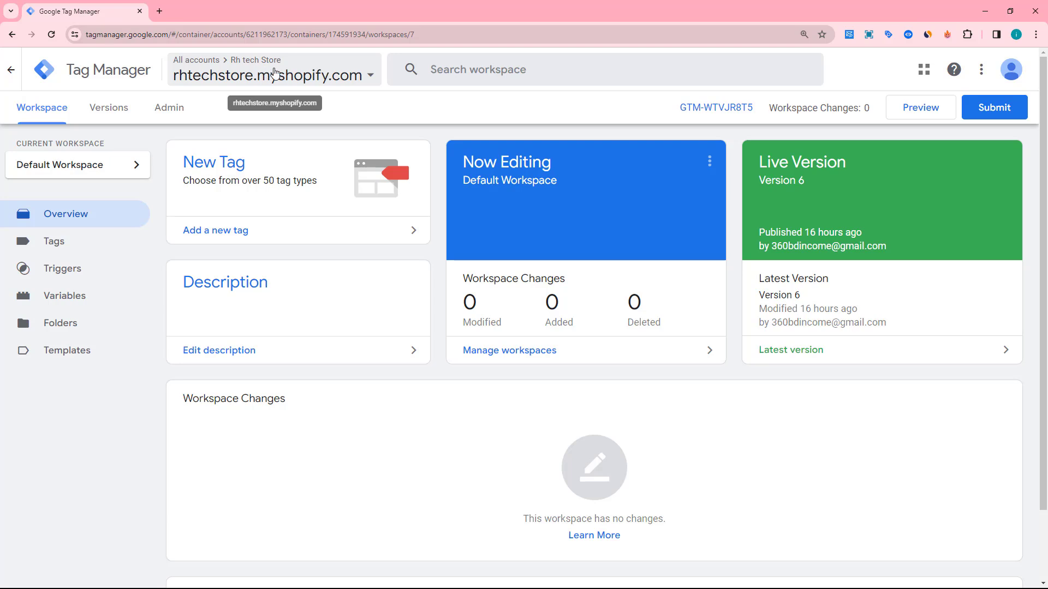
# Create a new container named "rhtechstore server container" in the Rh tech Store account with Server as the target platform
pyautogui.click(178, 109)
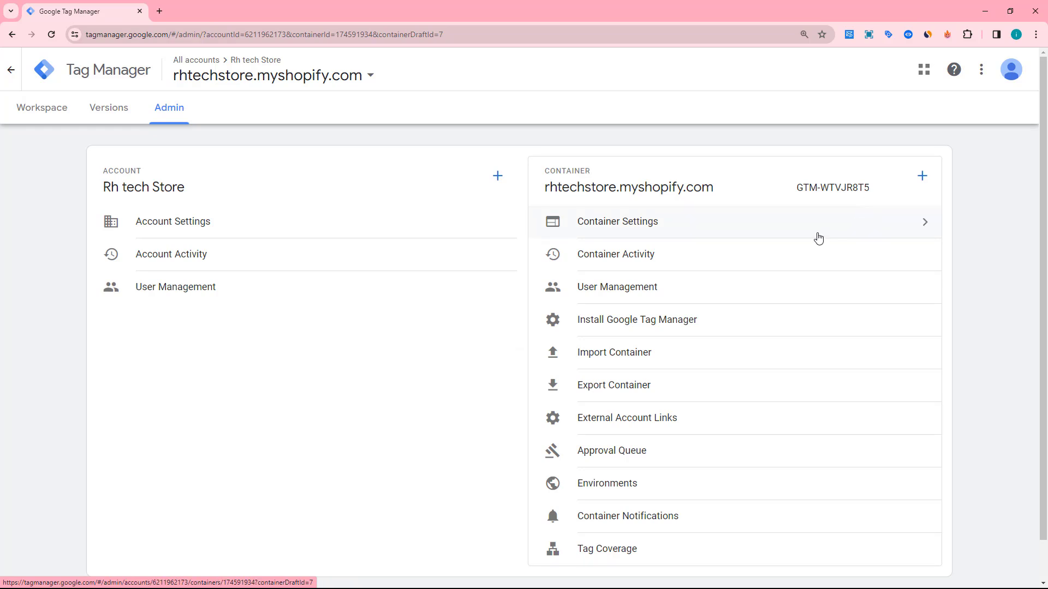
pyautogui.click(922, 177)
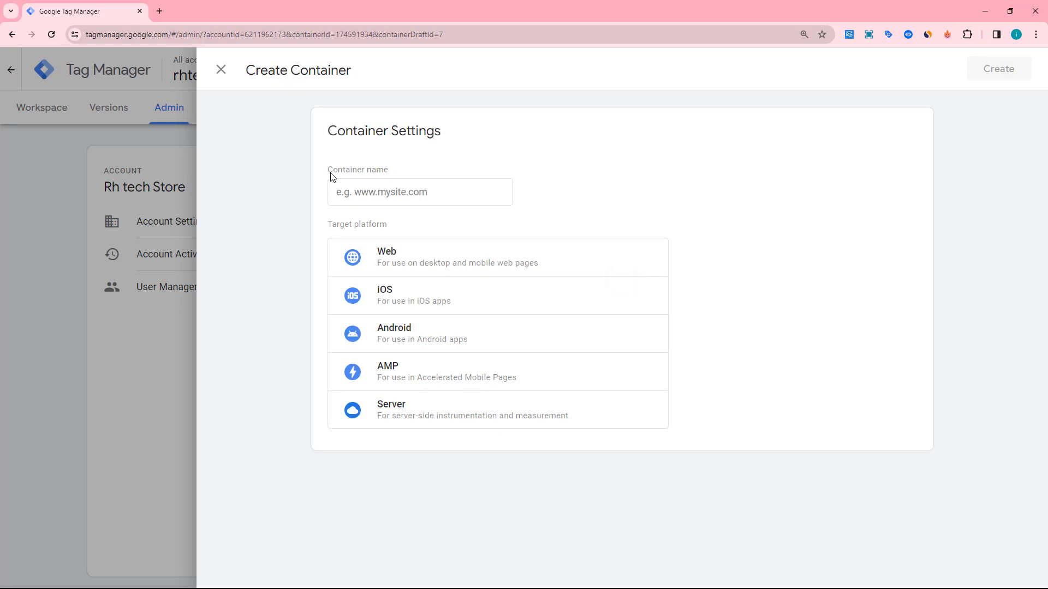
pyautogui.click(381, 192)
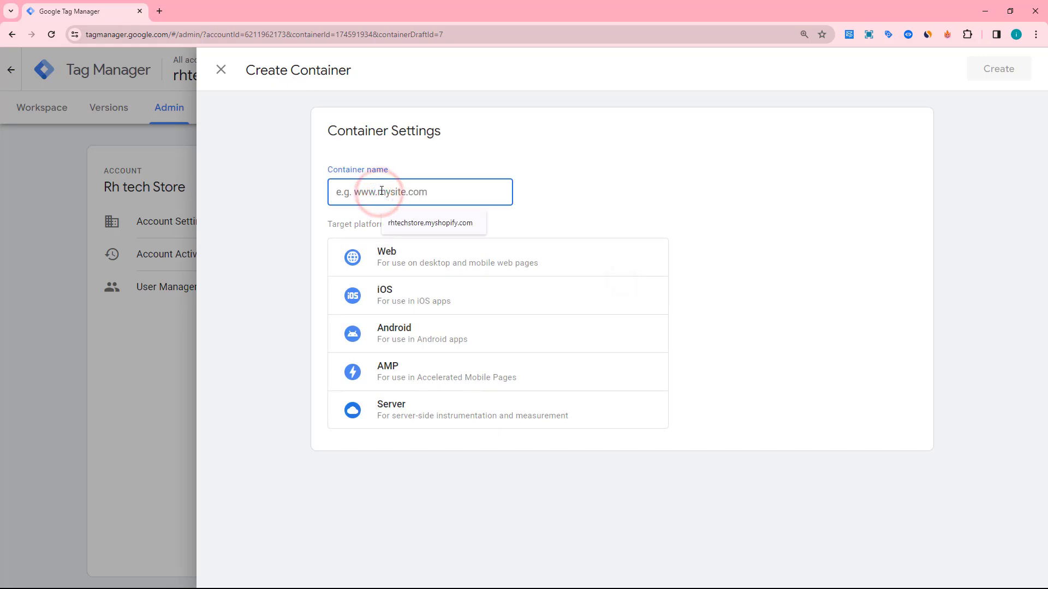
pyautogui.write('rht')
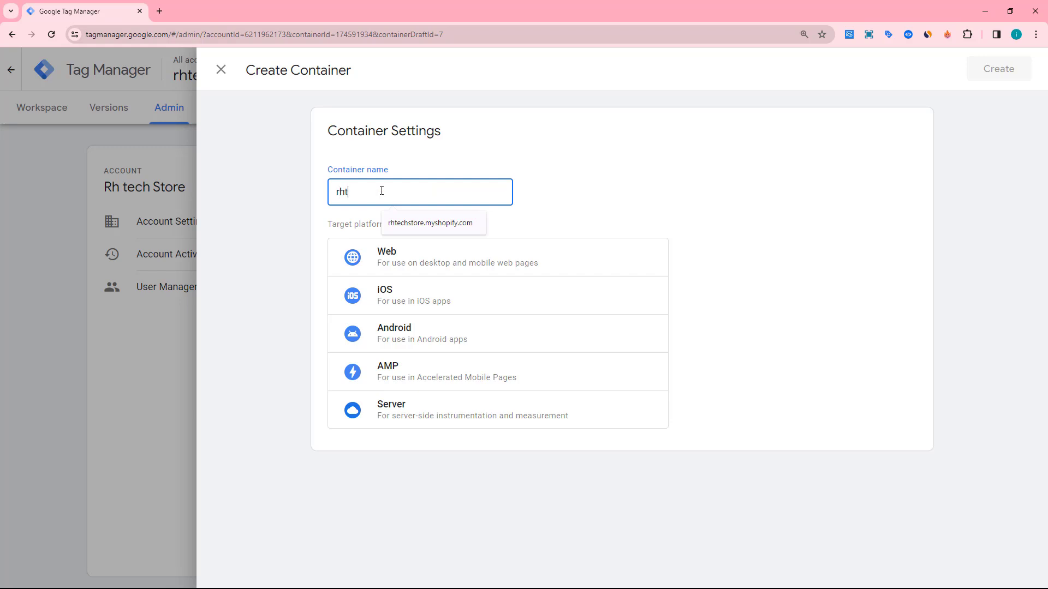
pyautogui.write('echstore server container')
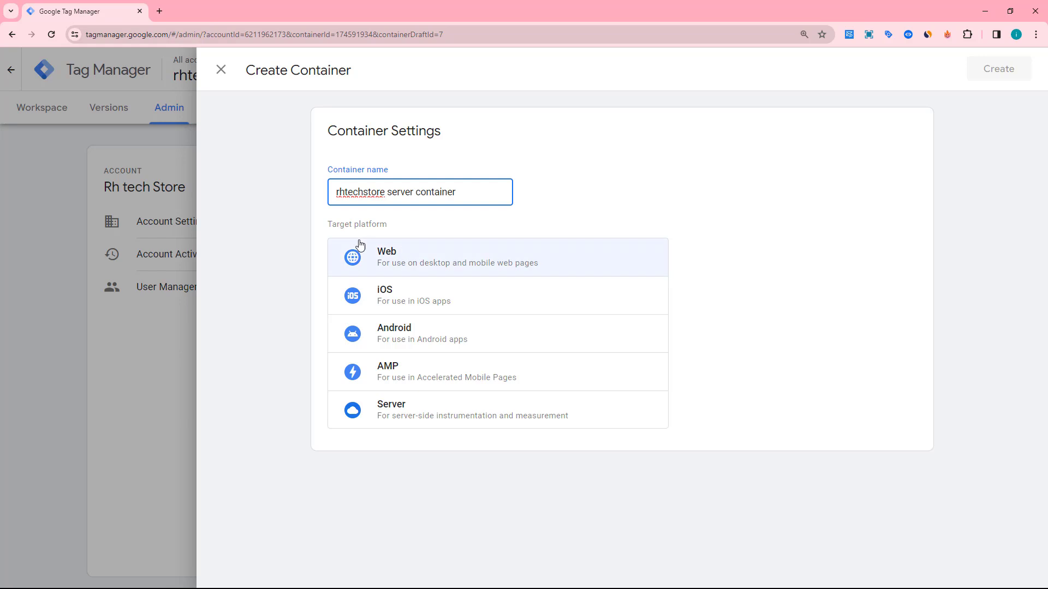
pyautogui.click(401, 404)
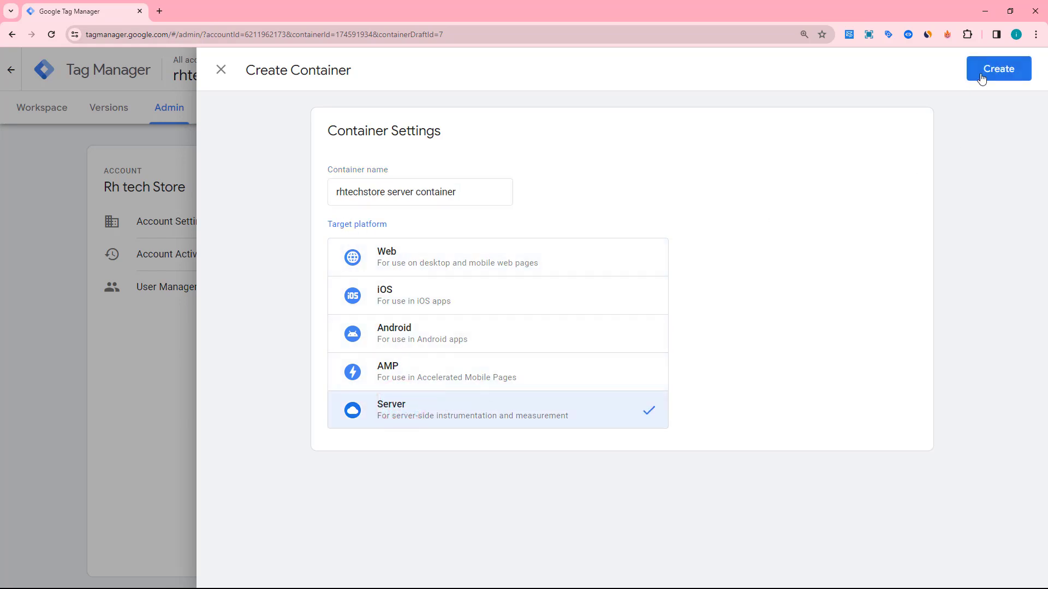
pyautogui.click(981, 80)
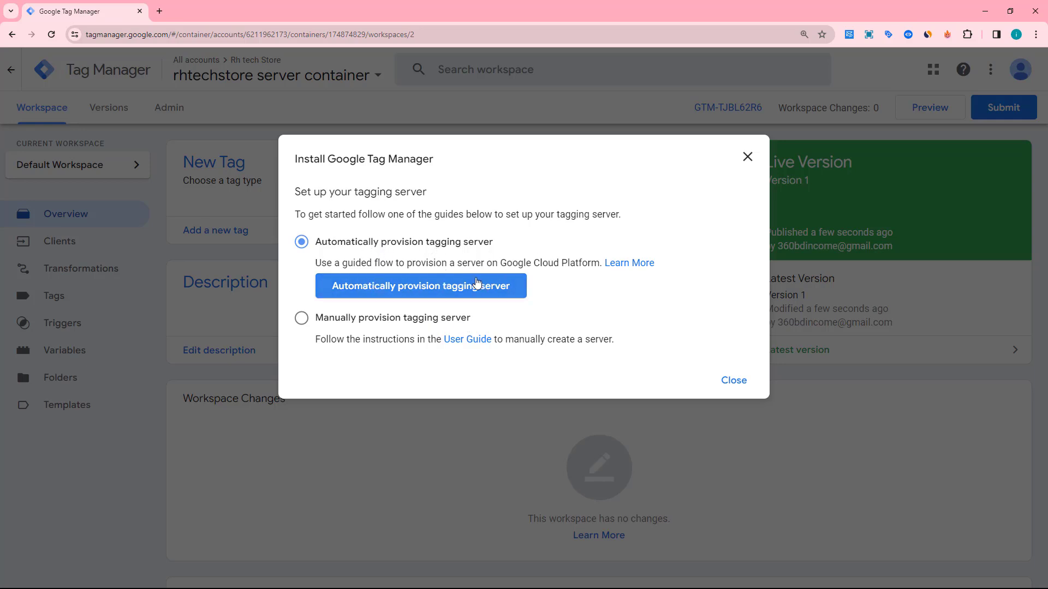
# Choose to provision the tagging server manually and copy the container config string
pyautogui.click(299, 318)
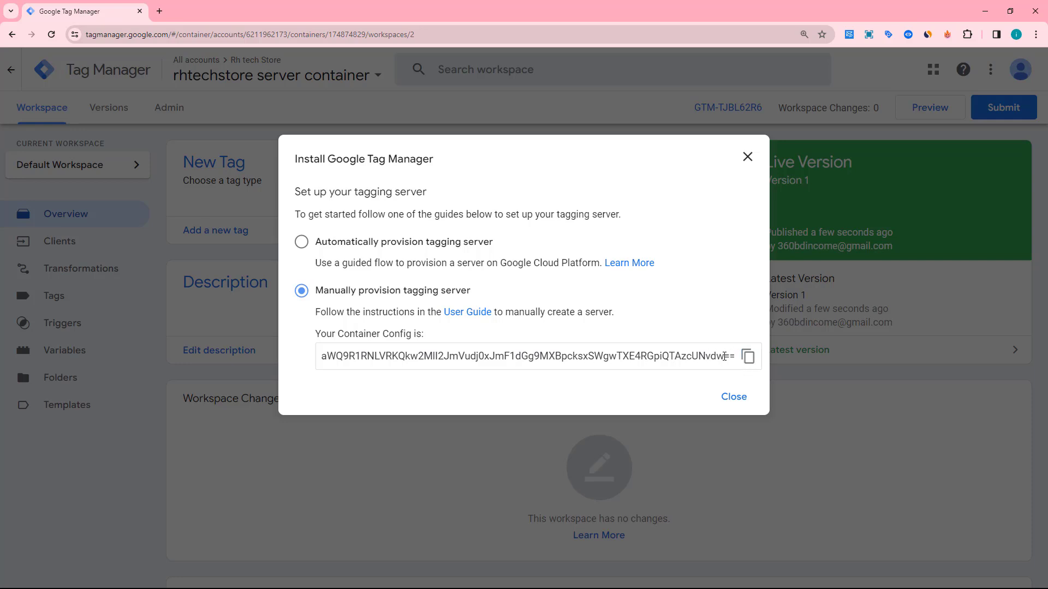
pyautogui.click(750, 357)
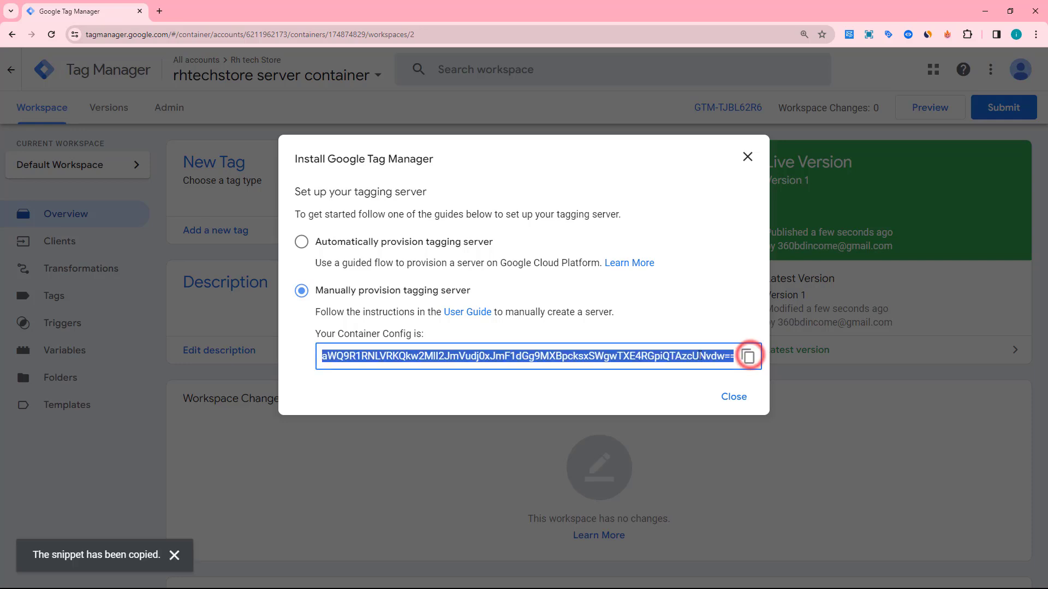
# Open the stape.io website in a new browser tab
pyautogui.click(159, 11)
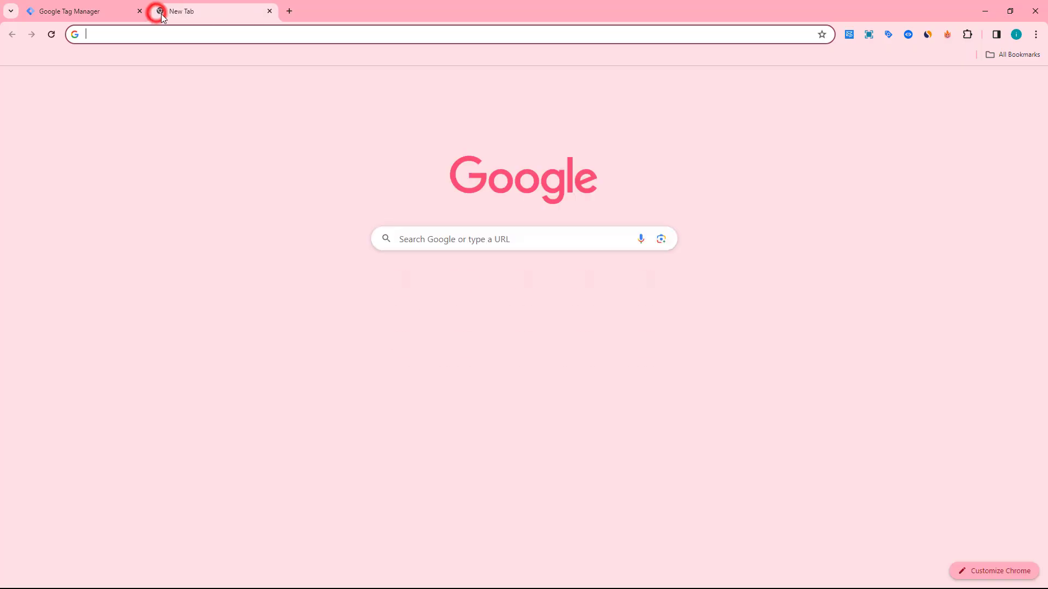
pyautogui.write('st')
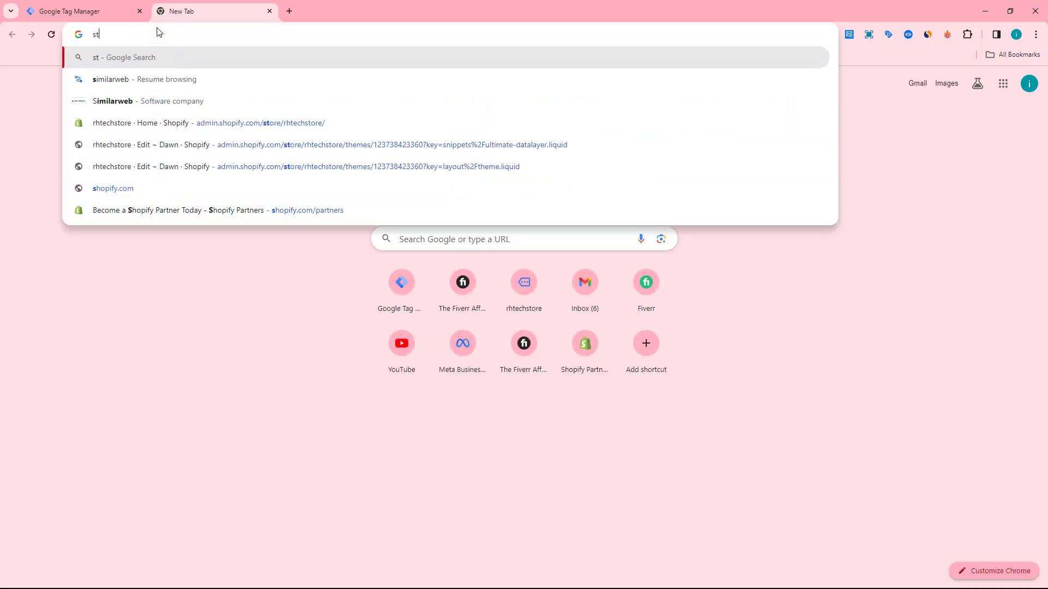
pyautogui.write('ape')
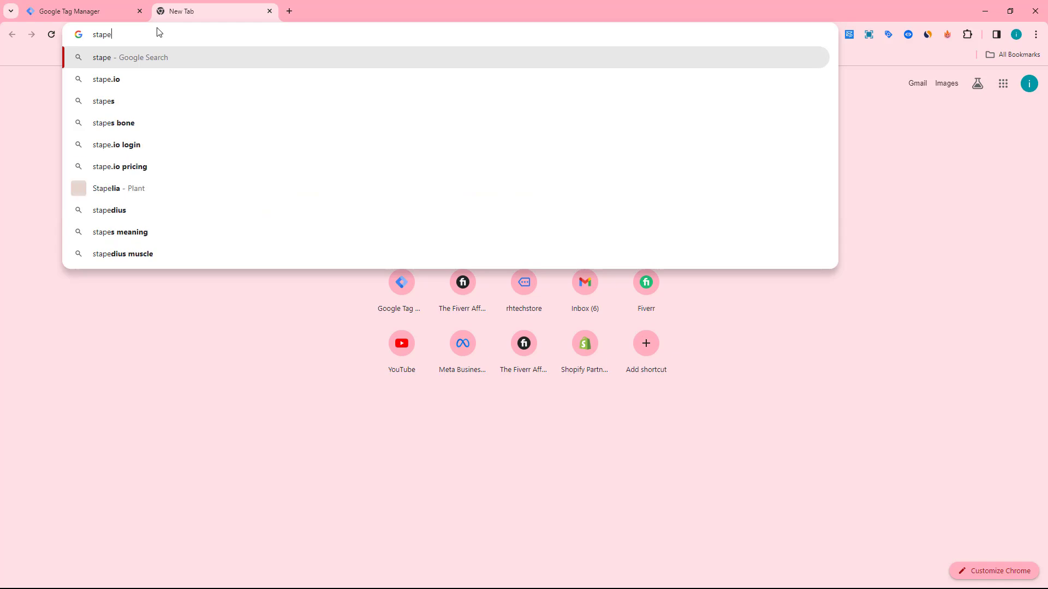
pyautogui.click(150, 78)
pyautogui.click(136, 274)
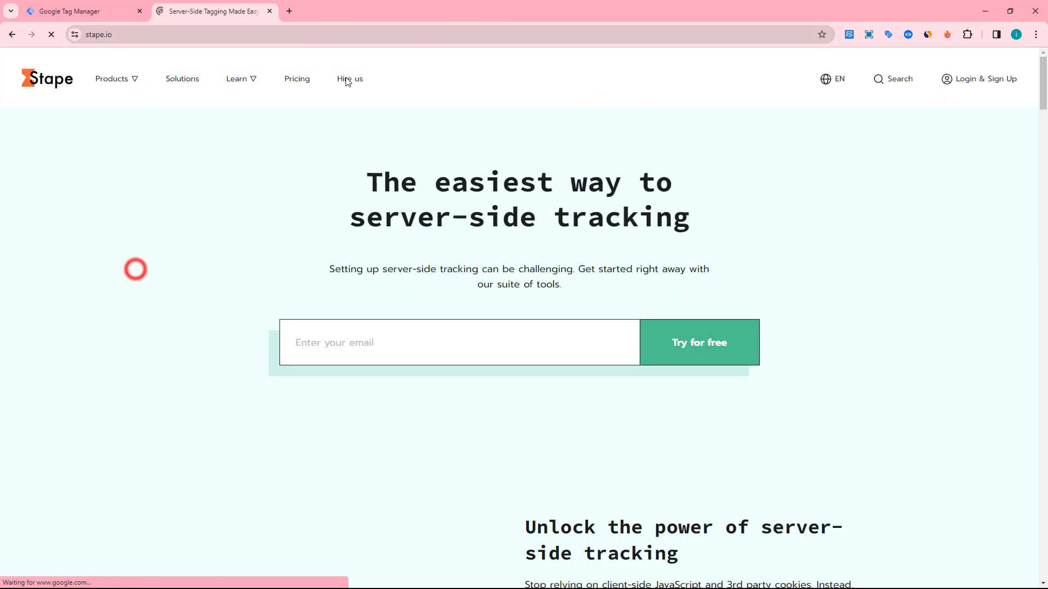
pyautogui.click(993, 80)
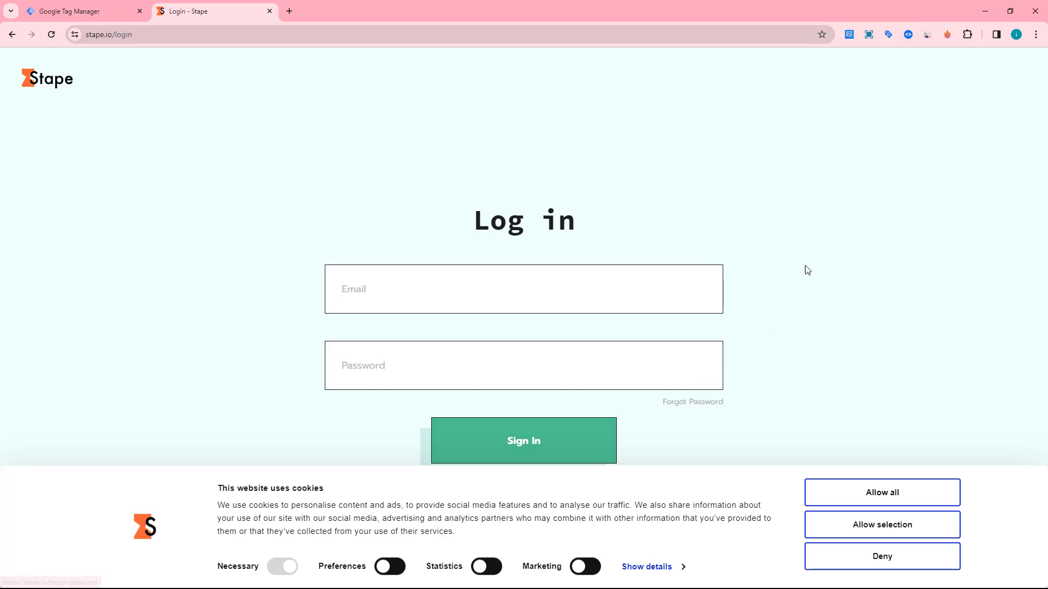
pyautogui.click(12, 34)
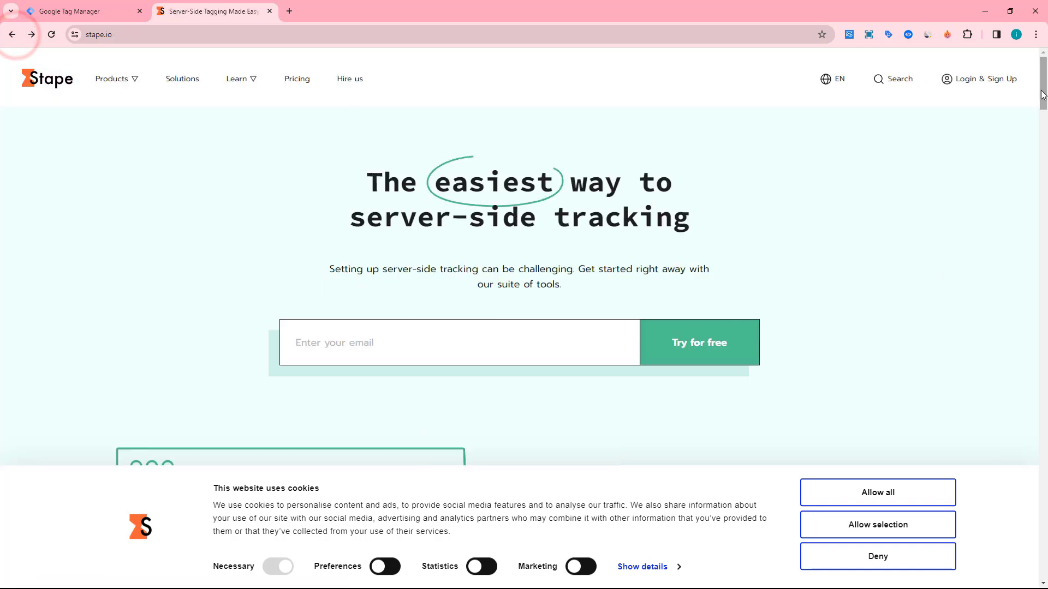
pyautogui.click(999, 80)
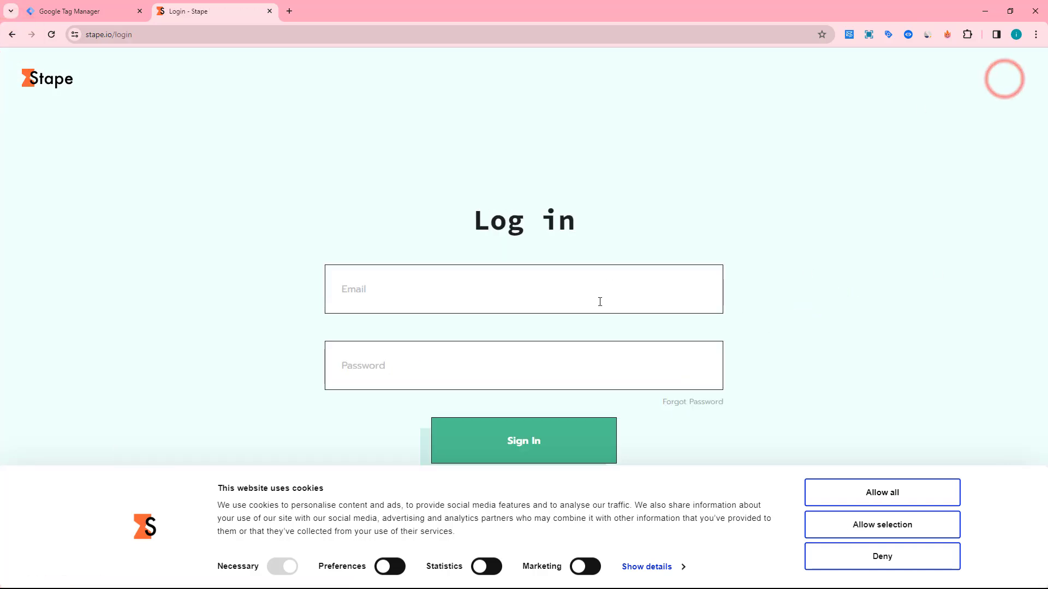
pyautogui.click(898, 494)
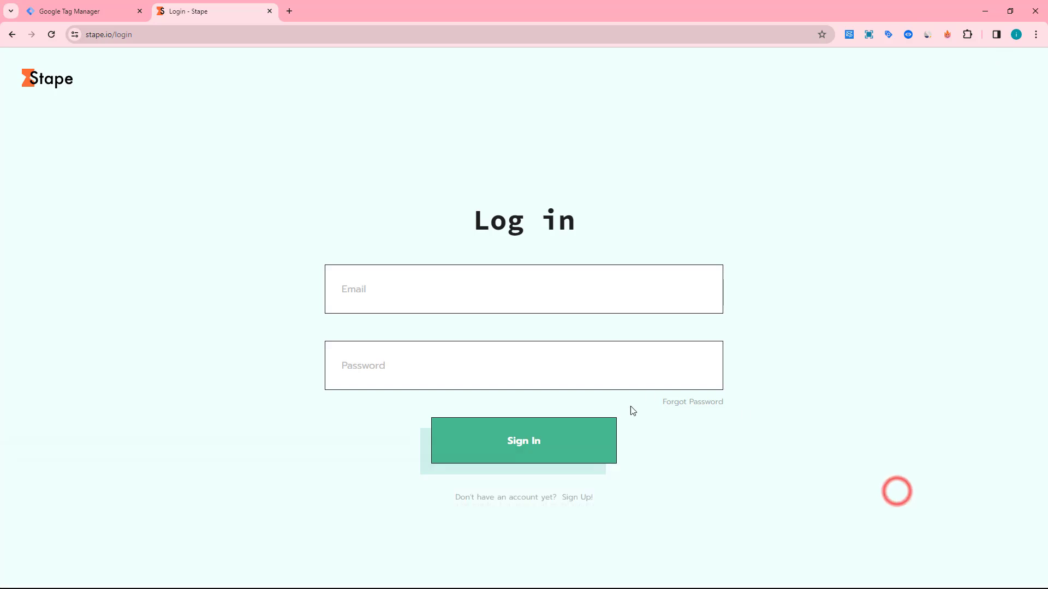
pyautogui.click(573, 497)
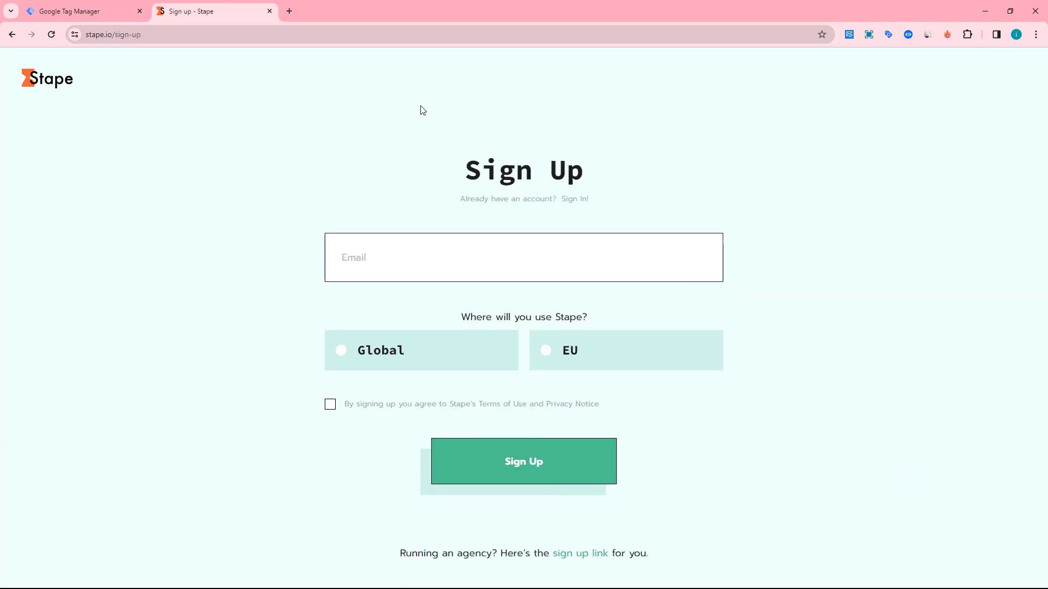
# Sign up for Stape with the account e-mail, Global as the usage region, and the terms and privacy notice accepted
pyautogui.click(363, 254)
pyautogui.click(405, 300)
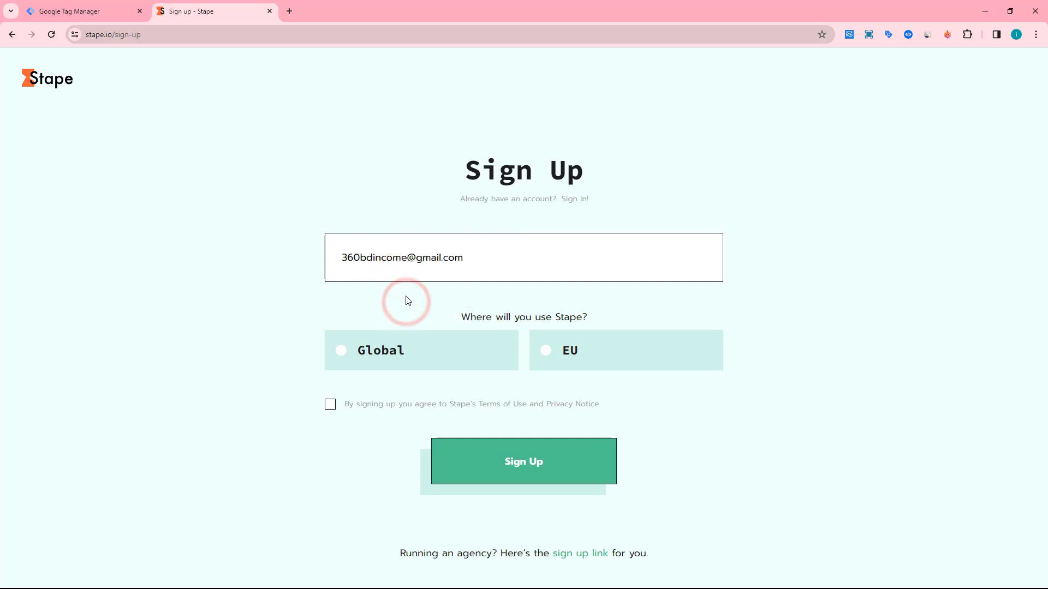
pyautogui.click(339, 349)
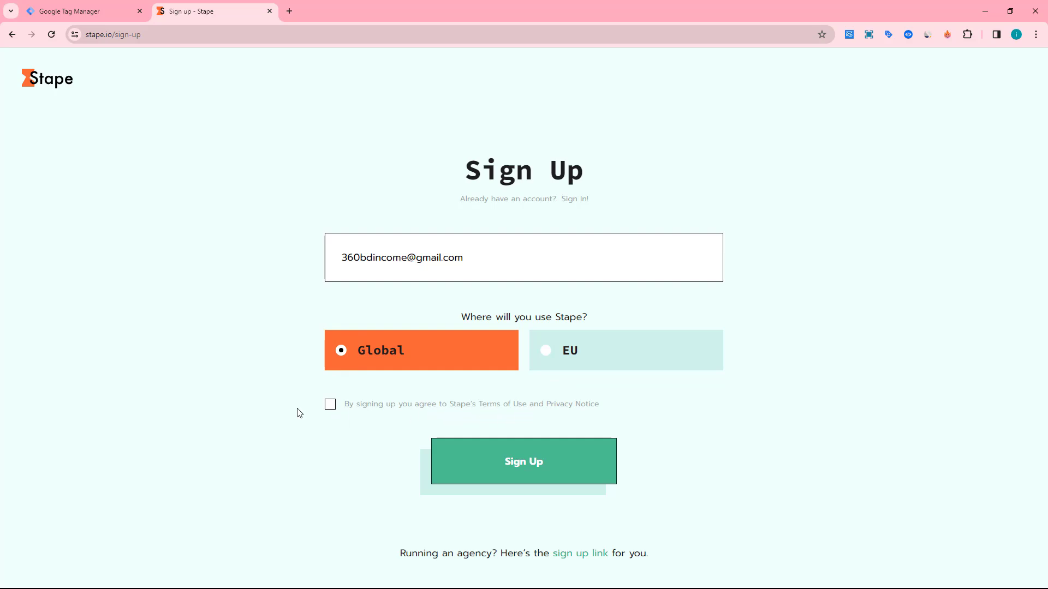
pyautogui.click(327, 406)
pyautogui.click(541, 465)
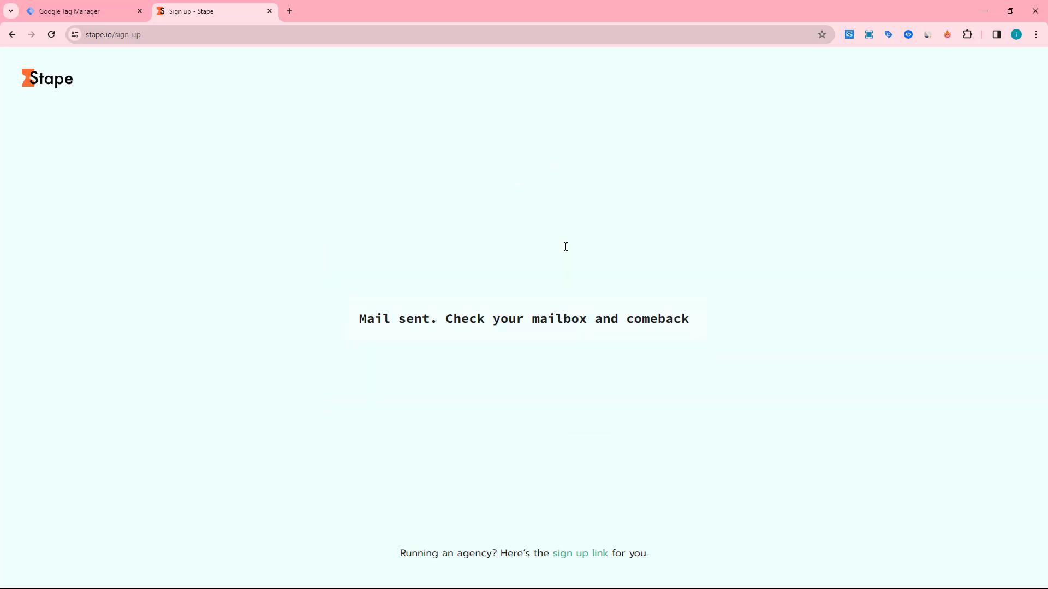
# Switch to Gmail in a new tab, open Stape's Welcome e-mail and follow its Set Password link
pyautogui.click(289, 11)
pyautogui.write('g')
pyautogui.press('Return')
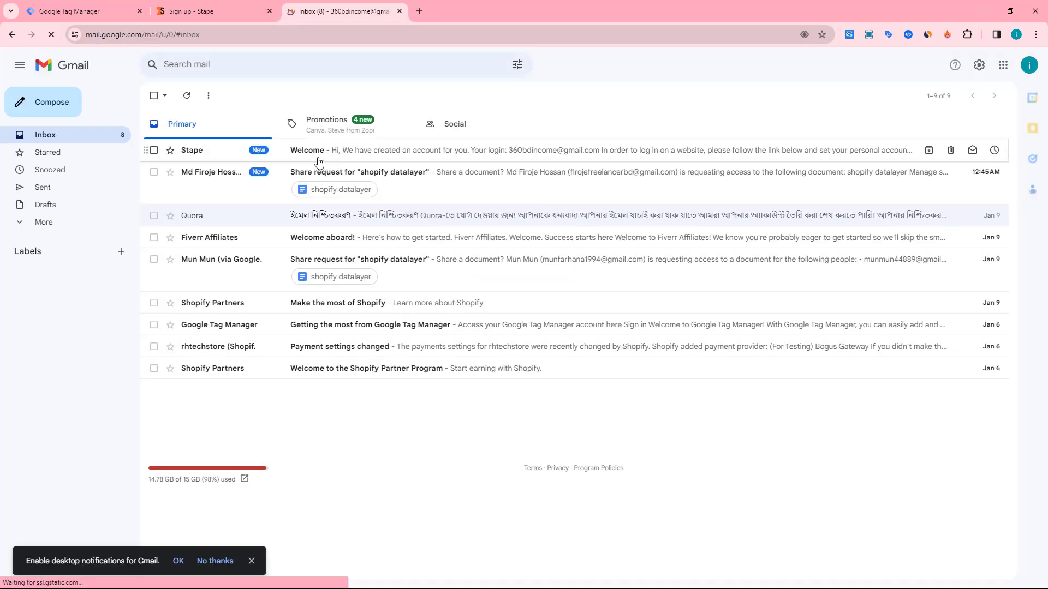
pyautogui.click(318, 153)
pyautogui.scroll(-3, 503, 322)
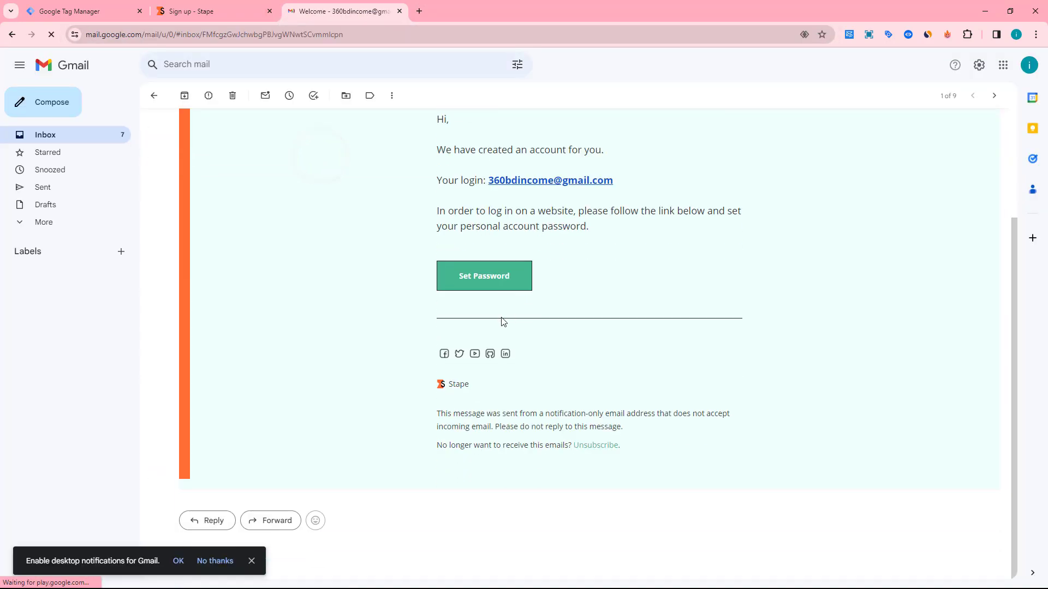
pyautogui.click(476, 275)
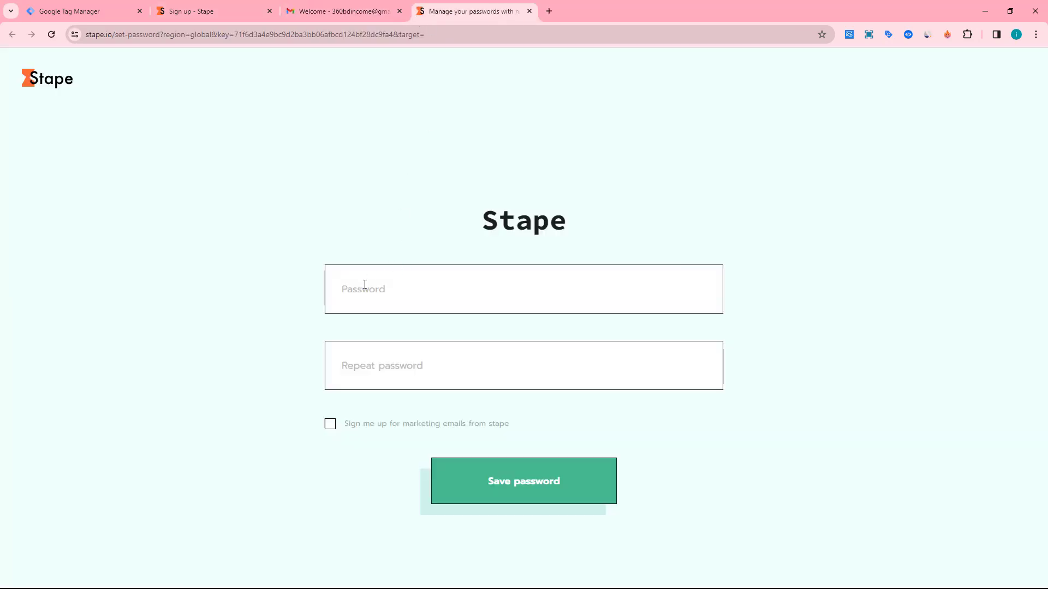
# Enter and repeat the new Stape account password, save it, and store it in the browser's password manager
pyautogui.click(375, 286)
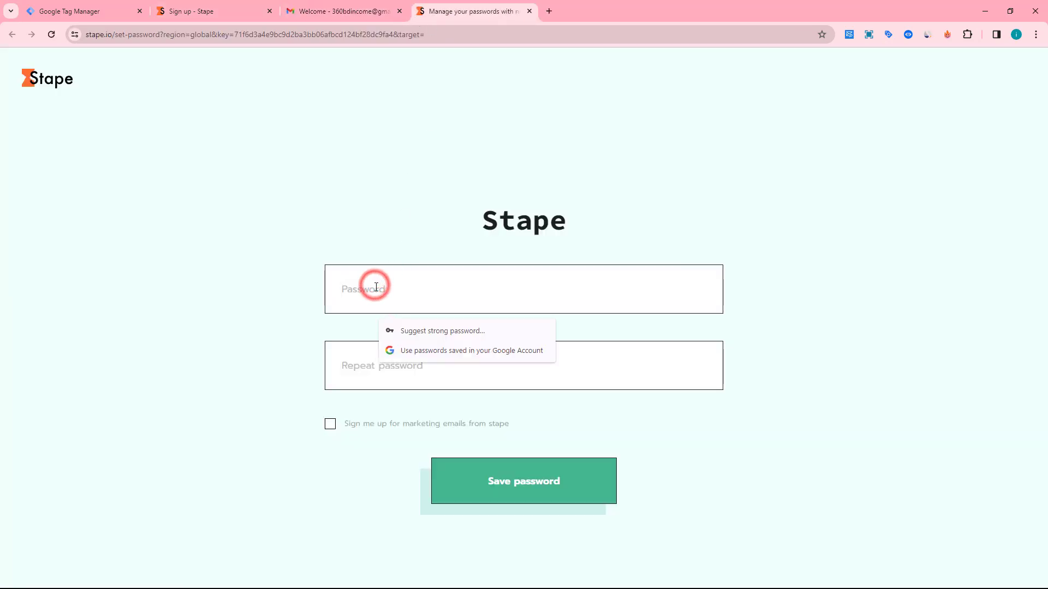
pyautogui.write('••')
pyautogui.click(370, 369)
pyautogui.write('•')
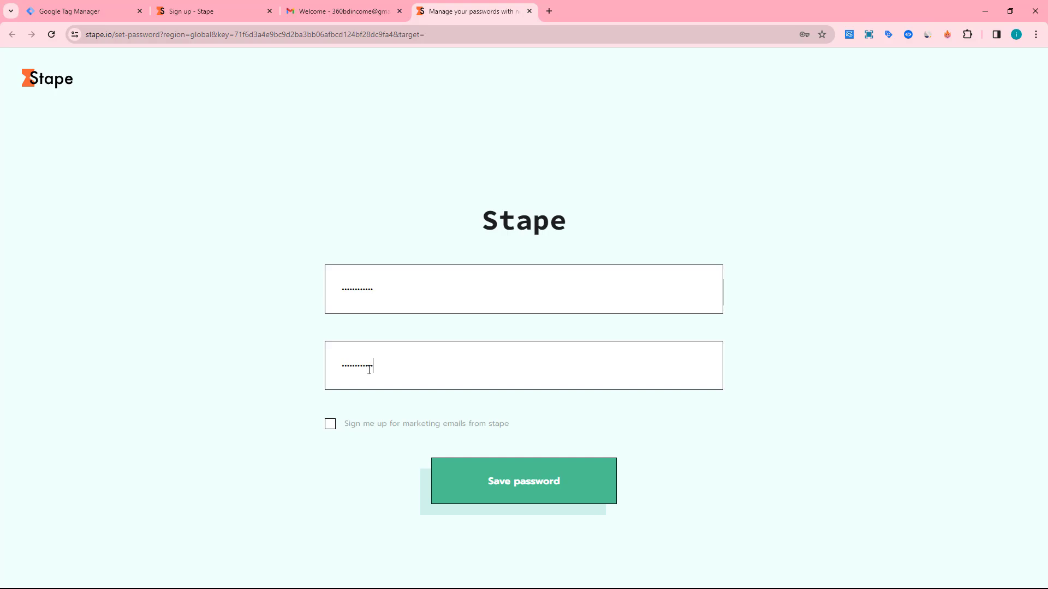
pyautogui.click(511, 491)
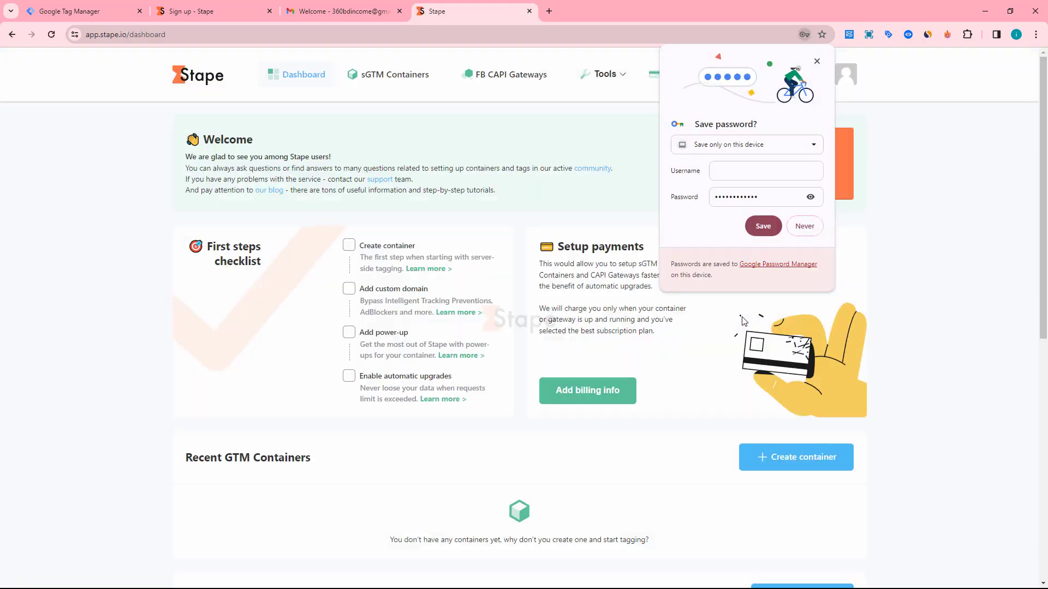
pyautogui.click(766, 228)
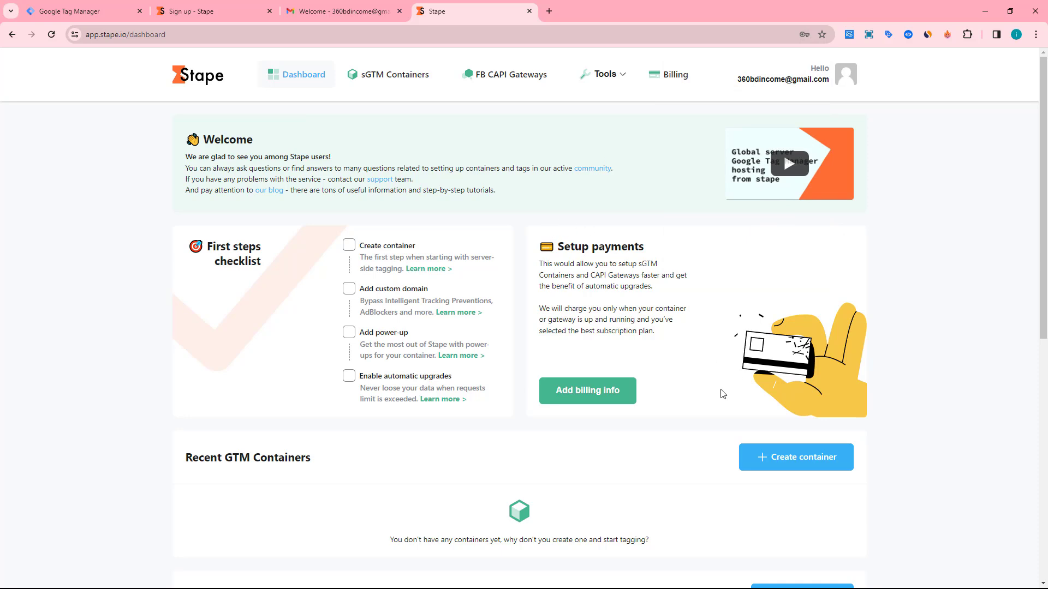
# Start a new Stape container and name it "rh tech store"
pyautogui.click(786, 459)
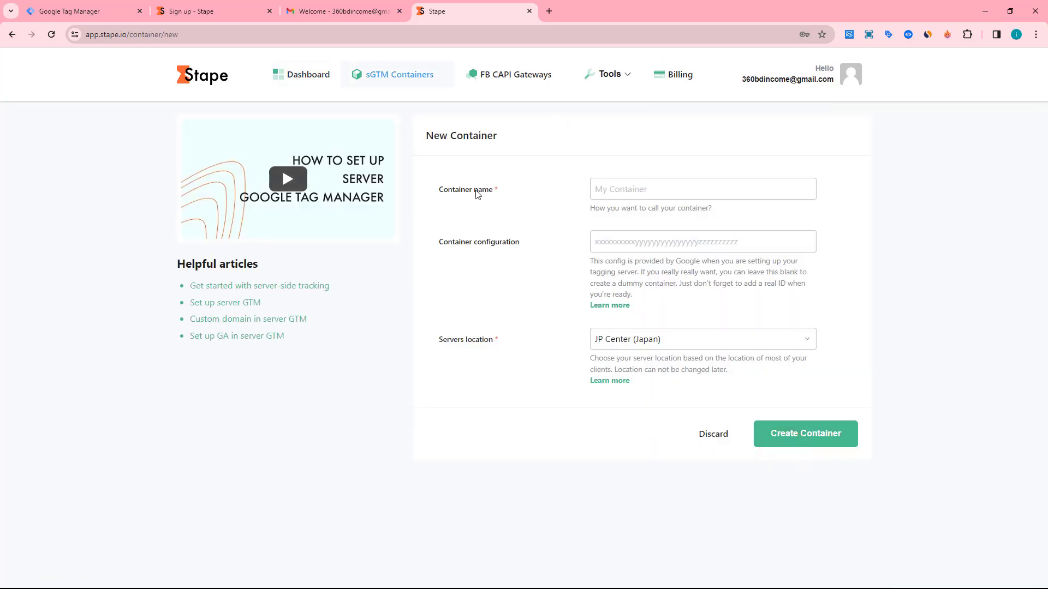
pyautogui.click(610, 190)
pyautogui.write('rh tec')
# Copy the container config string from Google Tag Manager again and paste it into Stape's Container configuration field
pyautogui.click(224, 10)
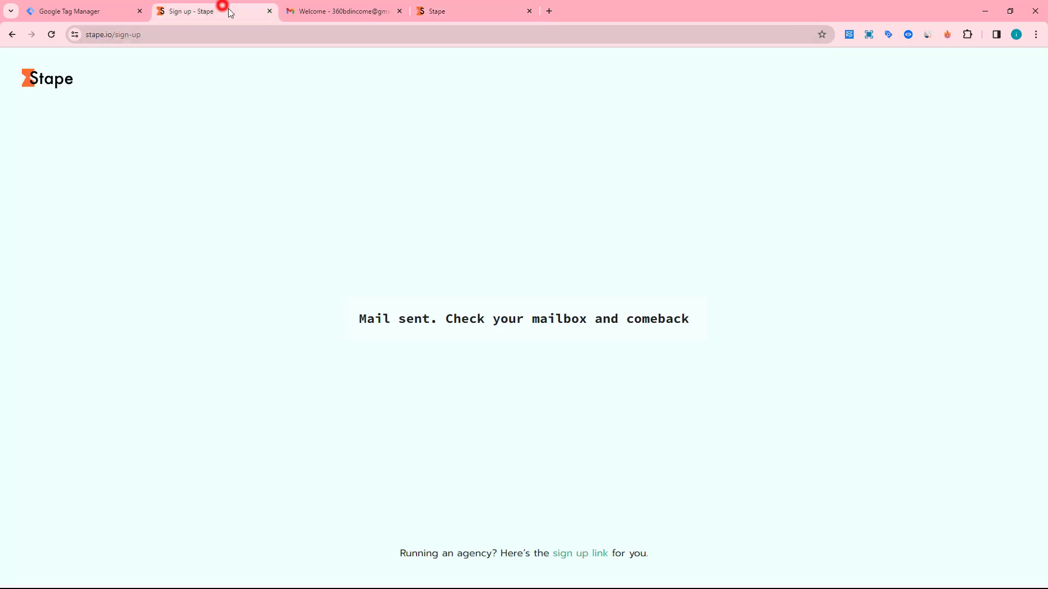
pyautogui.click(65, 12)
pyautogui.click(745, 355)
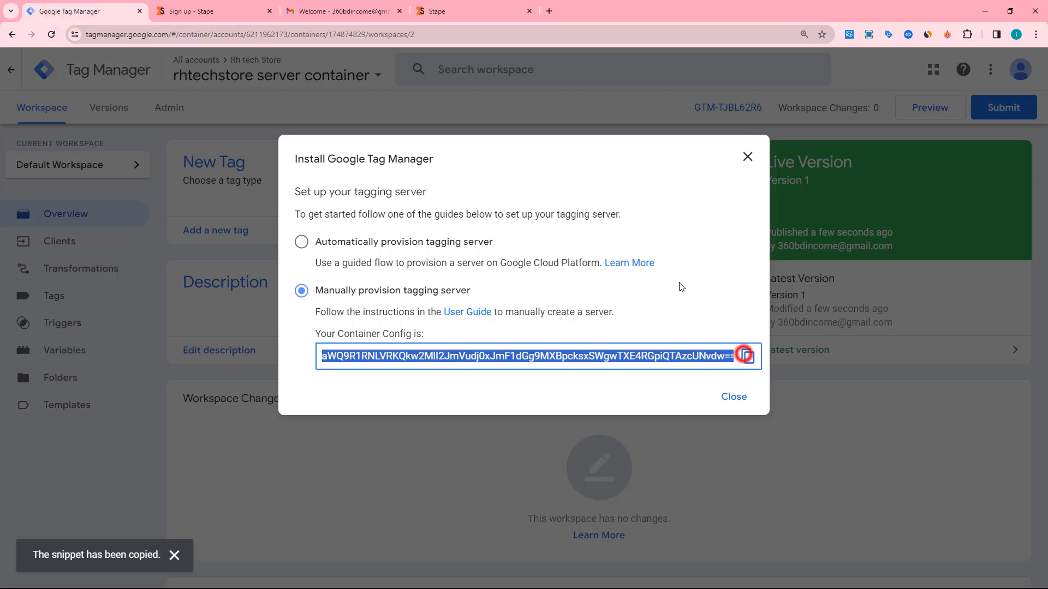
pyautogui.click(434, 11)
pyautogui.rightClick(603, 249)
pyautogui.click(642, 351)
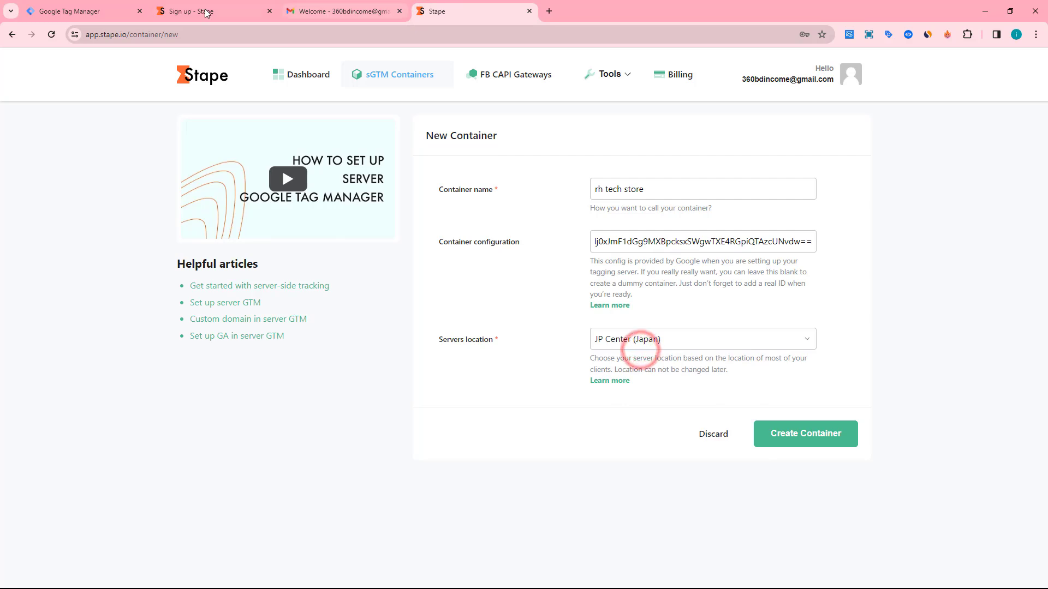
# Close the leftover Stape sign-up tab and the Gmail tab
pyautogui.click(268, 11)
pyautogui.click(268, 11)
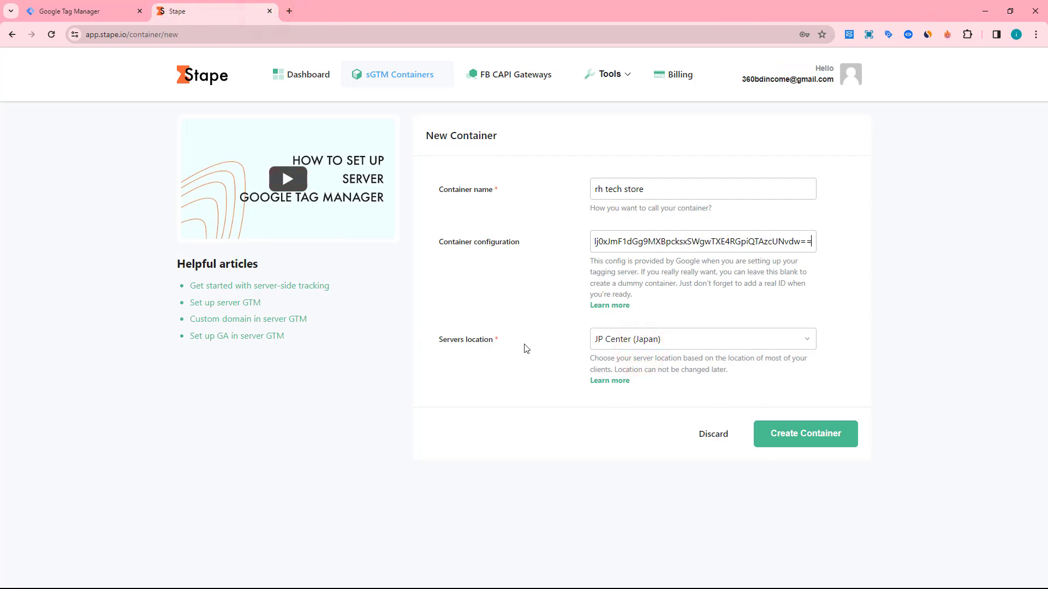
# Set the servers location to AP East (Singapore) and create the container
pyautogui.hotkey('ctrl', '+')
pyautogui.hotkey('ctrl', '+')
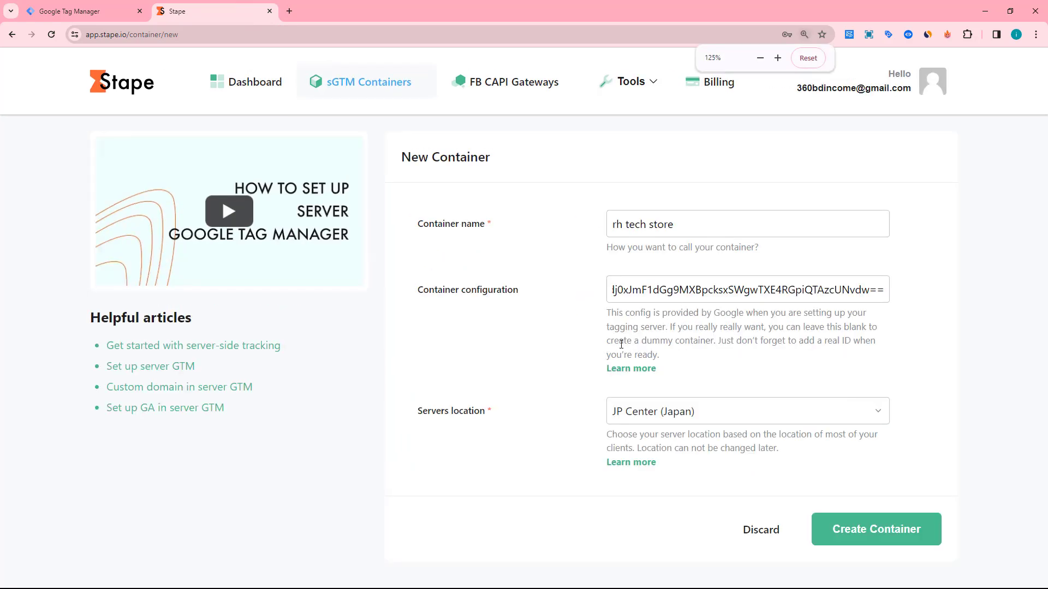
pyautogui.click(674, 411)
pyautogui.scroll(-1, 650, 423)
pyautogui.scroll(-1, 652, 422)
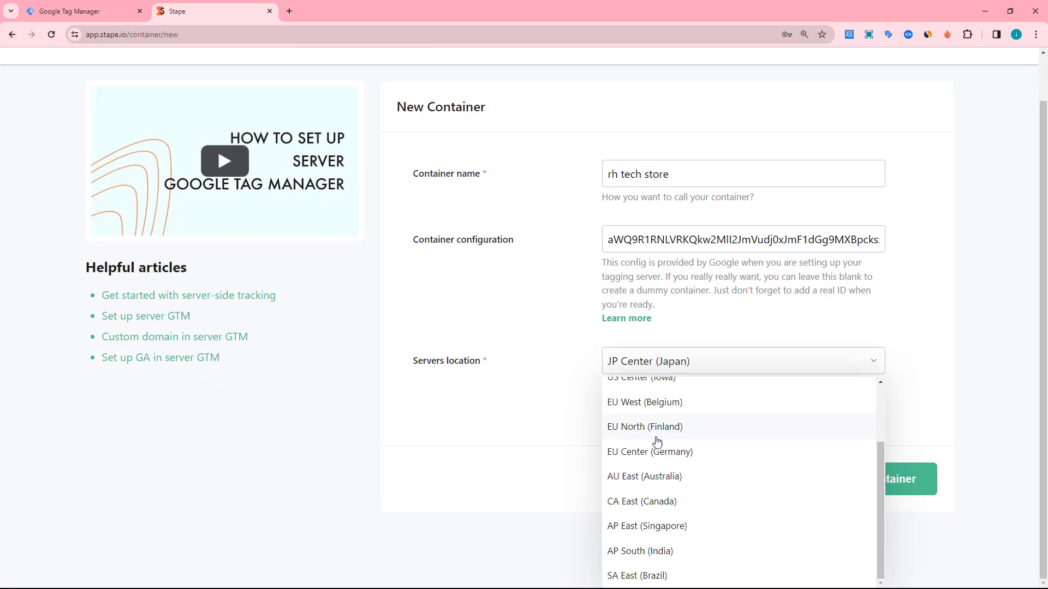
pyautogui.click(669, 532)
pyautogui.click(891, 531)
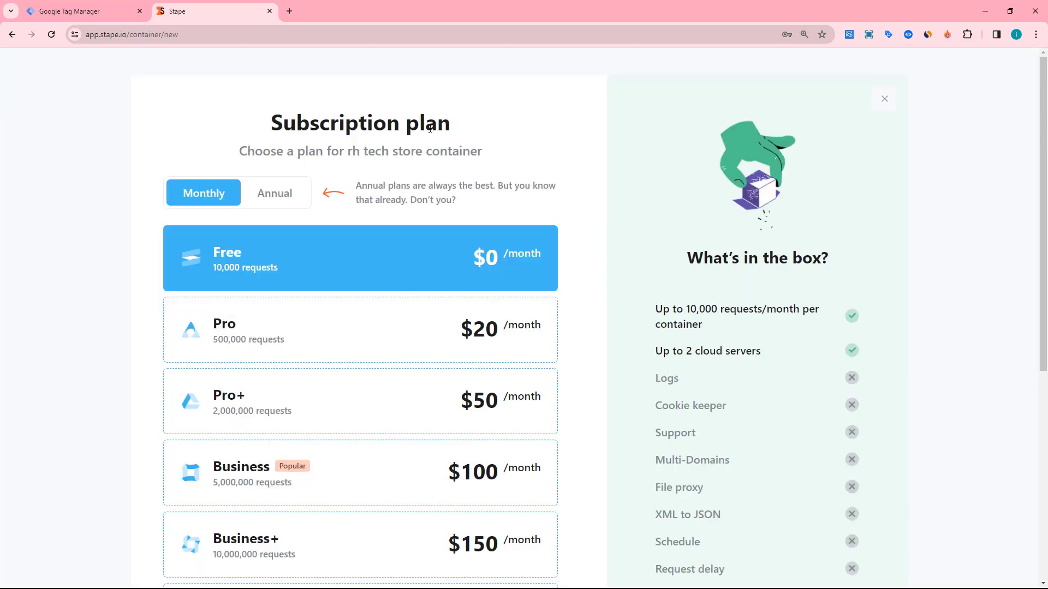
# Turn off automatic upgrading to the next tier and continue with the Free monthly plan
pyautogui.scroll(-6, 476, 138)
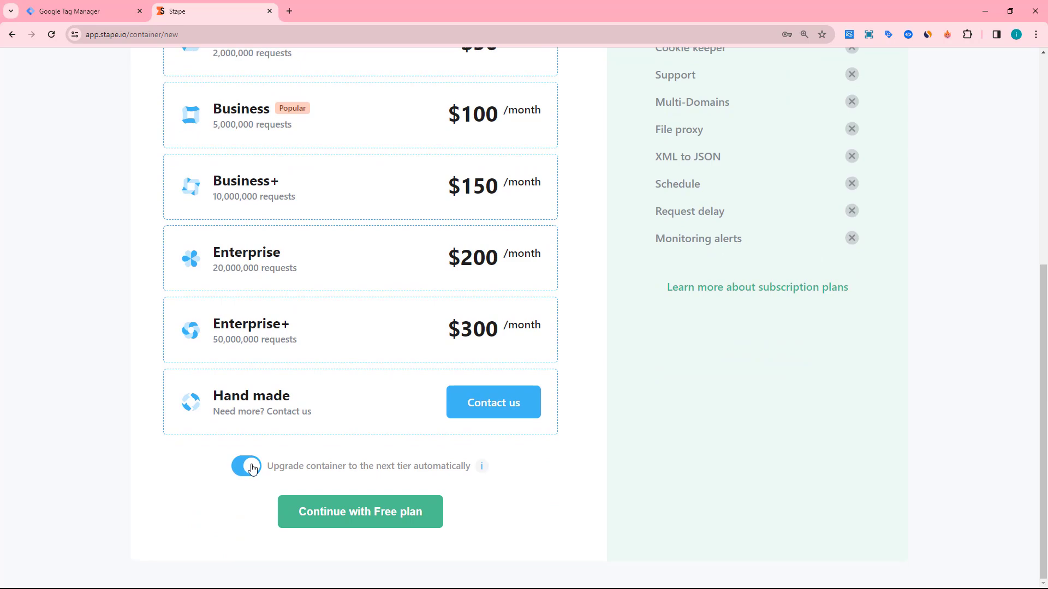
pyautogui.click(246, 468)
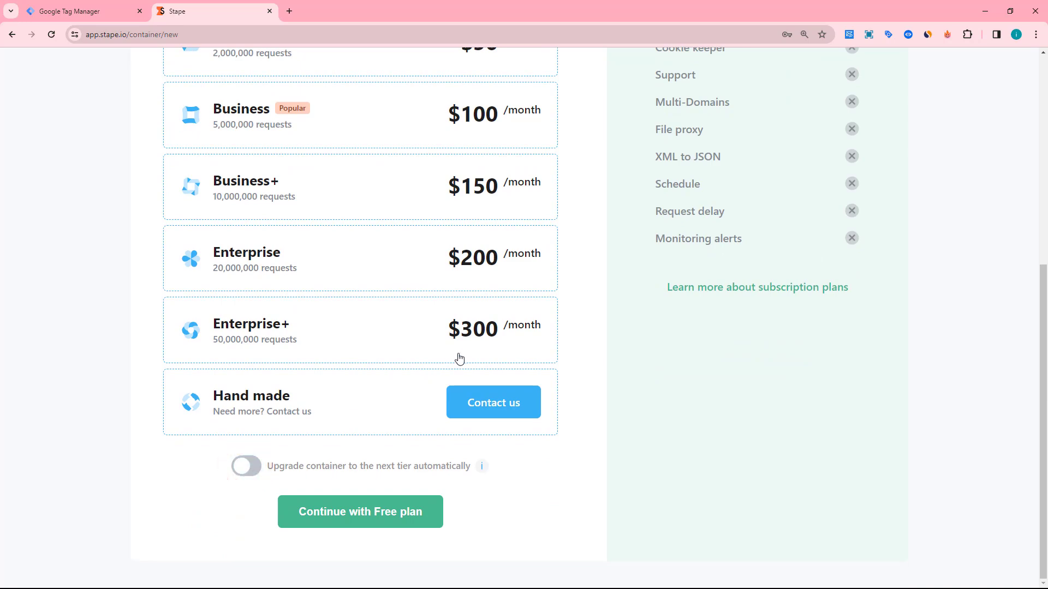
pyautogui.scroll(3, 453, 355)
pyautogui.scroll(2, 427, 232)
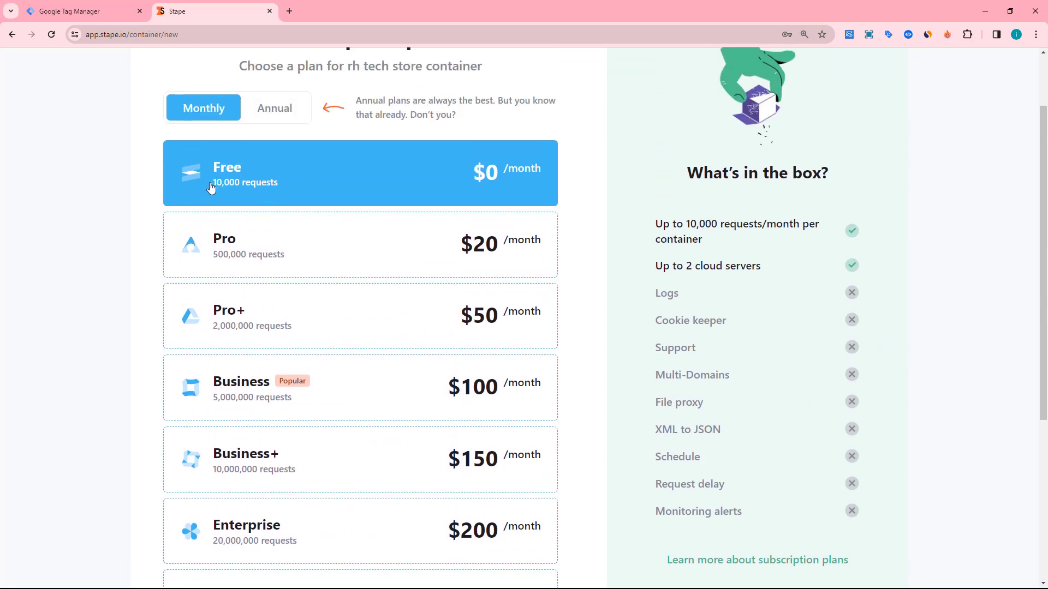
pyautogui.scroll(-5, 356, 213)
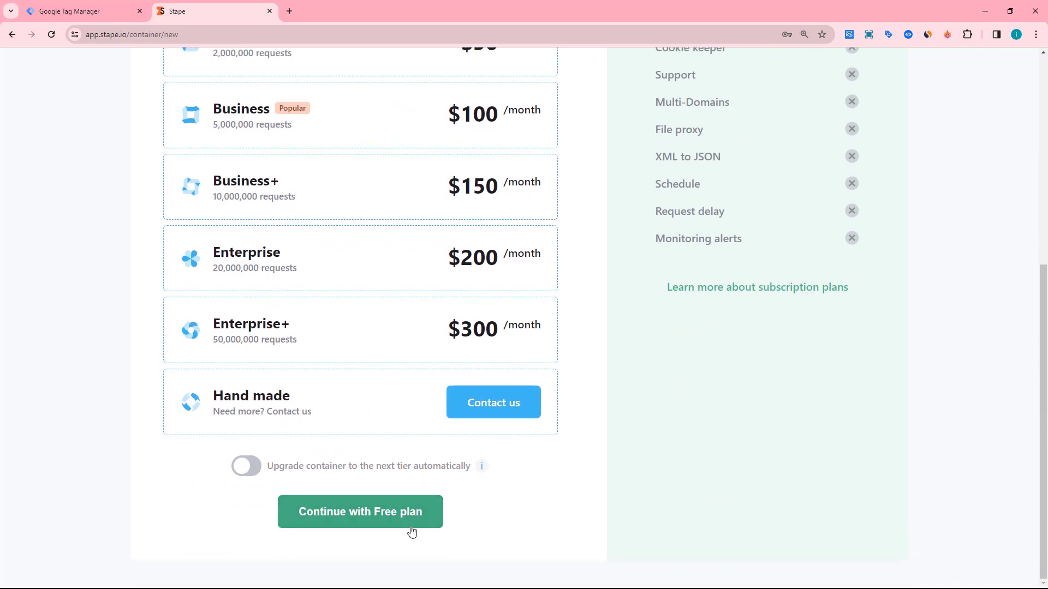
pyautogui.click(386, 523)
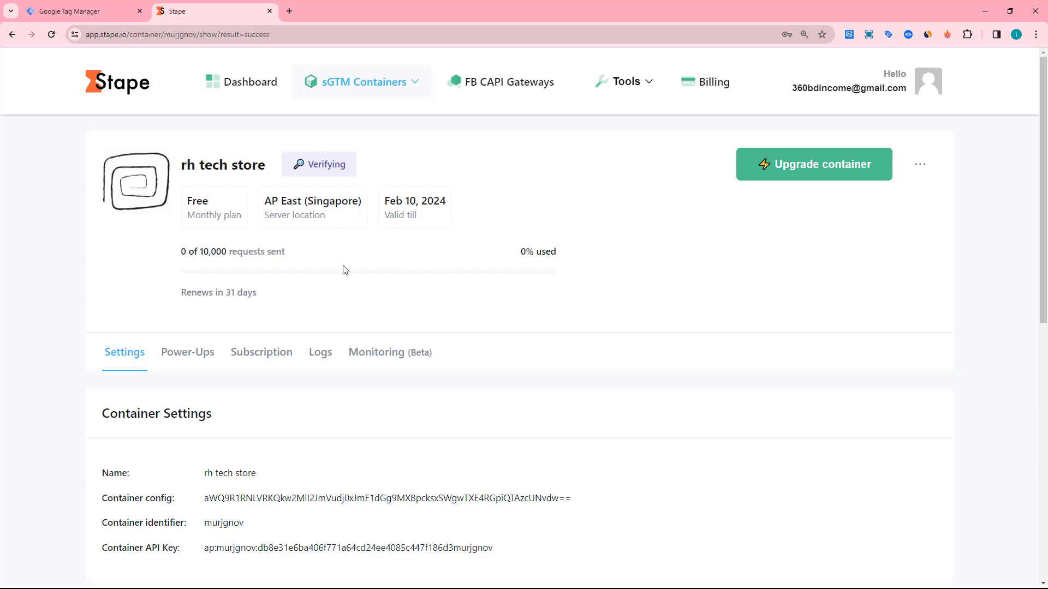
# Copy the container's domain name from the Domains (Tagging Server URLs) section
pyautogui.scroll(-8, 343, 265)
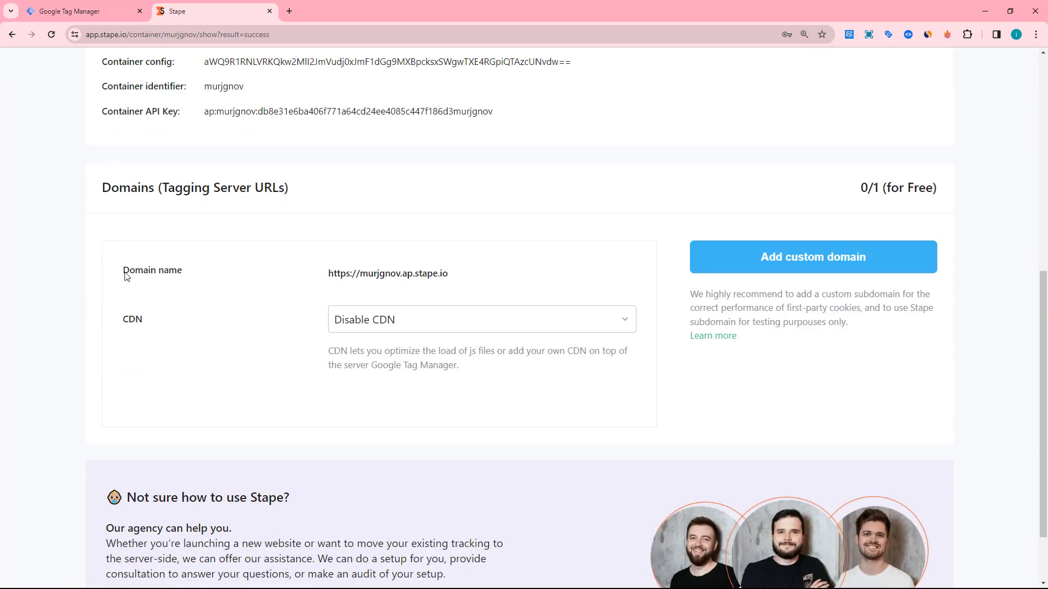
pyautogui.moveTo(418, 275)
pyautogui.click(455, 275)
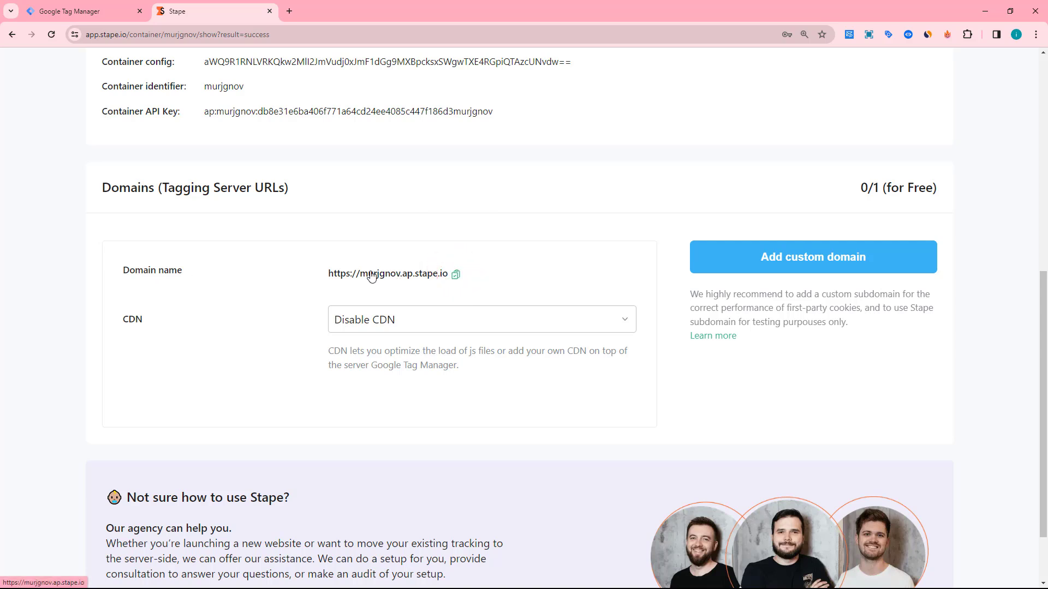
pyautogui.click(71, 11)
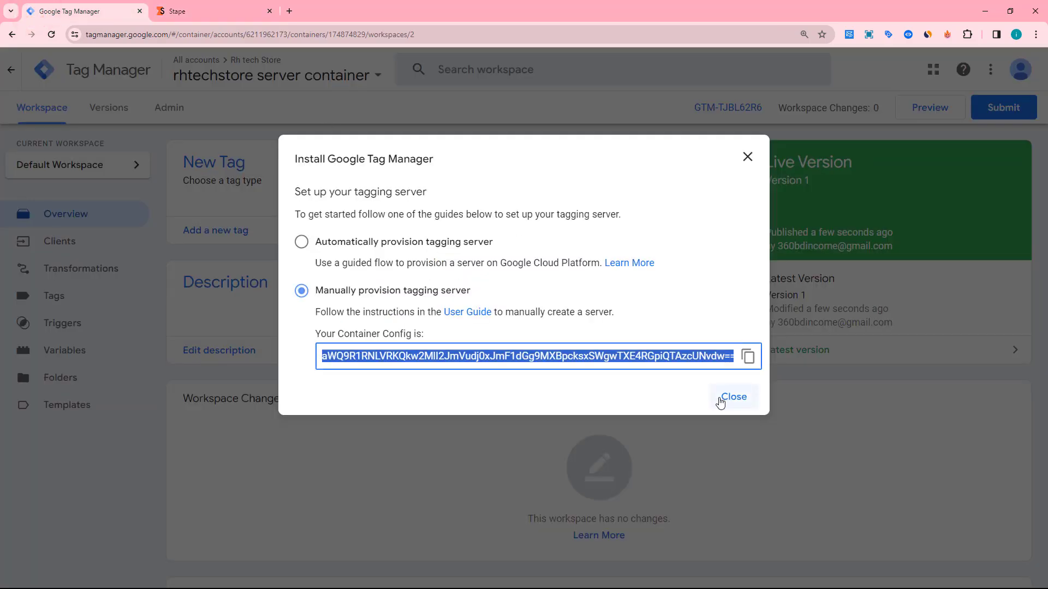
pyautogui.click(748, 157)
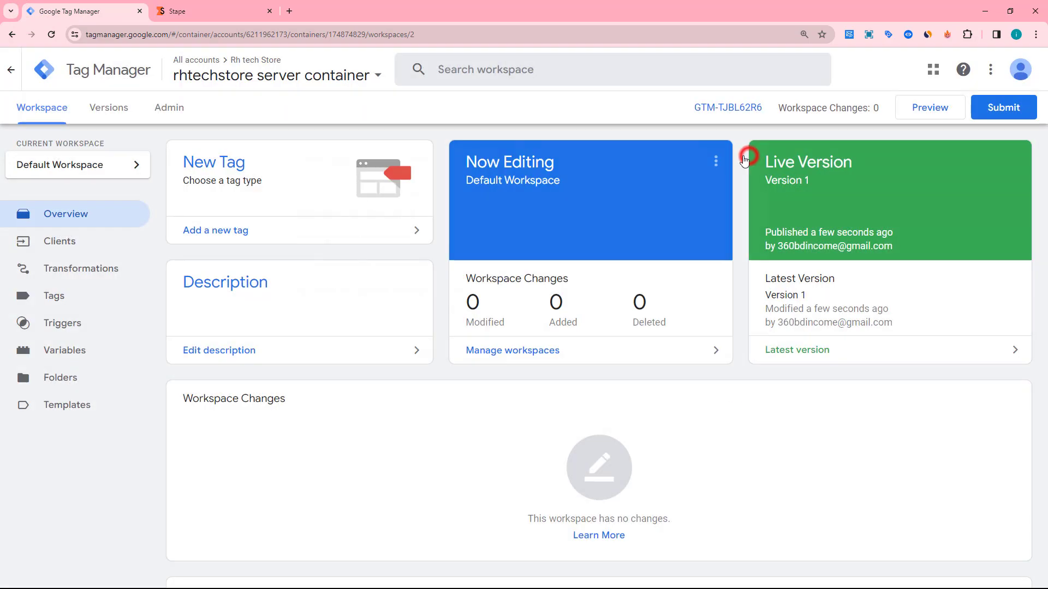
pyautogui.click(168, 111)
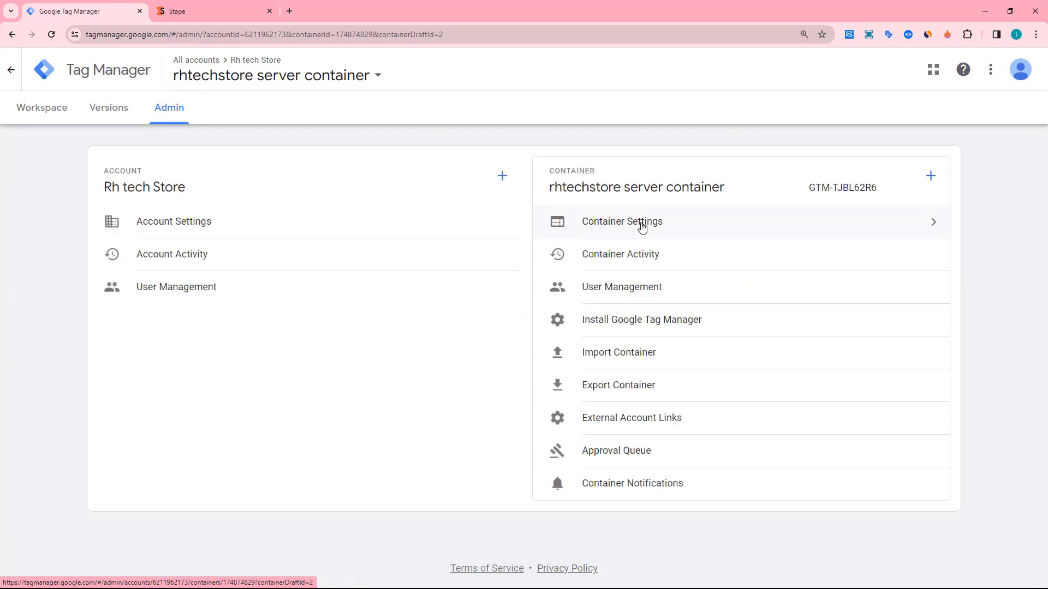
pyautogui.click(651, 223)
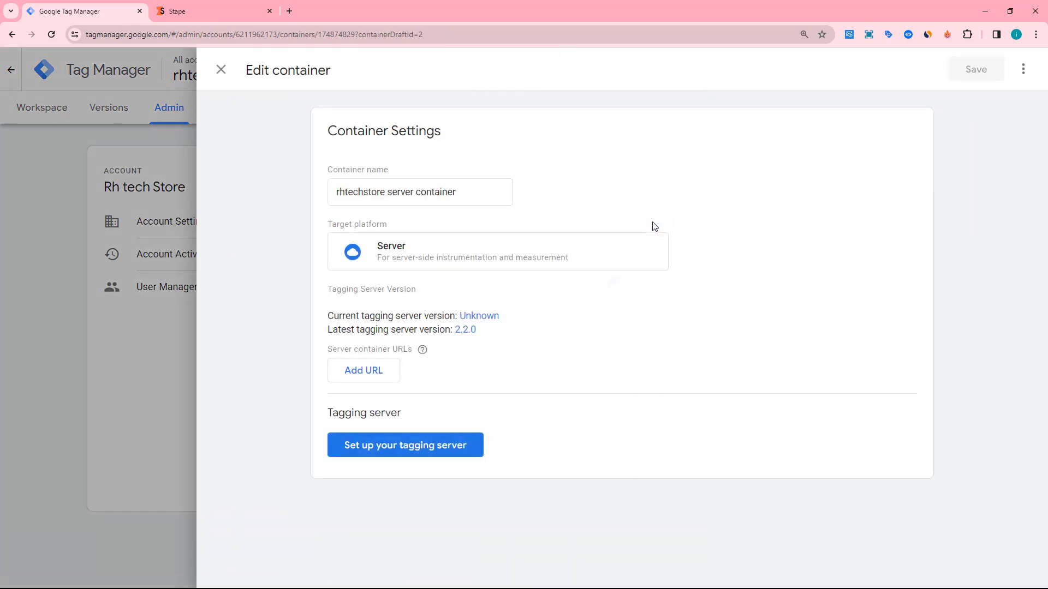
pyautogui.click(376, 374)
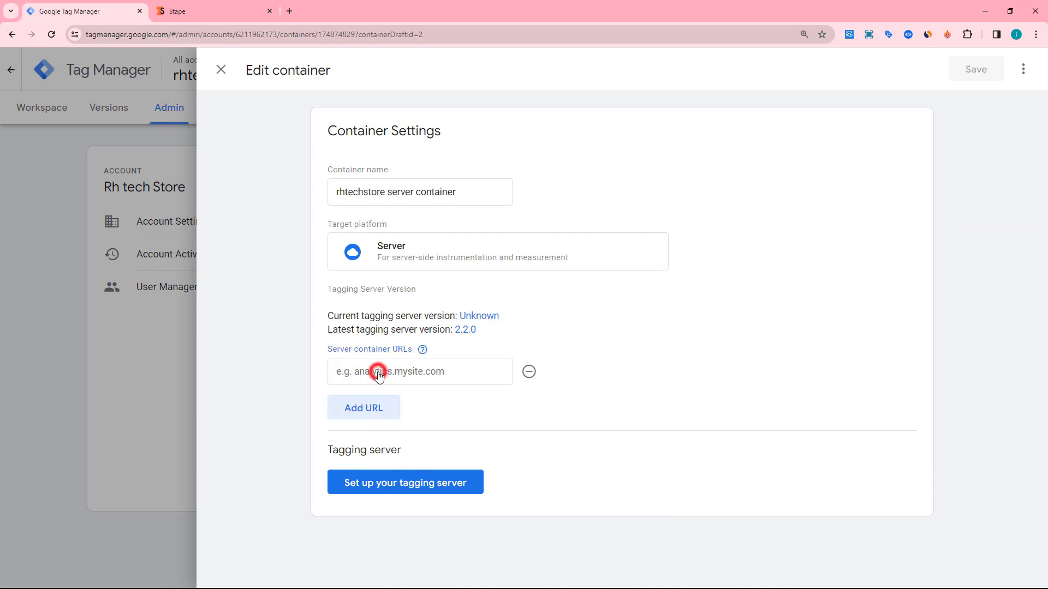
pyautogui.click(373, 372)
pyautogui.rightClick(373, 372)
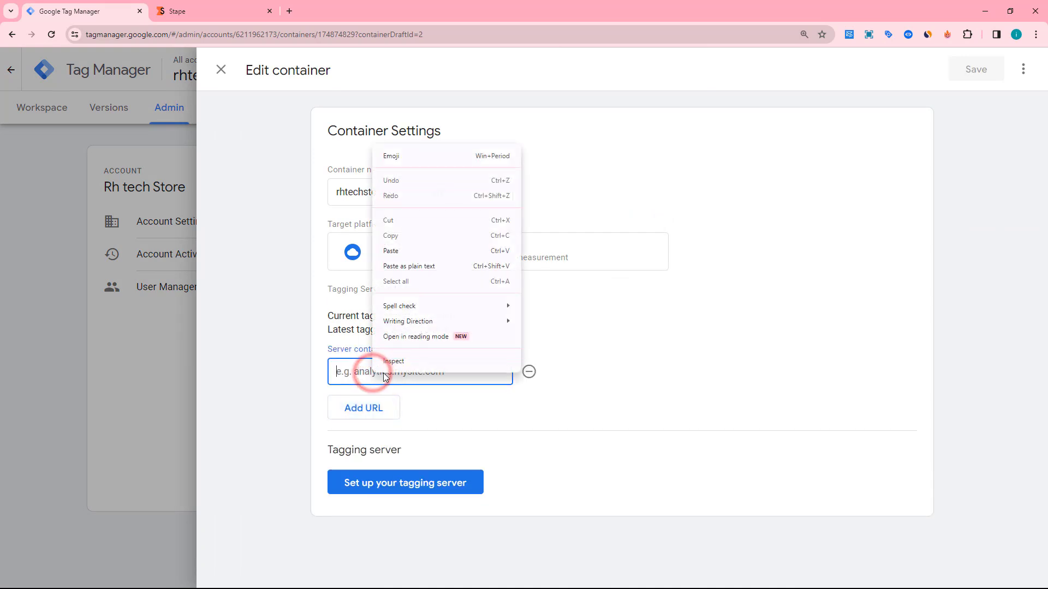
pyautogui.click(389, 251)
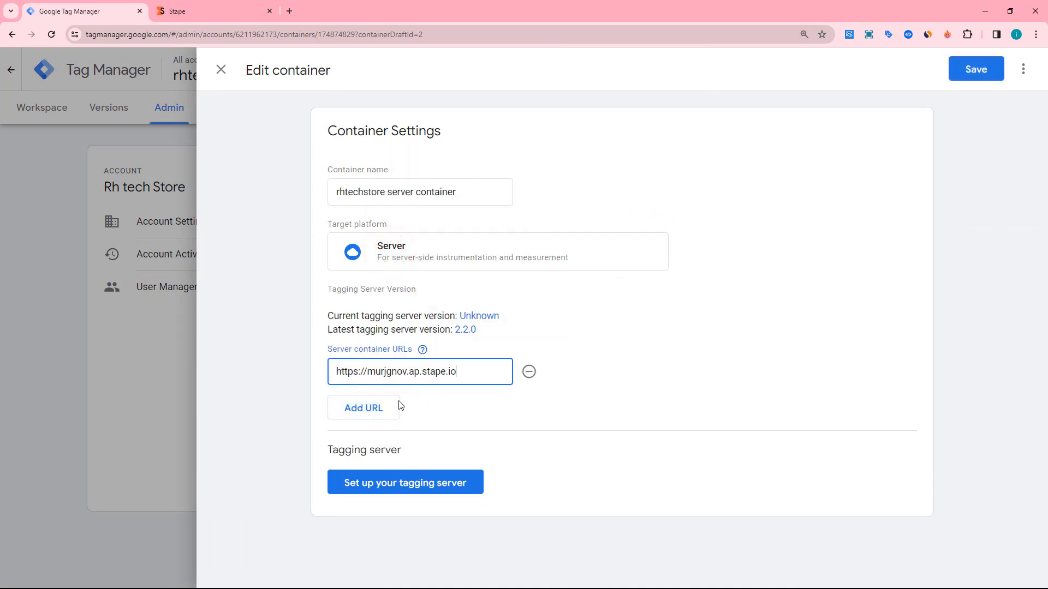
pyautogui.click(966, 83)
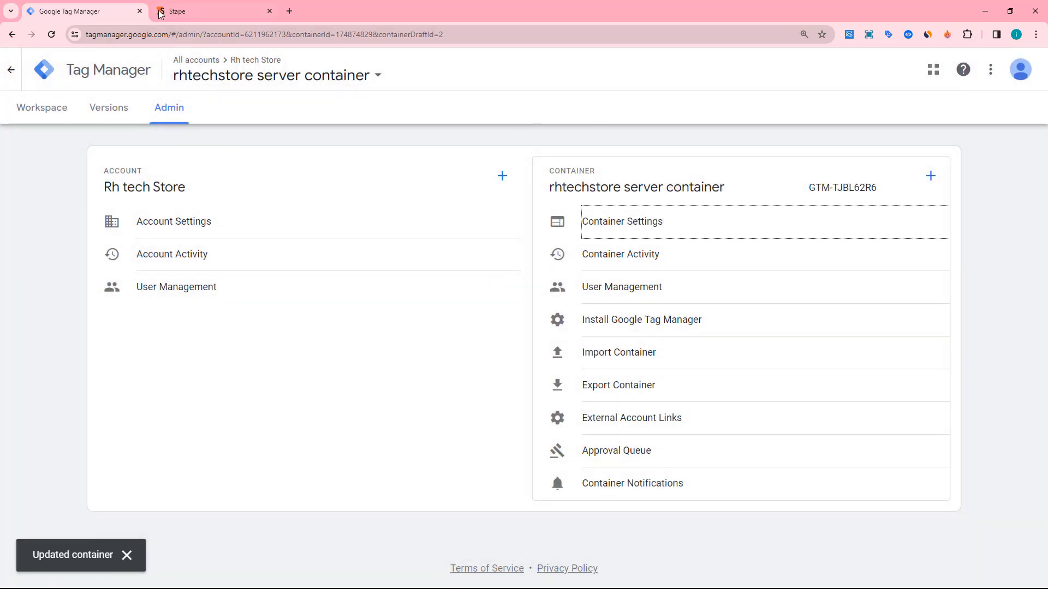
# Return to Stape, reload the rh tech store container page, and check the container's status and settings
pyautogui.click(159, 16)
pyautogui.scroll(8, 395, 265)
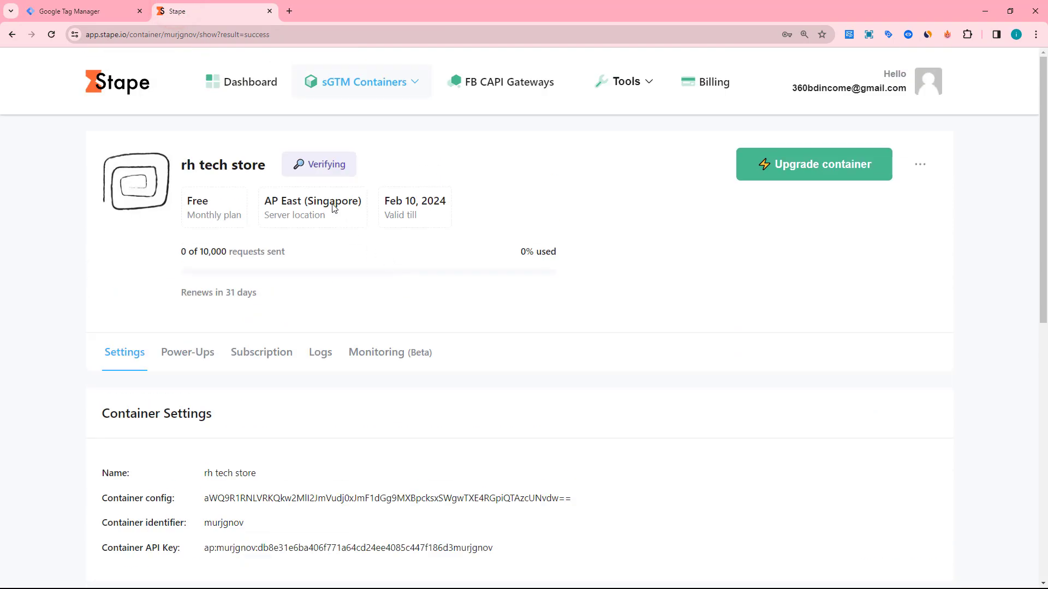
pyautogui.click(51, 35)
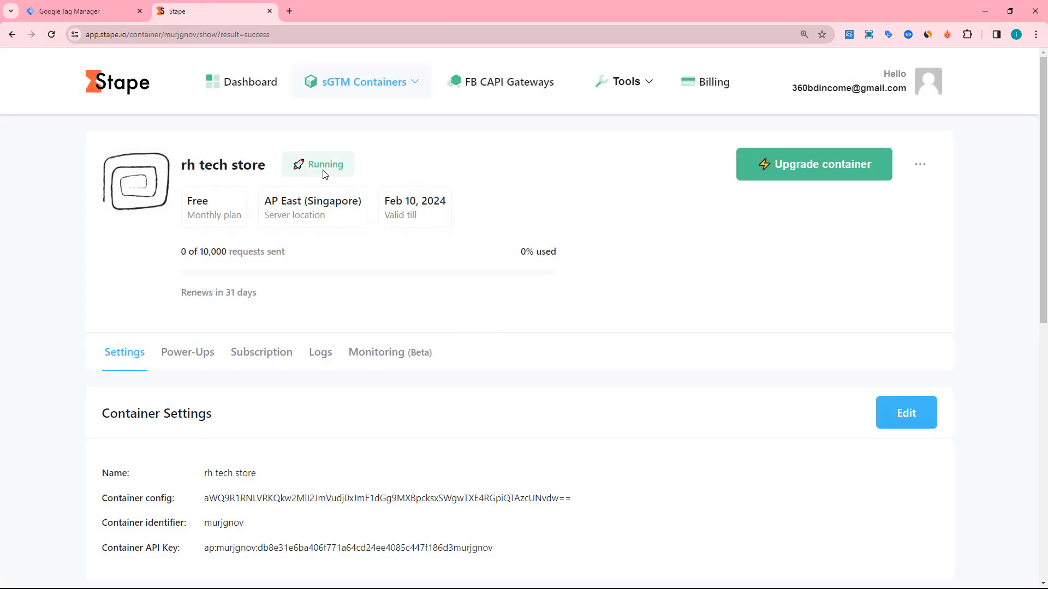
pyautogui.doubleClick(309, 163)
pyautogui.click(77, 12)
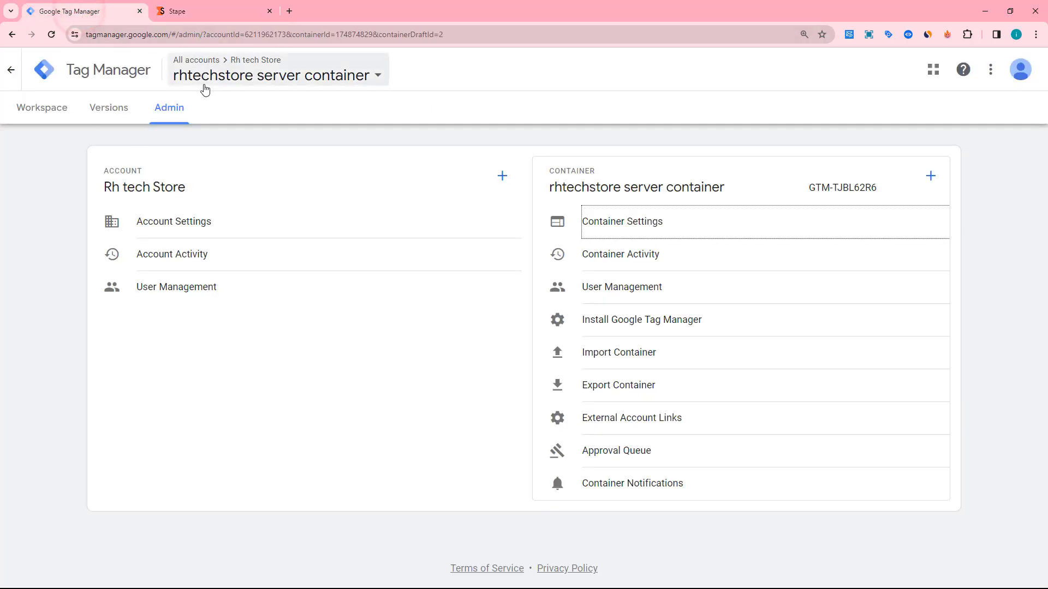
pyautogui.click(197, 13)
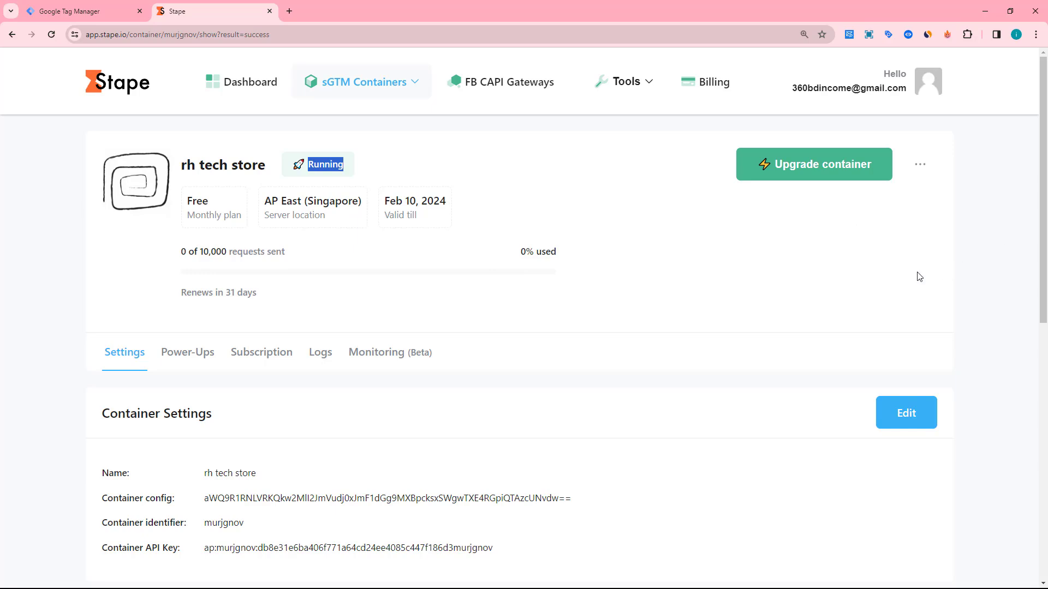
pyautogui.scroll(-10, 919, 277)
pyautogui.scroll(10, 840, 311)
# Open Google Analytics in a new tab and start the measurement setup
pyautogui.click(290, 11)
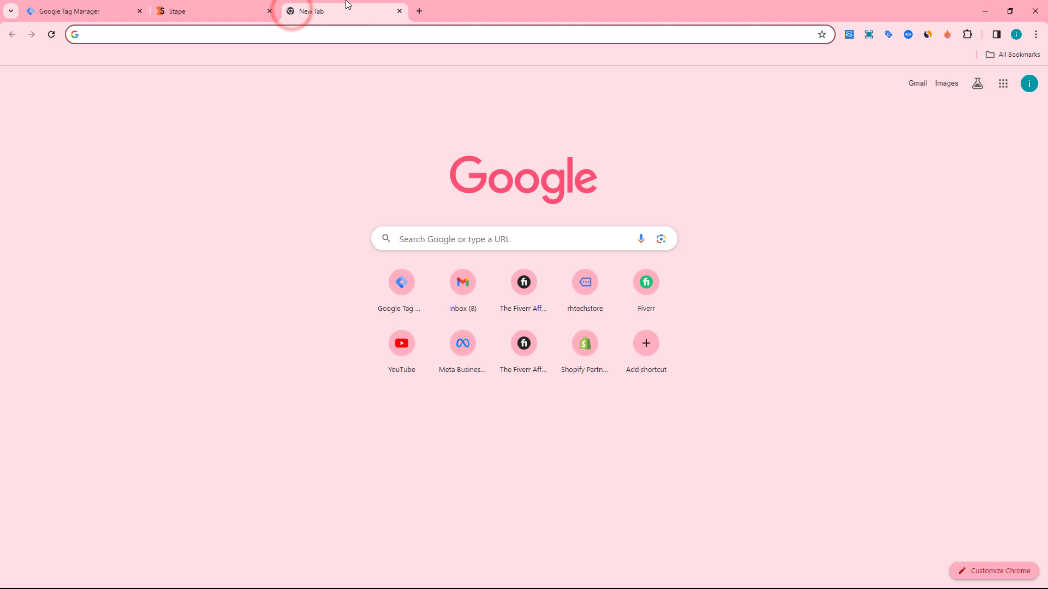
pyautogui.write('ana')
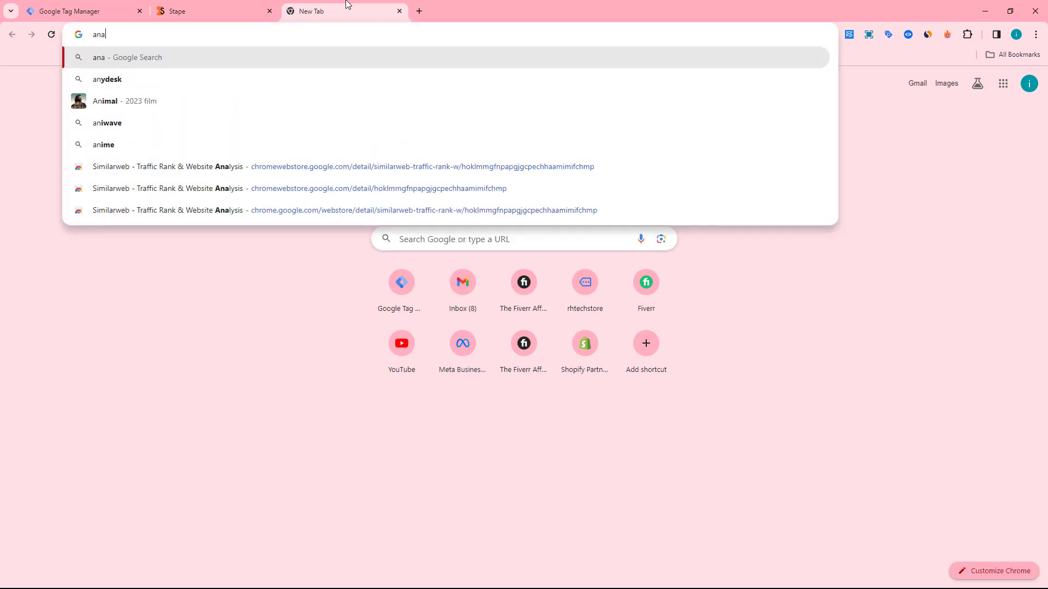
pyautogui.write('ly')
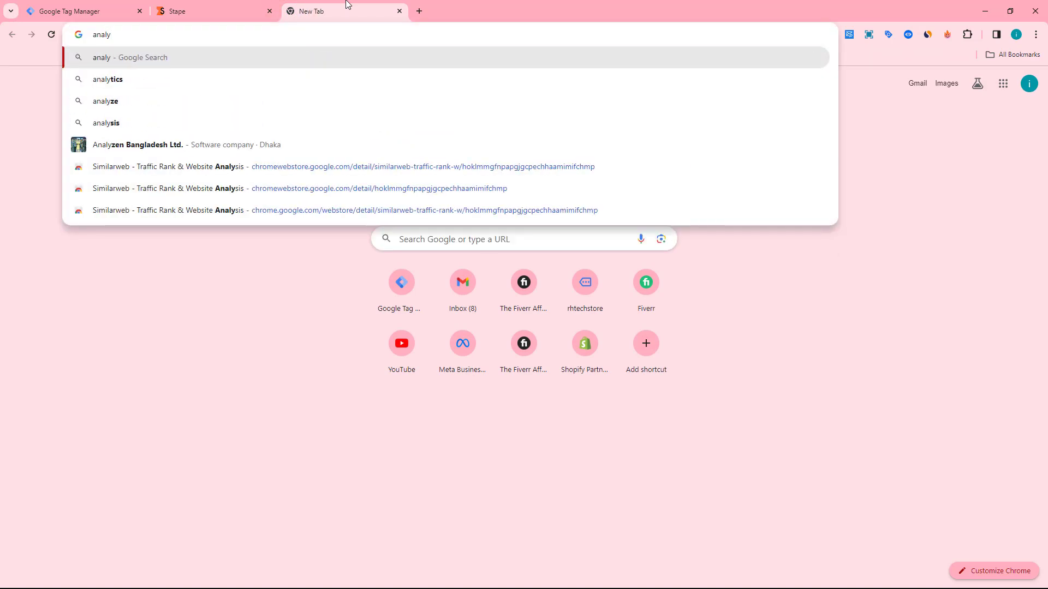
pyautogui.write('t')
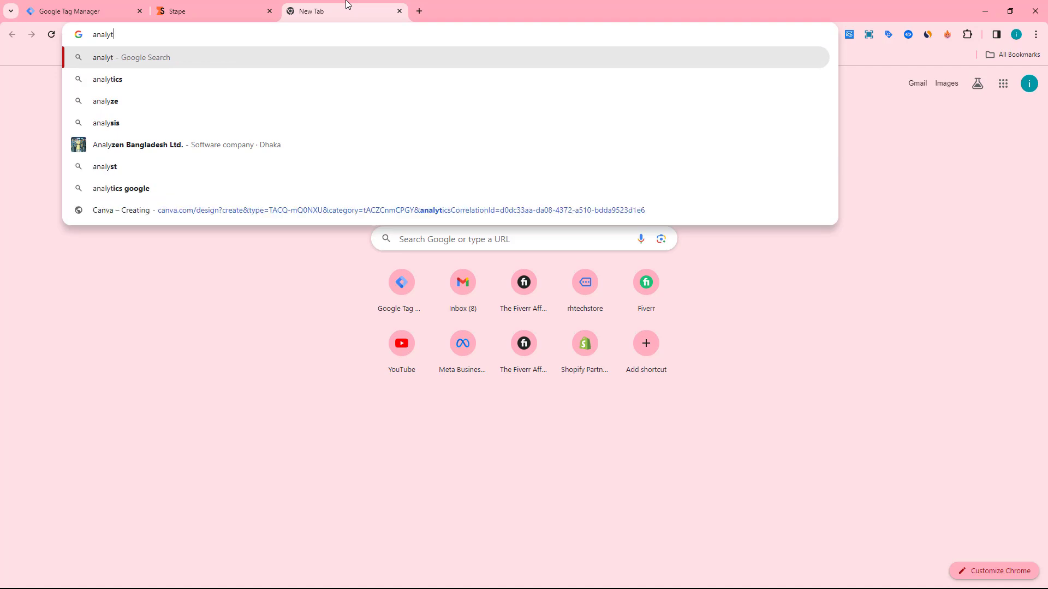
pyautogui.write('ics.g')
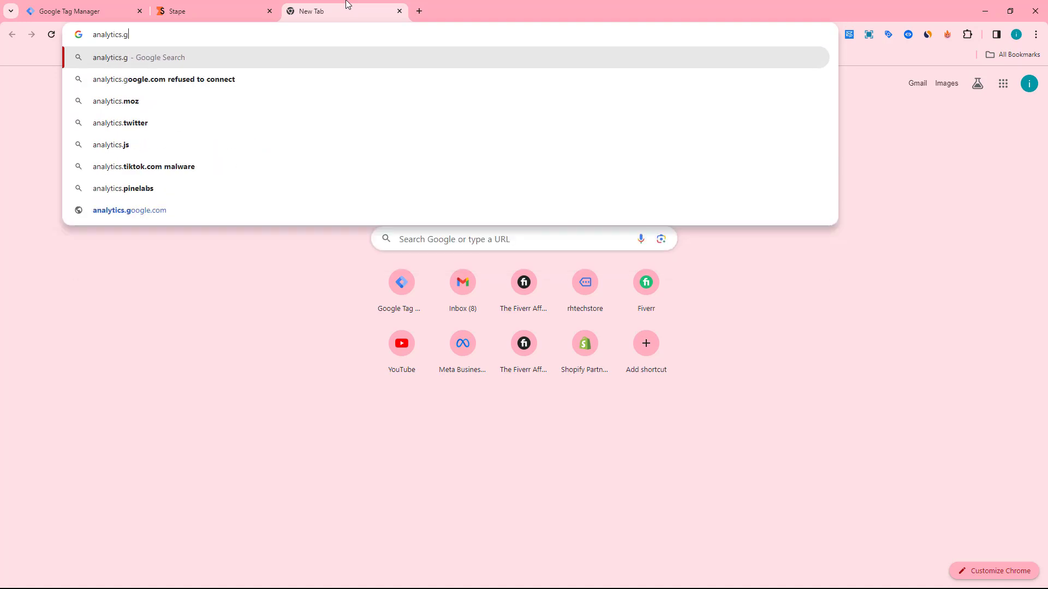
pyautogui.write('oogle')
pyautogui.press('Return')
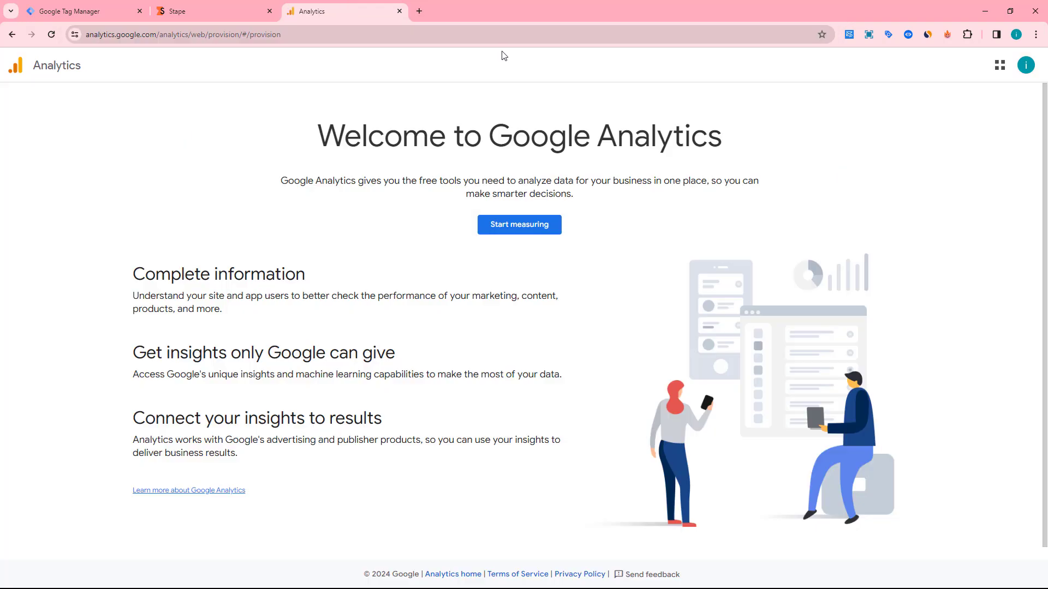
pyautogui.click(529, 232)
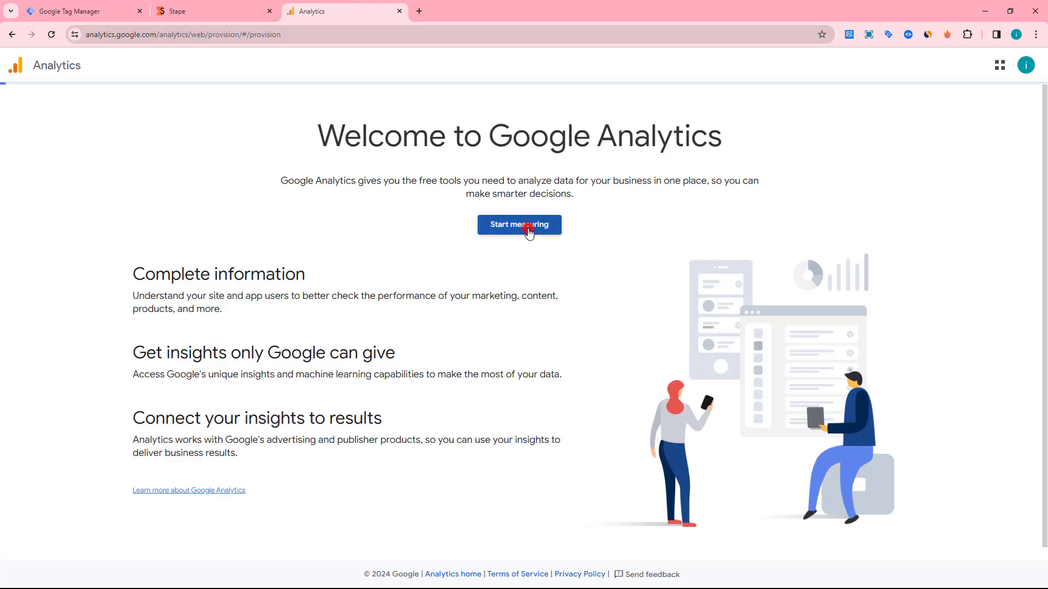
# Name the Analytics account "rh tech store", enable sharing with Google products & services, and continue to property creation
pyautogui.scroll(-2, 188, 255)
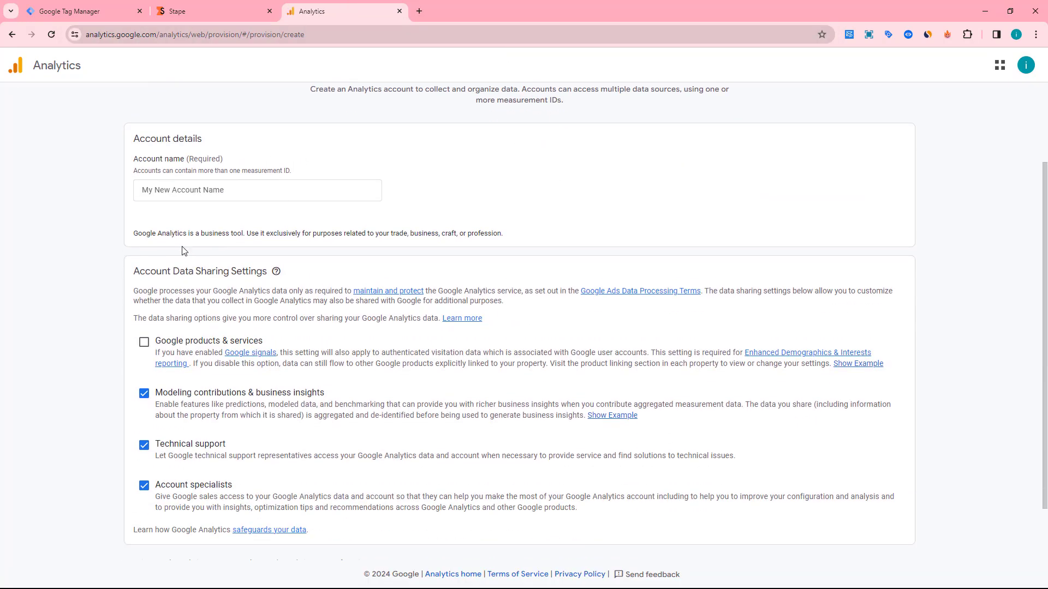
pyautogui.click(174, 190)
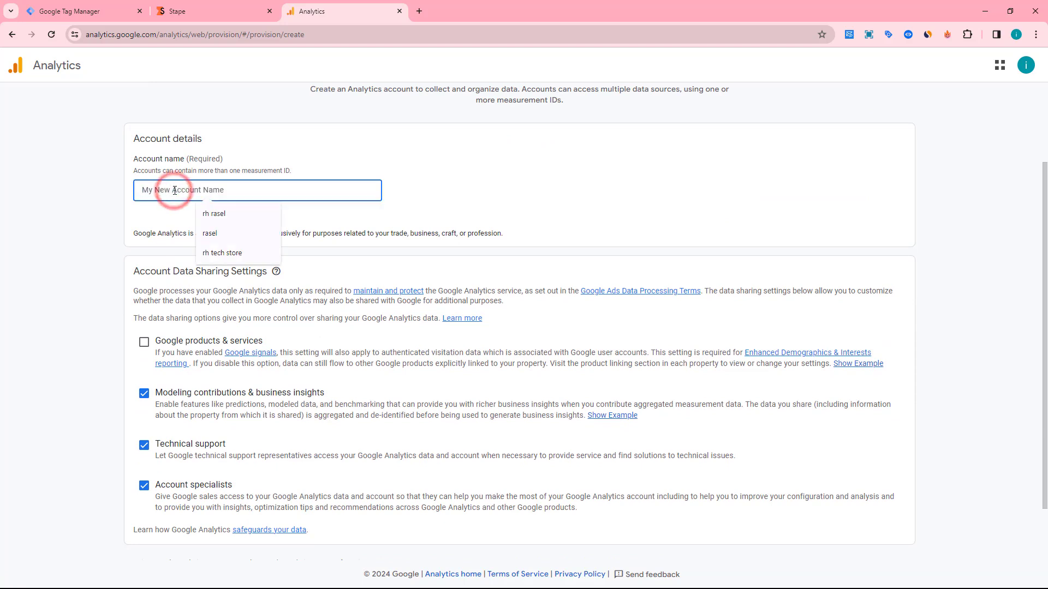
pyautogui.click(218, 251)
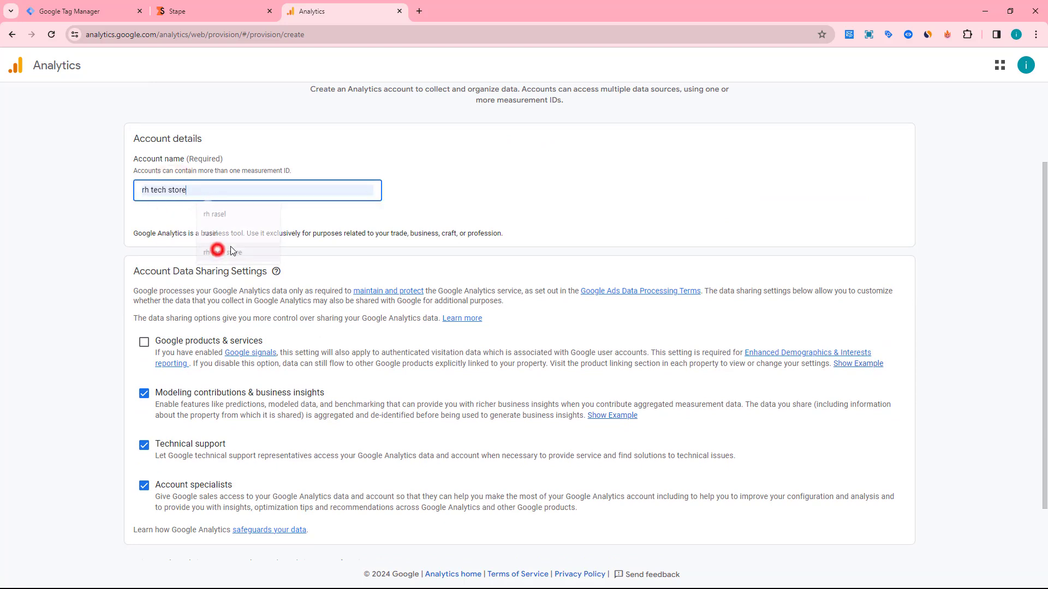
pyautogui.scroll(-1, 415, 230)
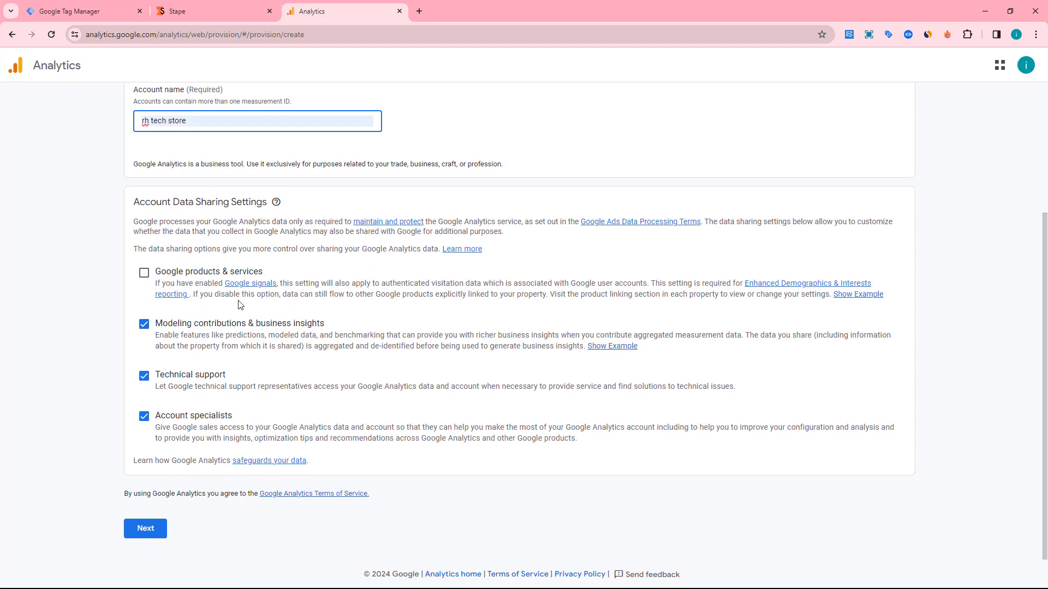
pyautogui.click(144, 273)
pyautogui.click(146, 530)
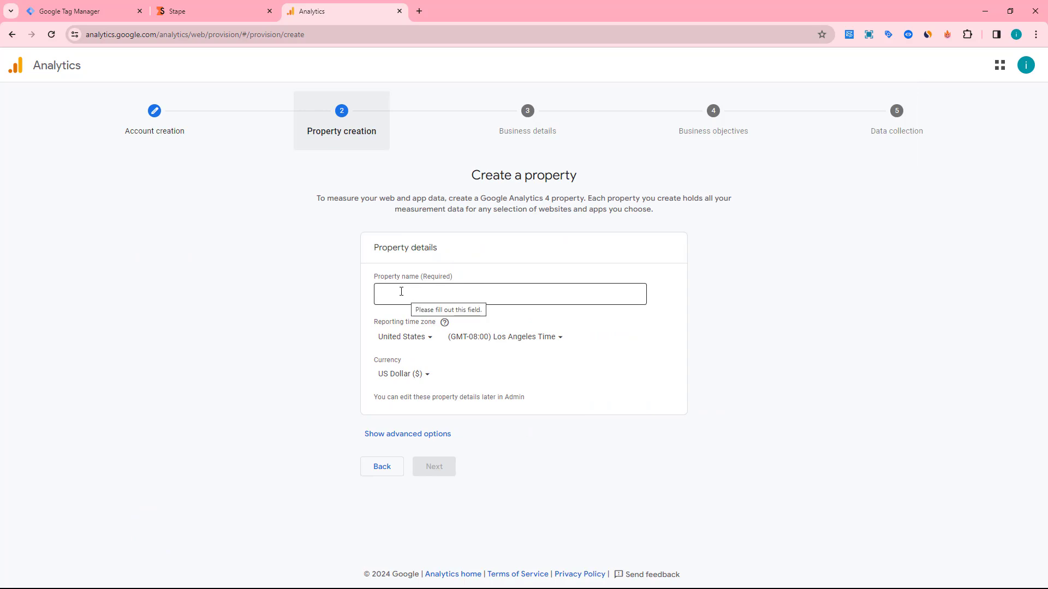
# Name the Analytics property "rh tech store" and continue to the business details
pyautogui.click(401, 291)
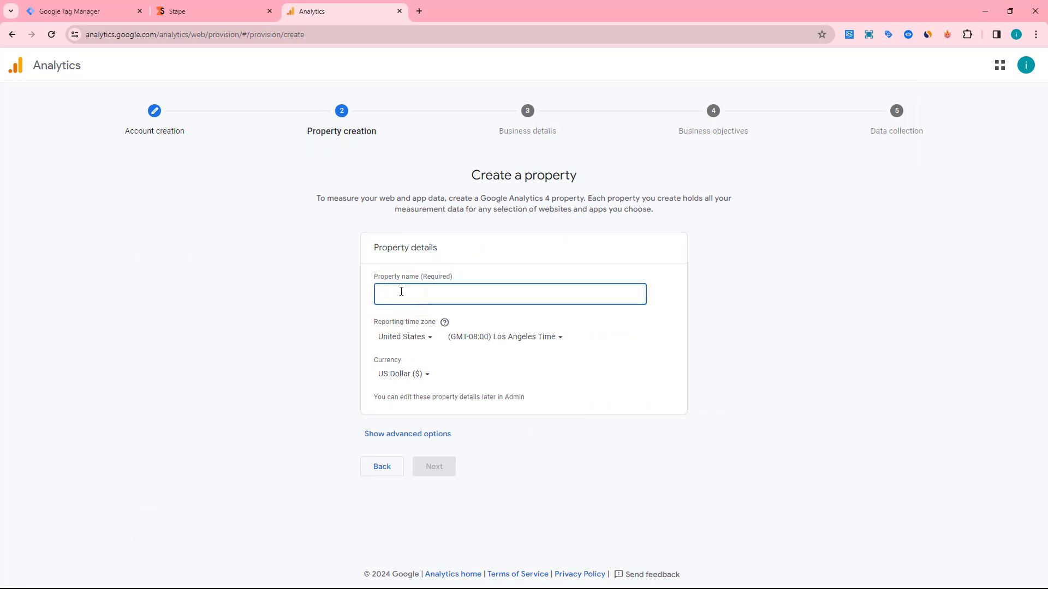
pyautogui.write('rh tes')
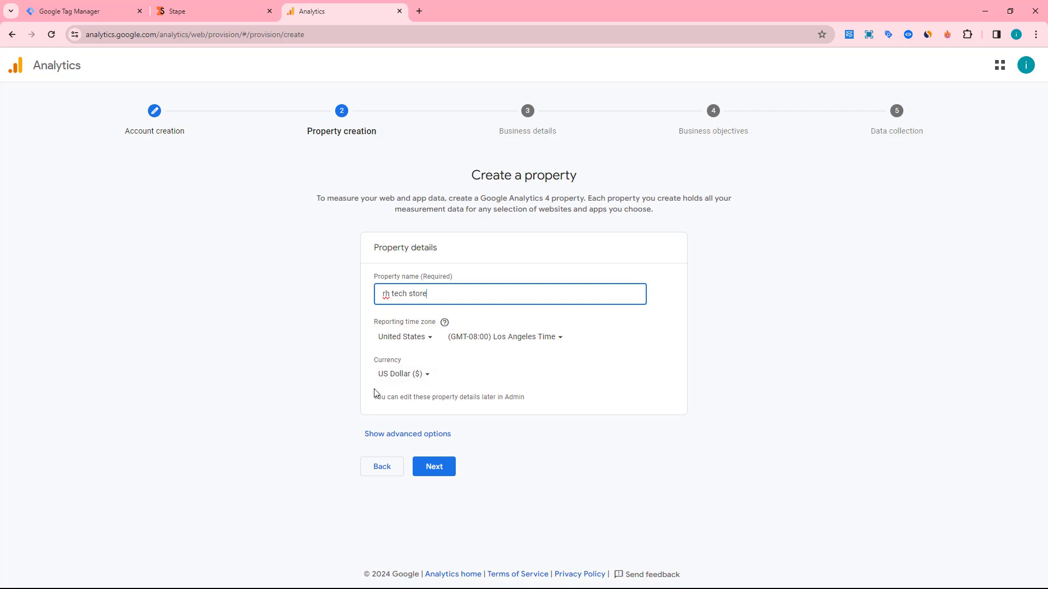
pyautogui.click(434, 468)
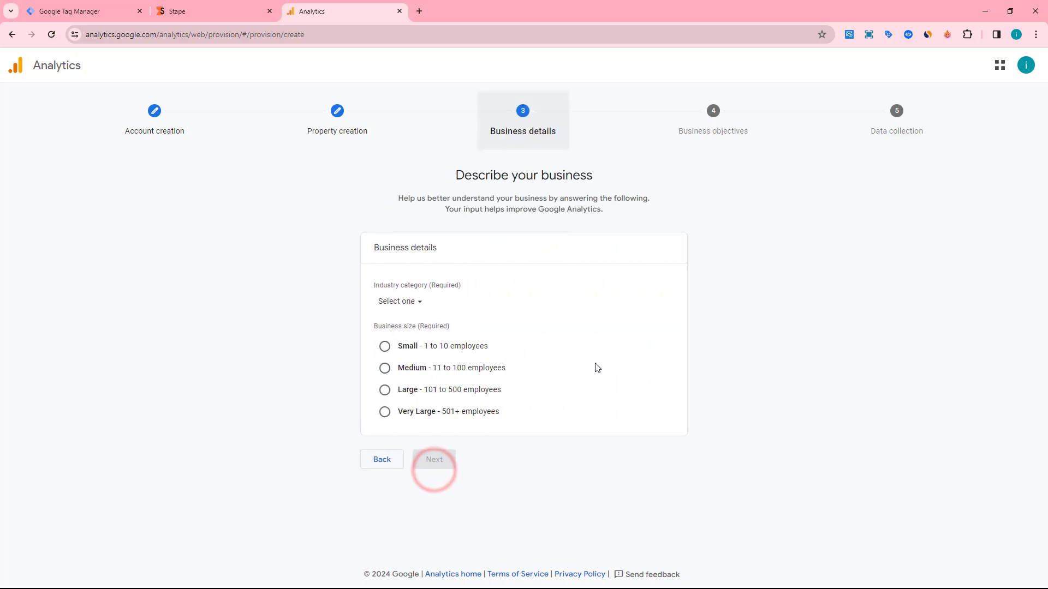
# Set the business size to Small and the industry category to Arts & Entertainment, and continue to the business objectives
pyautogui.click(387, 350)
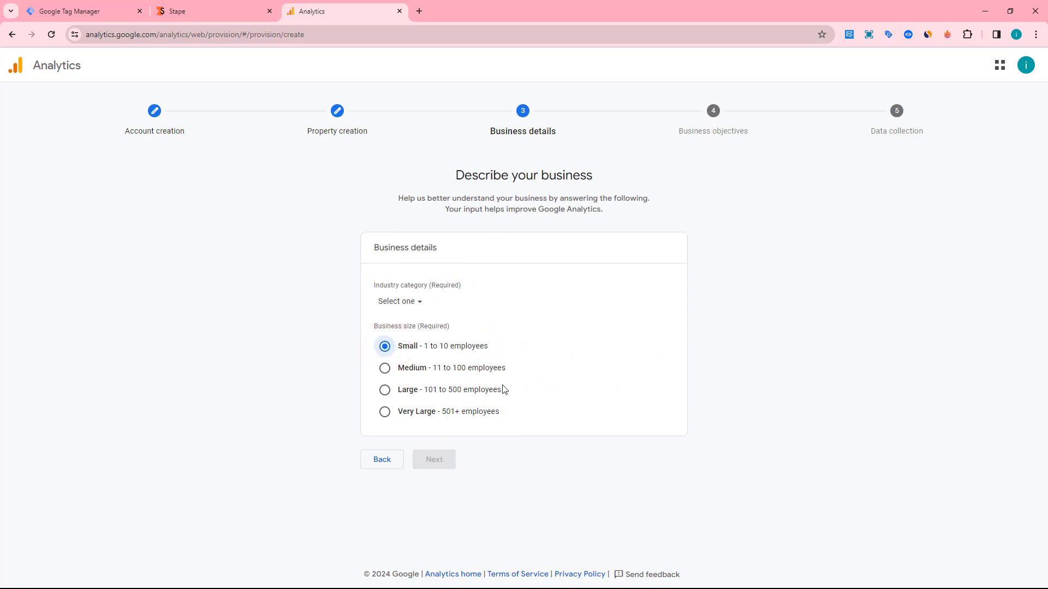
pyautogui.click(418, 303)
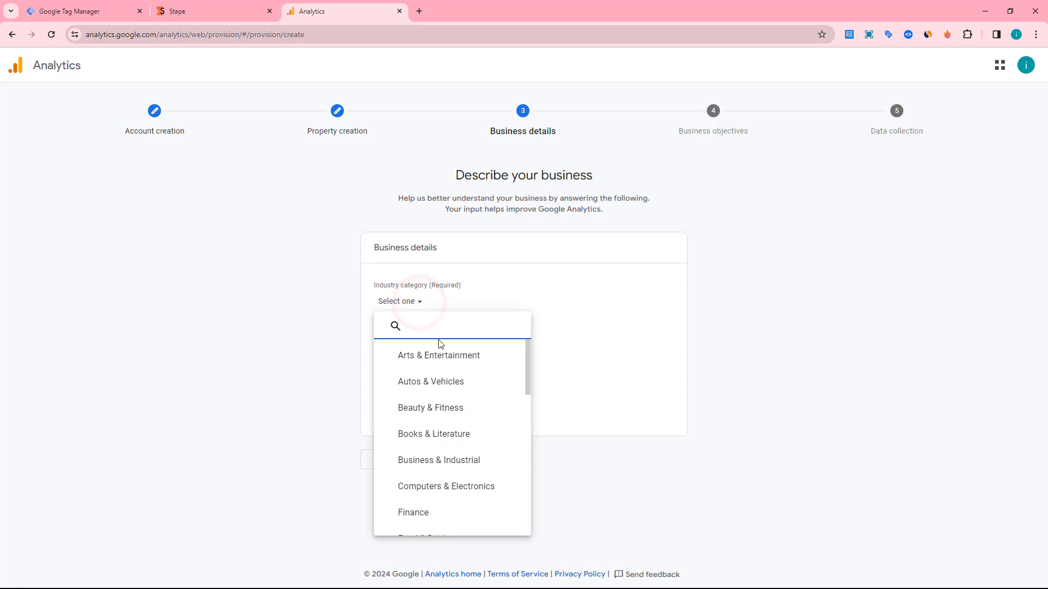
pyautogui.click(445, 356)
pyautogui.click(433, 458)
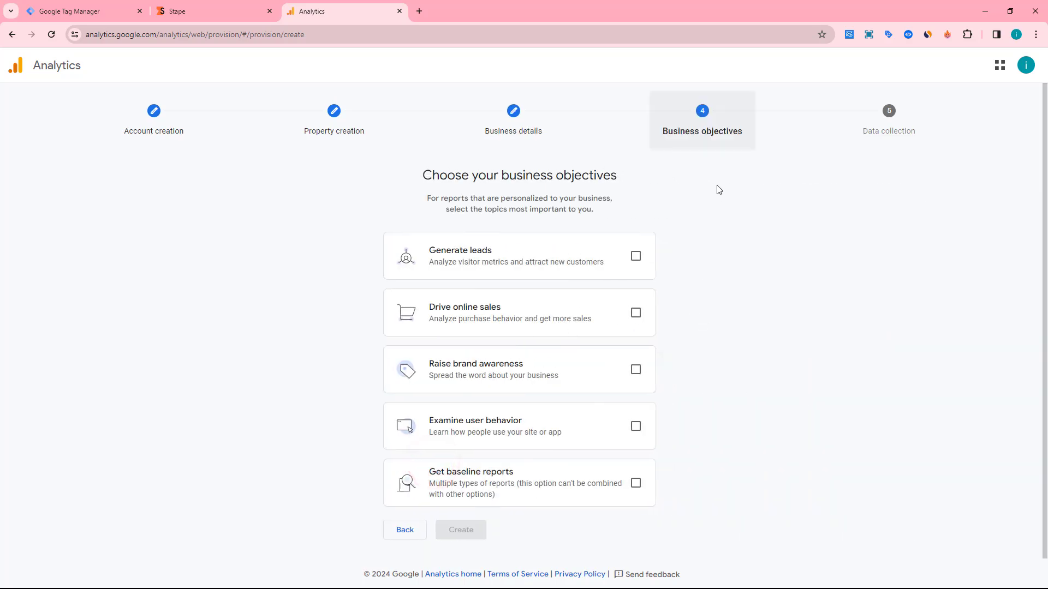
# Choose the Generate leads objective, create the property, and accept the terms of service with the data processing and controller-controller data protection terms
pyautogui.click(636, 256)
pyautogui.click(460, 528)
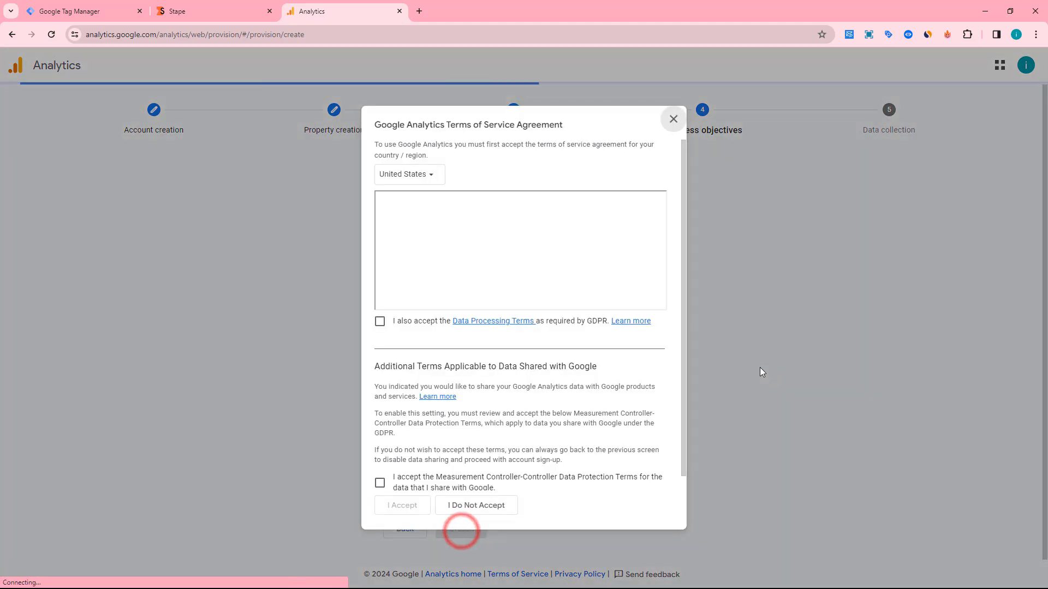
pyautogui.click(378, 322)
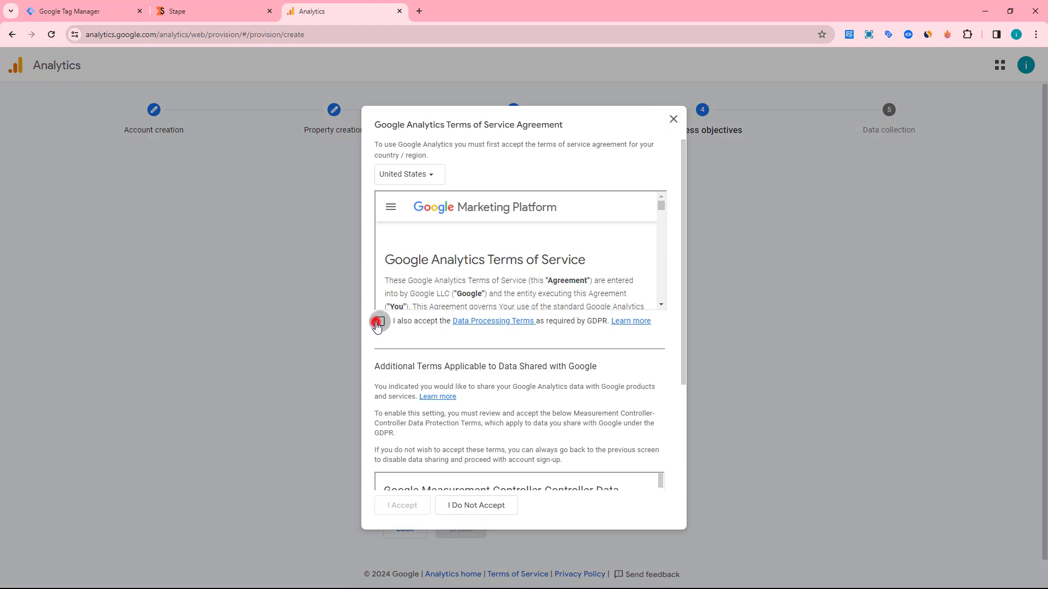
pyautogui.scroll(-5, 382, 463)
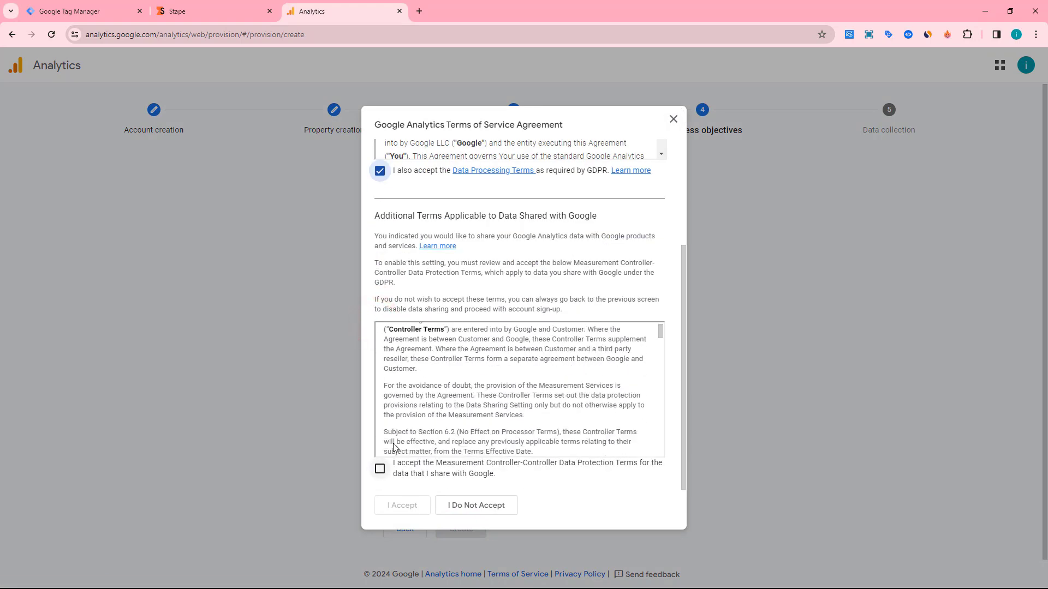
pyautogui.scroll(-5, 382, 415)
pyautogui.click(380, 468)
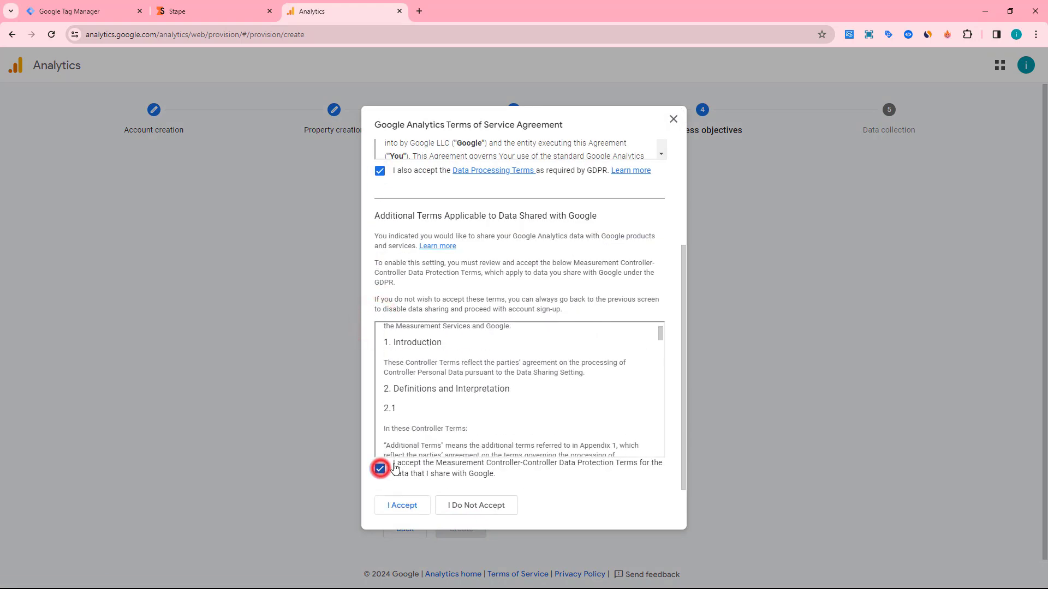
pyautogui.click(402, 505)
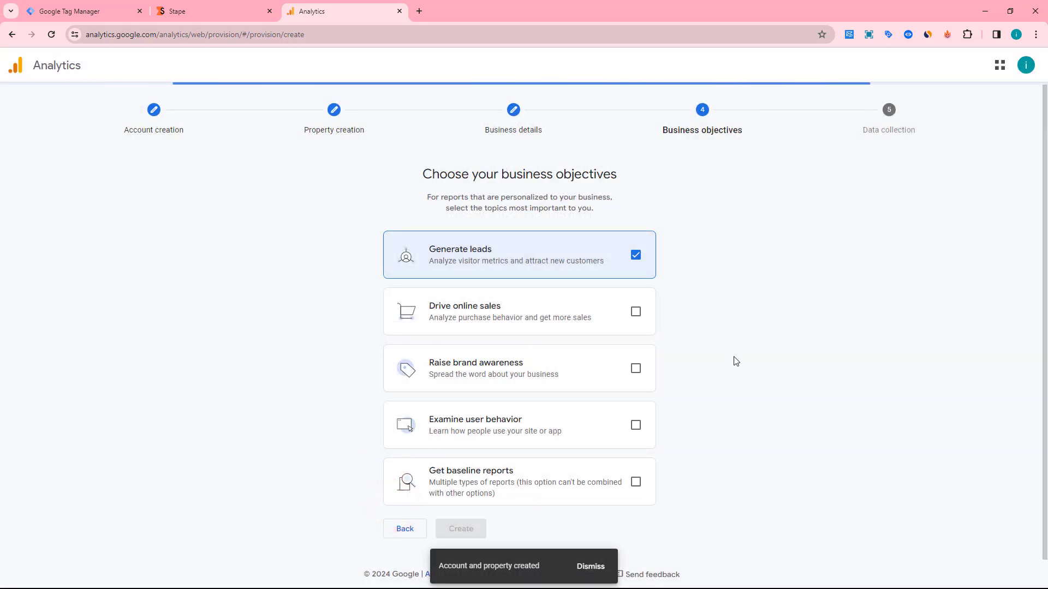
# Start a web data stream and fill in its website URL with the rhtechstore.myshopify.com address copied from a new browser tab
pyautogui.click(303, 290)
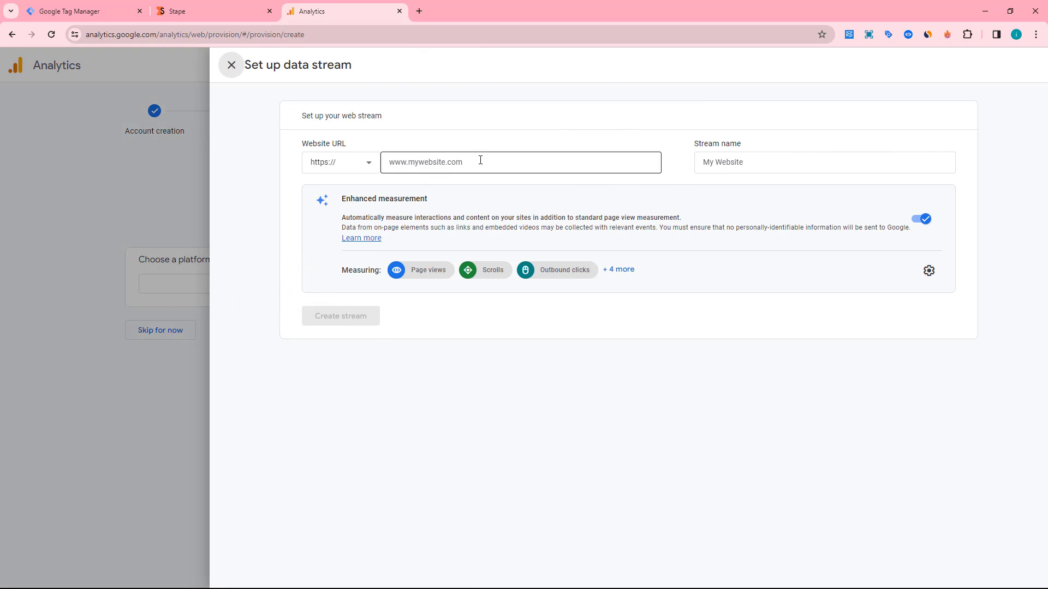
pyautogui.click(497, 160)
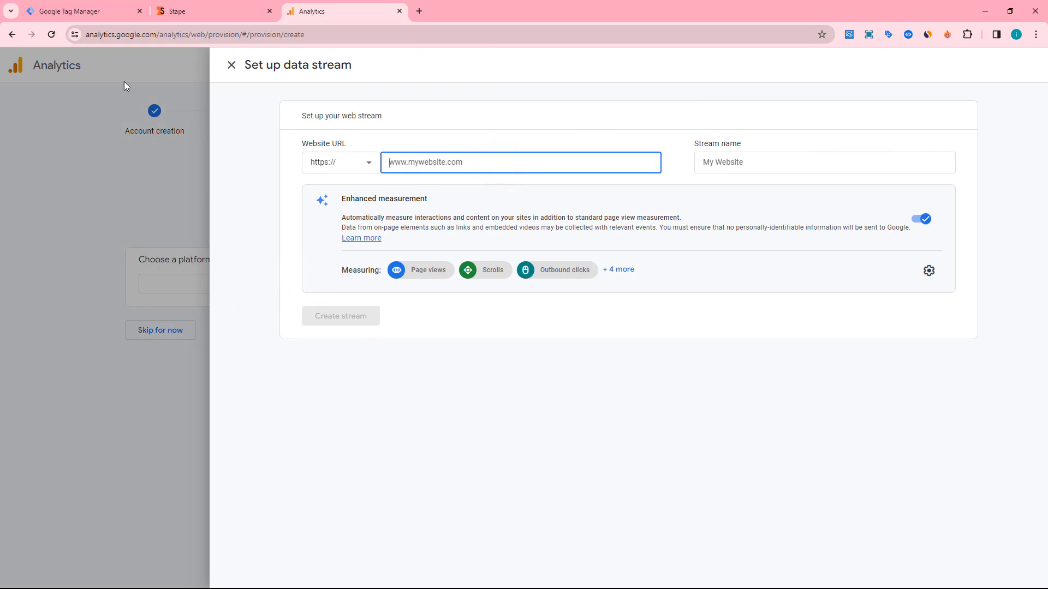
pyautogui.click(420, 10)
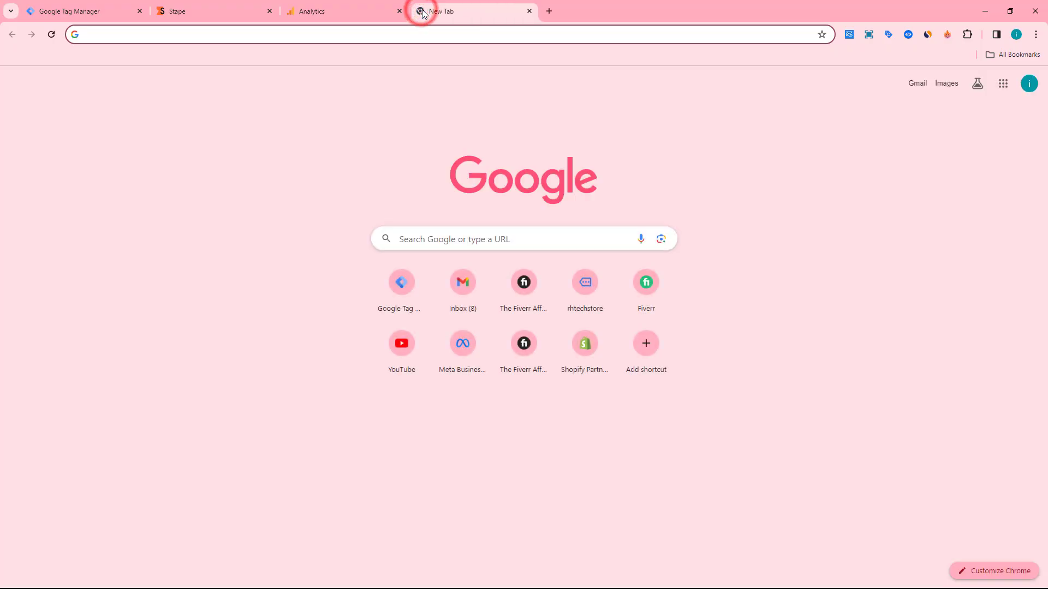
pyautogui.write('rhtechstore.myshopify.com')
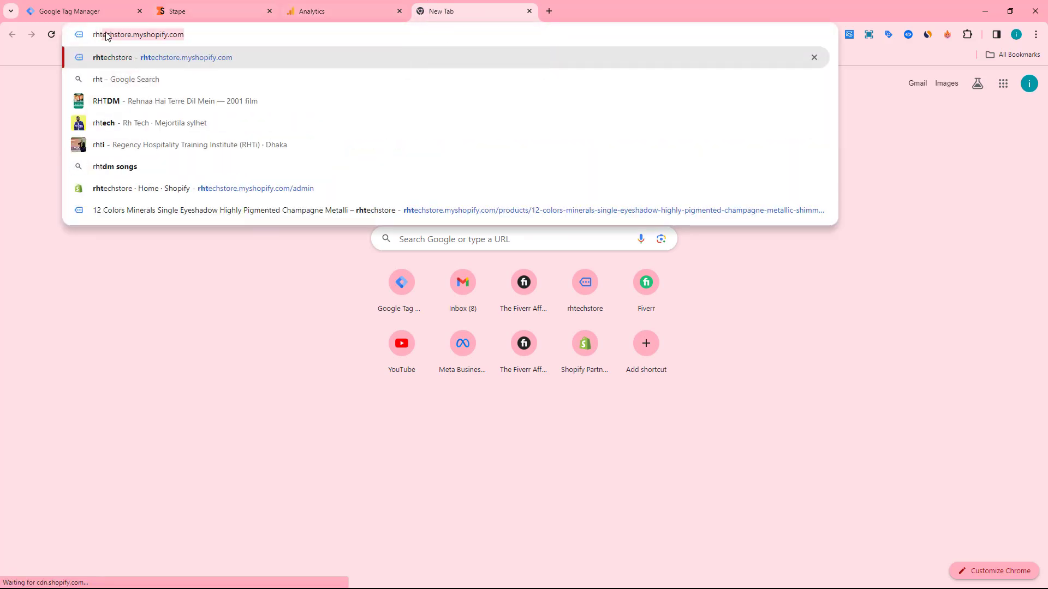
pyautogui.moveTo(214, 34); pyautogui.dragTo(85, 38)
pyautogui.hotkey('ctrl', 'c')
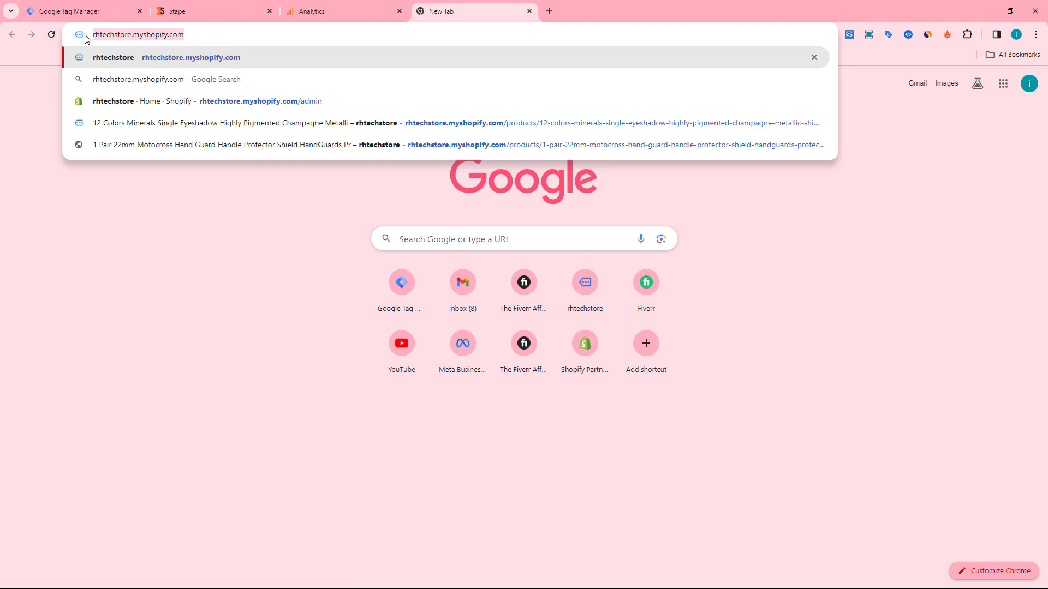
pyautogui.click(329, 6)
pyautogui.click(445, 157)
pyautogui.hotkey('ctrl', 'v')
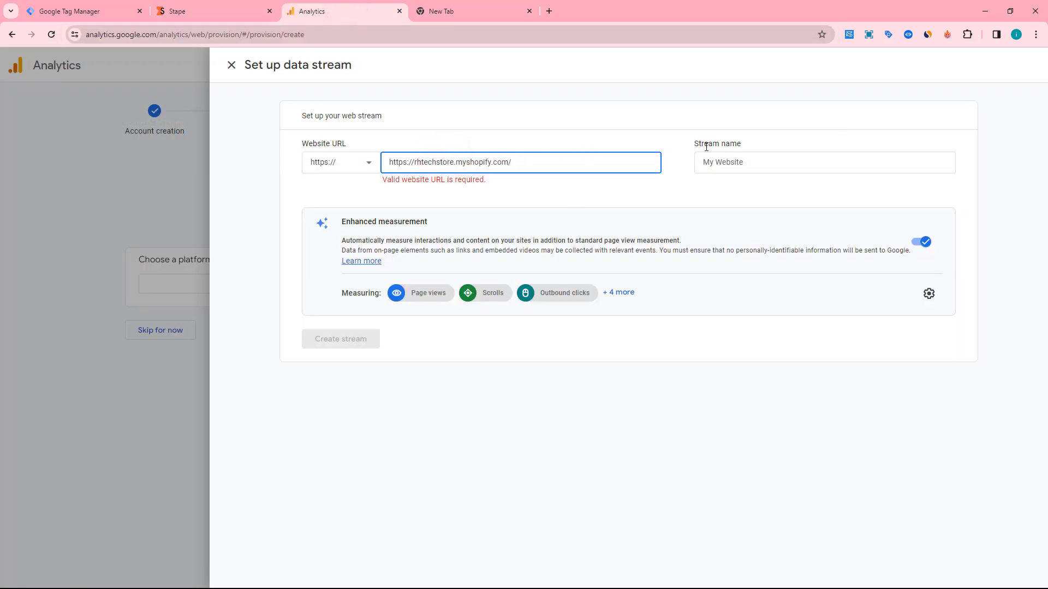
pyautogui.click(733, 165)
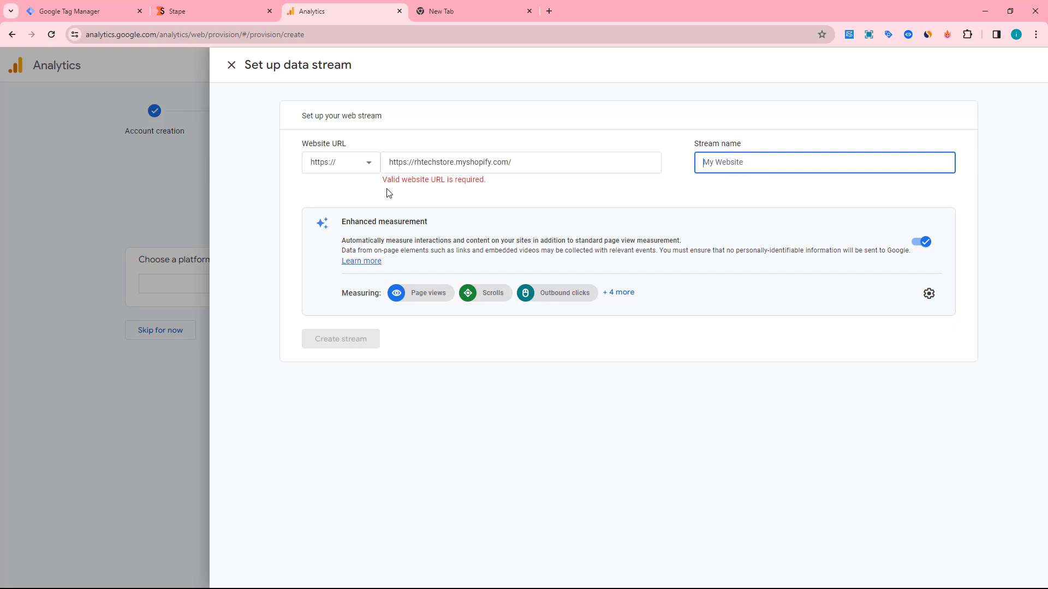
pyautogui.click(416, 162)
pyautogui.hotkey('shift', 'Home')
pyautogui.press('BackSpace')
pyautogui.click(593, 189)
# Name the stream "rh tech store", create it, and copy its measurement ID
pyautogui.click(763, 163)
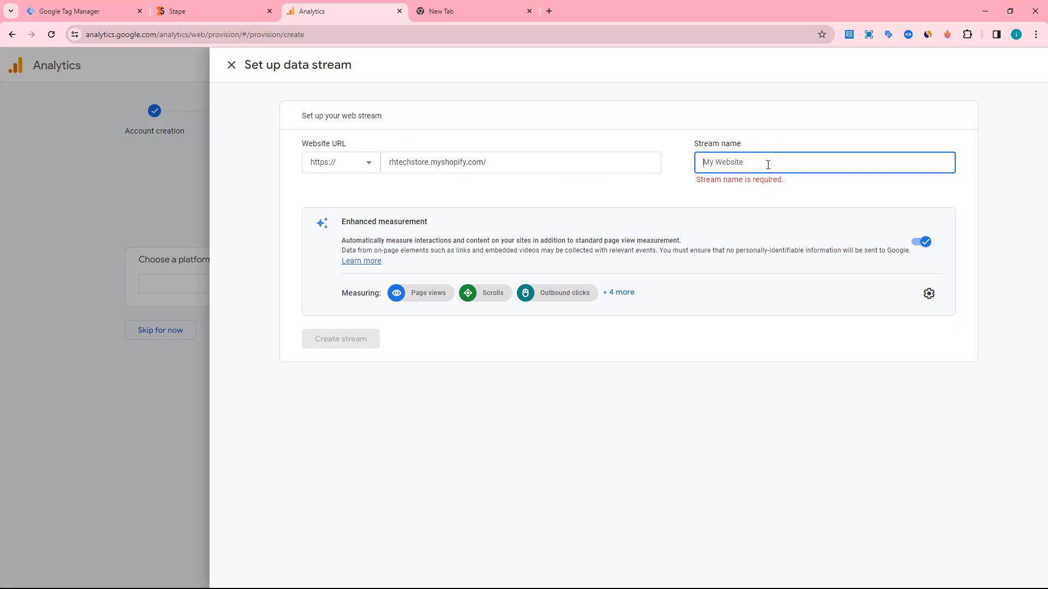
pyautogui.write('rh tech store')
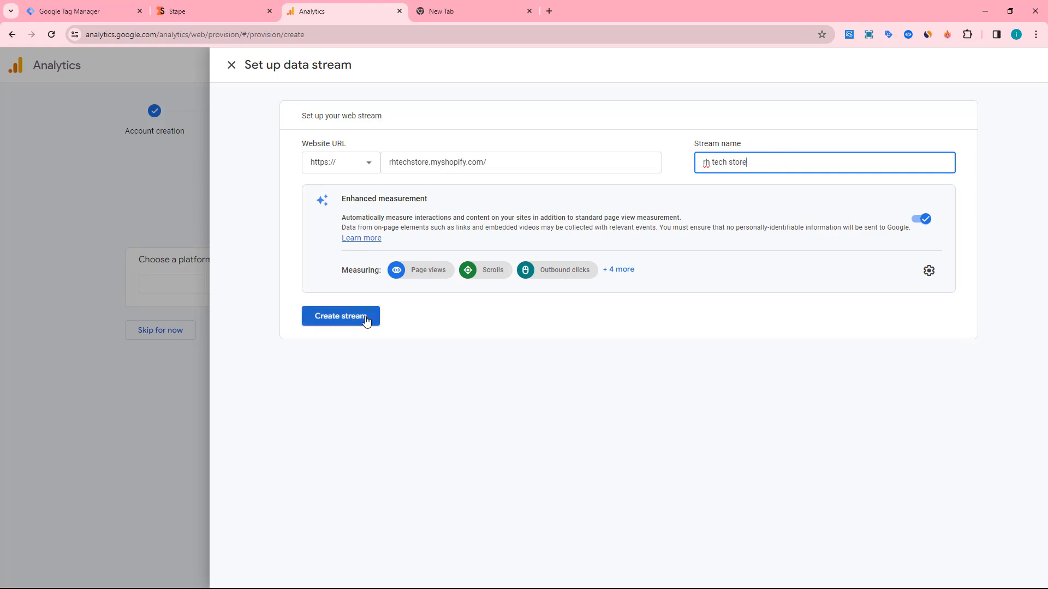
pyautogui.click(364, 317)
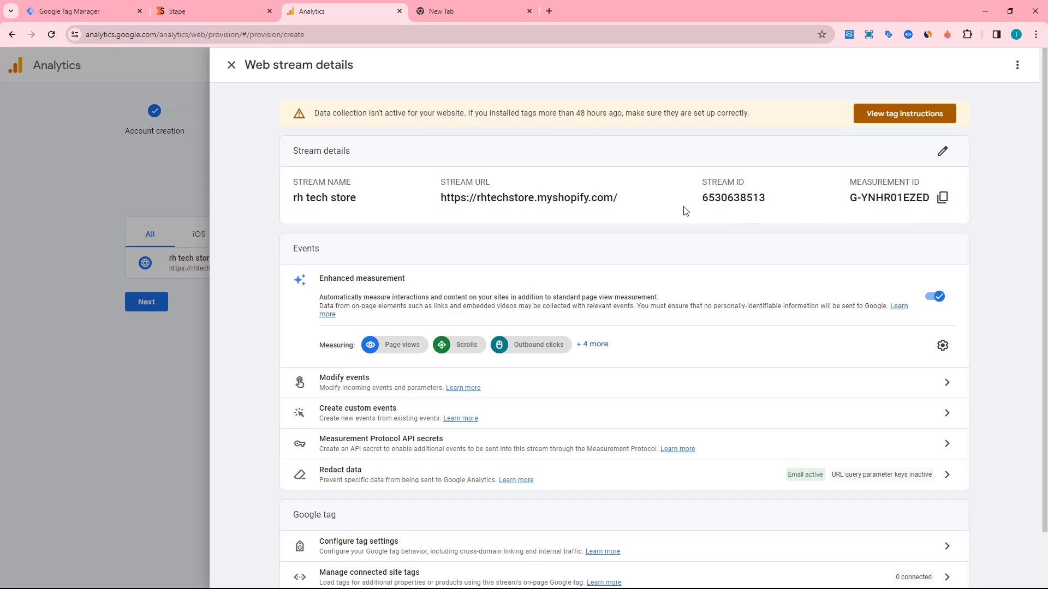
pyautogui.click(942, 198)
pyautogui.scroll(-1, 835, 294)
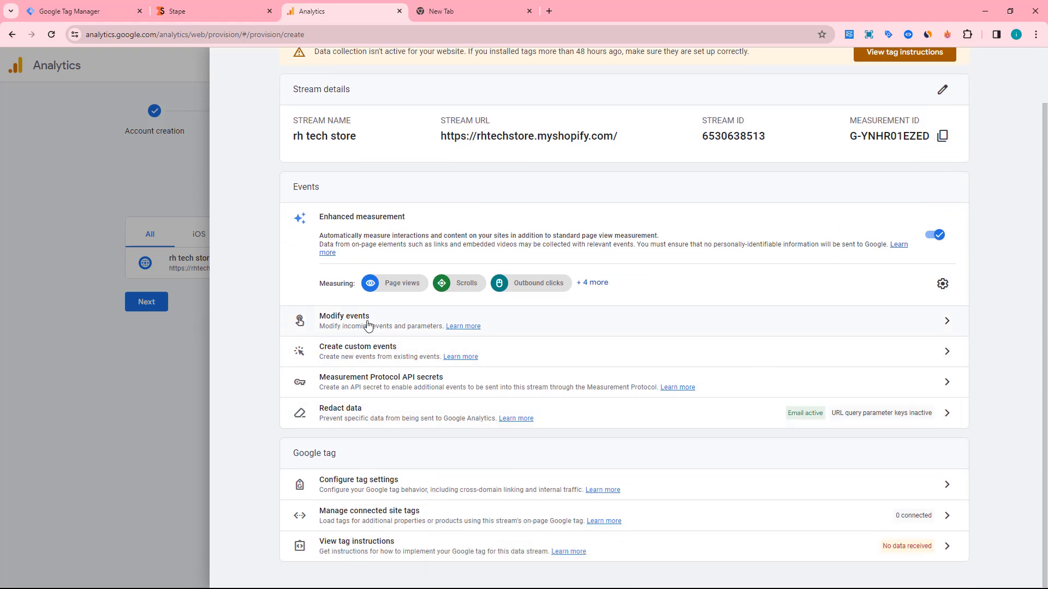
# Go back to Google Tag Manager and switch from the server container to the rhtechstore.myshopify.com web container
pyautogui.click(39, 15)
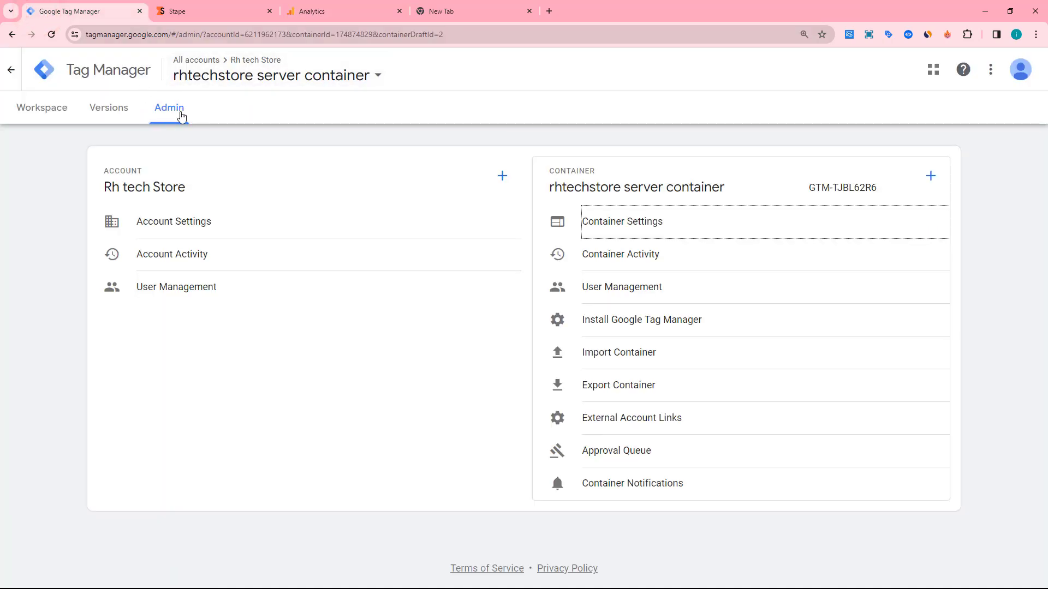
pyautogui.click(261, 78)
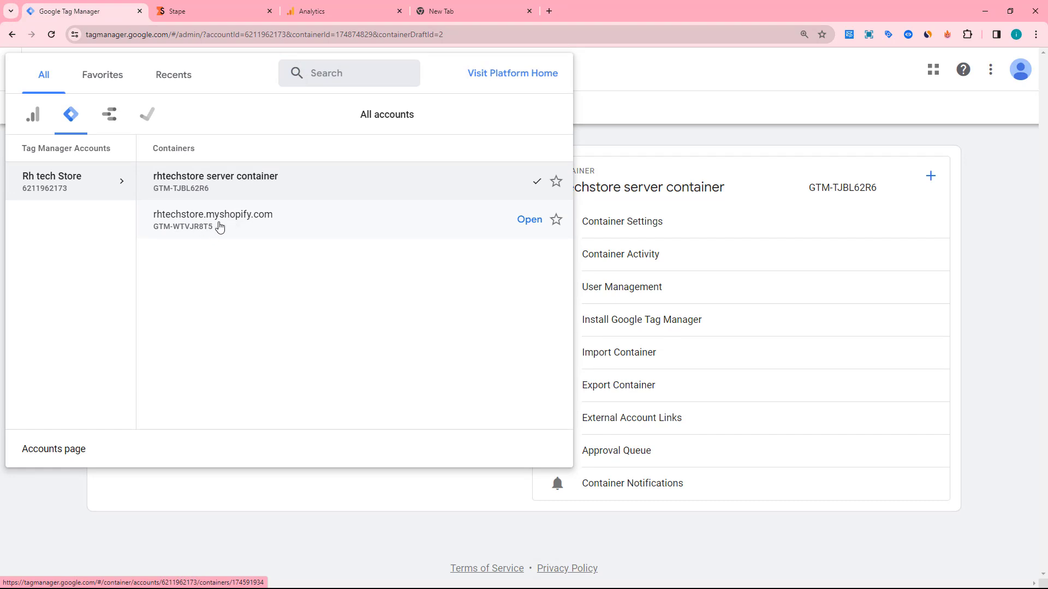
pyautogui.click(528, 221)
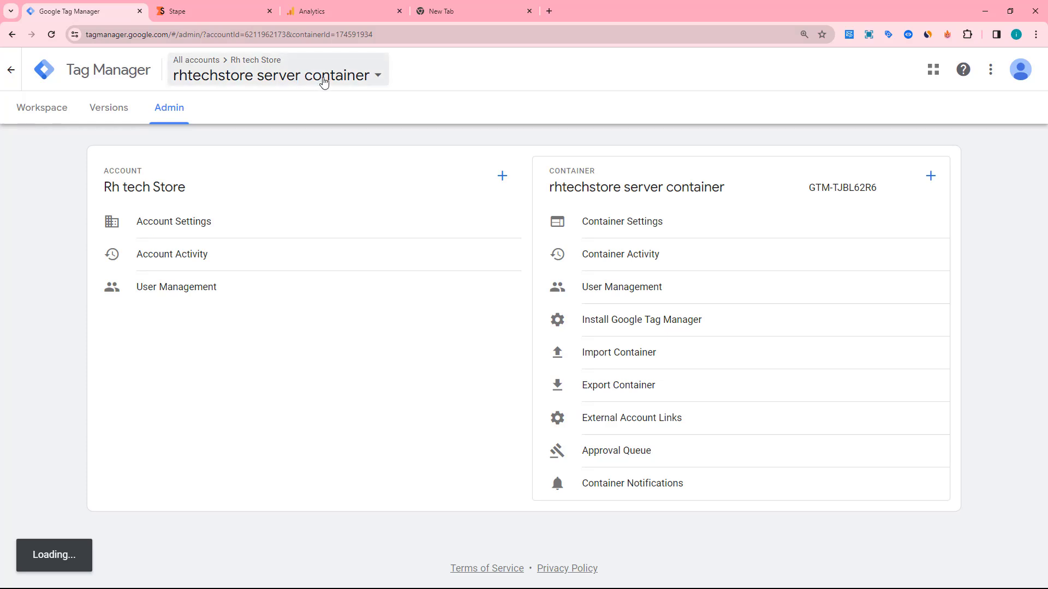
pyautogui.click(322, 79)
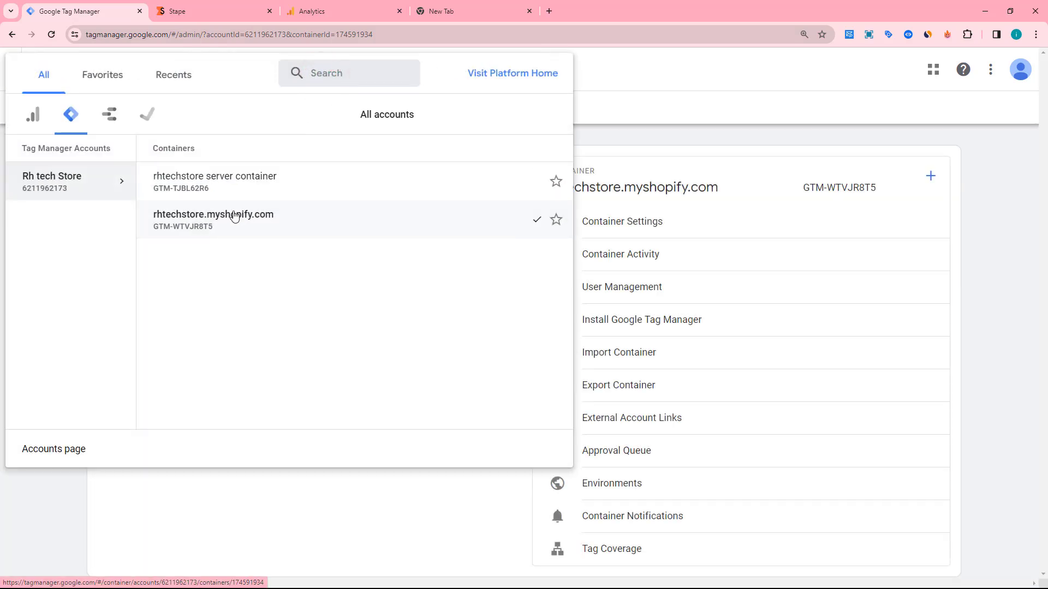
pyautogui.click(653, 123)
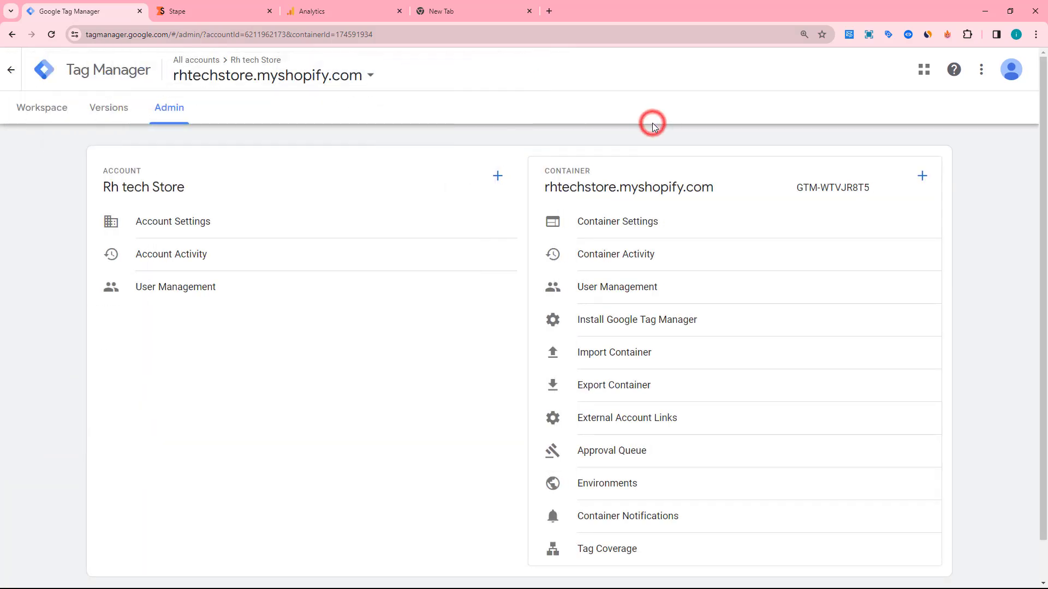
# Open the rhtechstore server container in a separate browser tab and go to its workspace
pyautogui.click(319, 81)
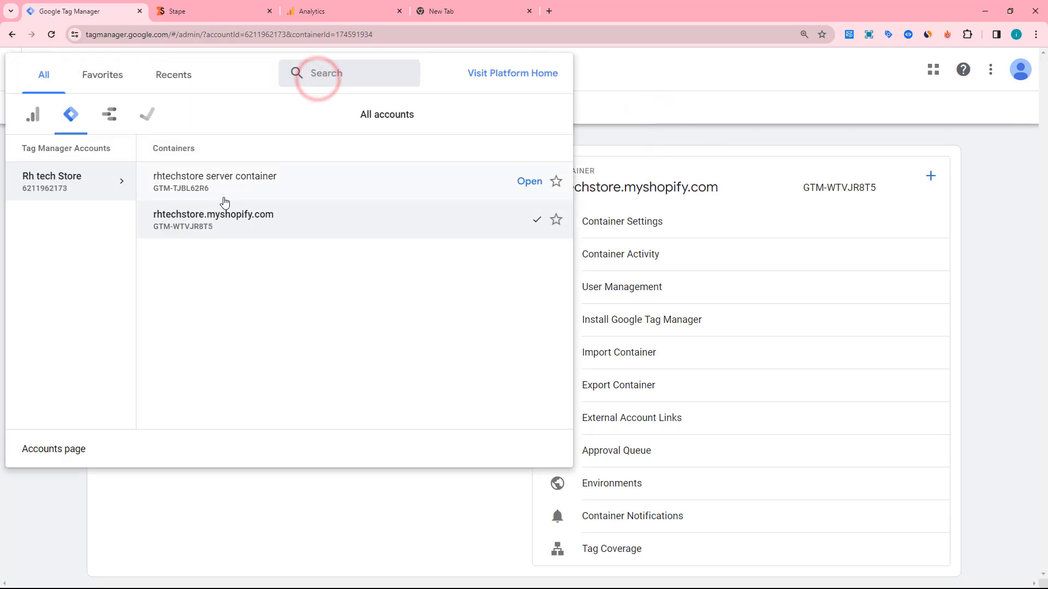
pyautogui.rightClick(519, 188)
pyautogui.click(546, 195)
pyautogui.click(172, 12)
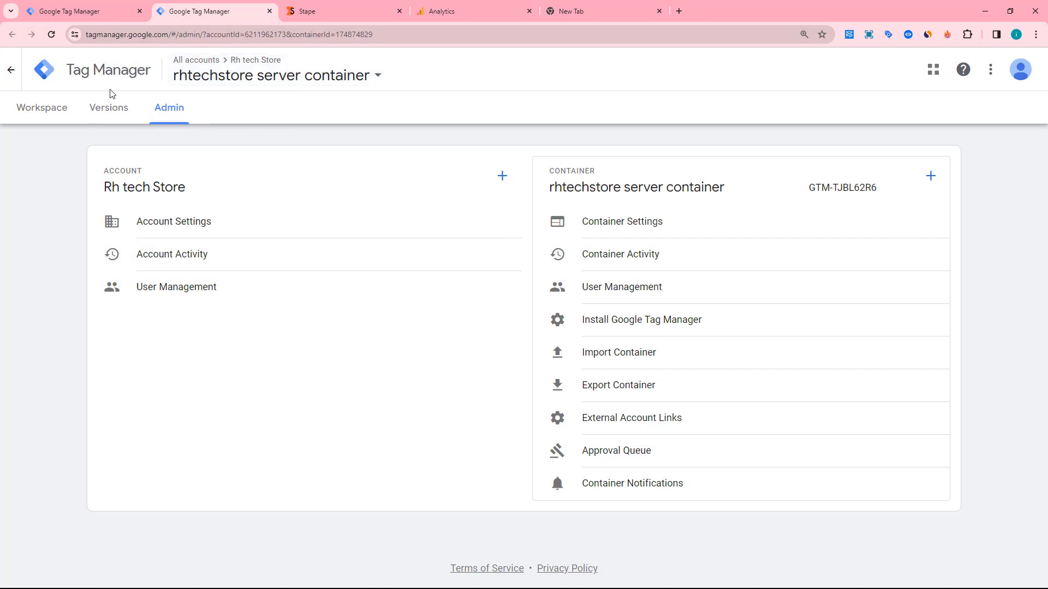
pyautogui.click(57, 113)
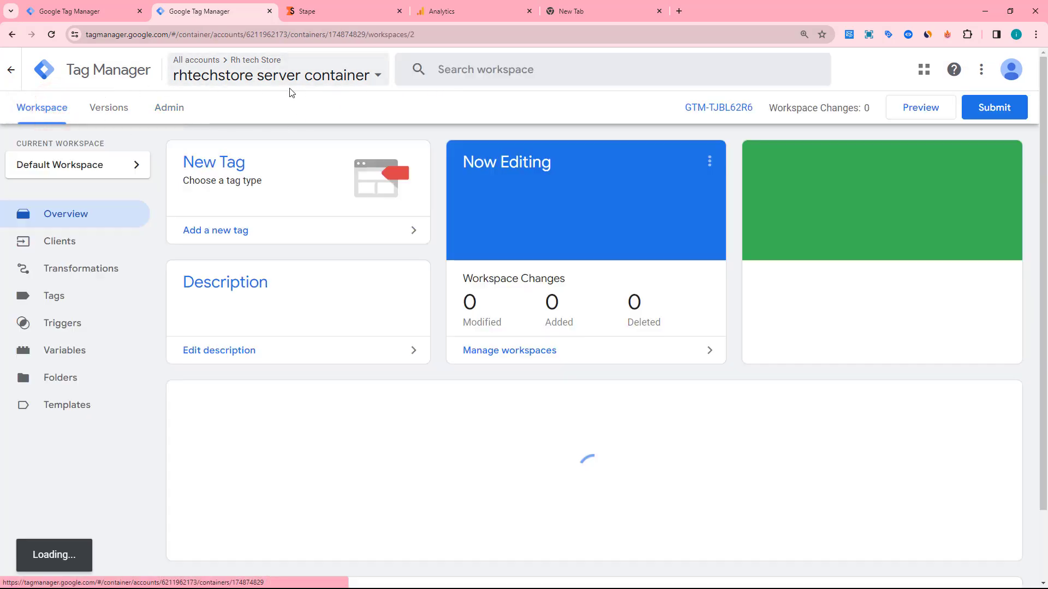
# Return to the rhtechstore.myshopify.com container's tab, close the container list, and open that container's workspace
pyautogui.click(103, 11)
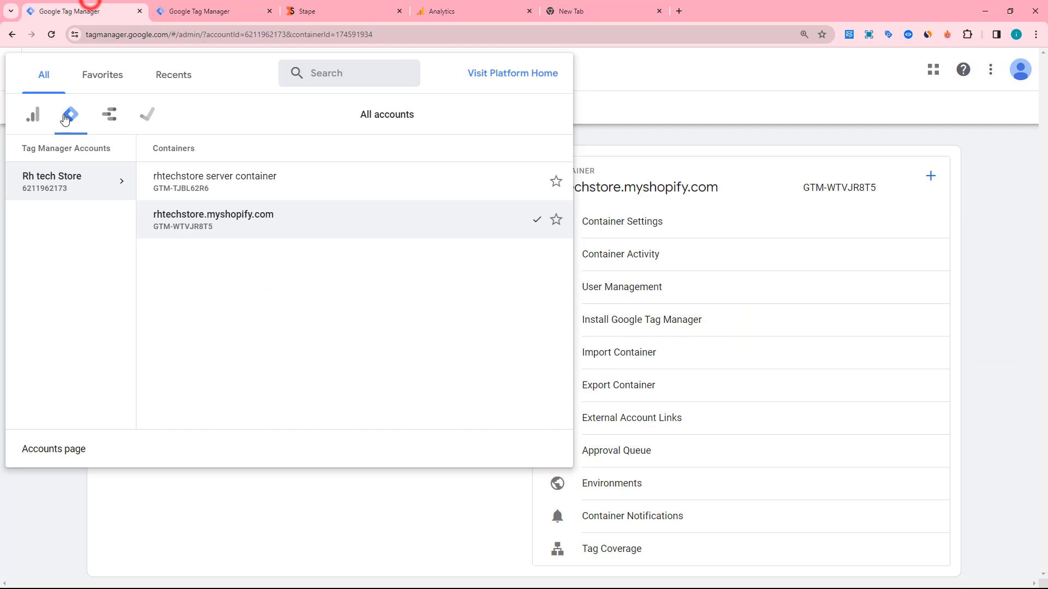
pyautogui.click(605, 85)
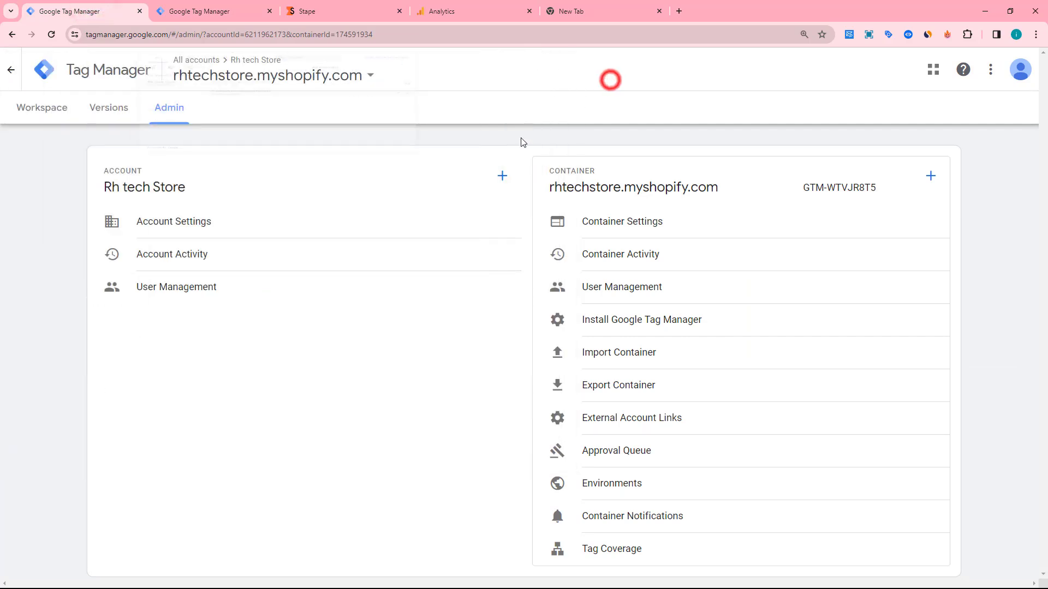
pyautogui.click(186, 11)
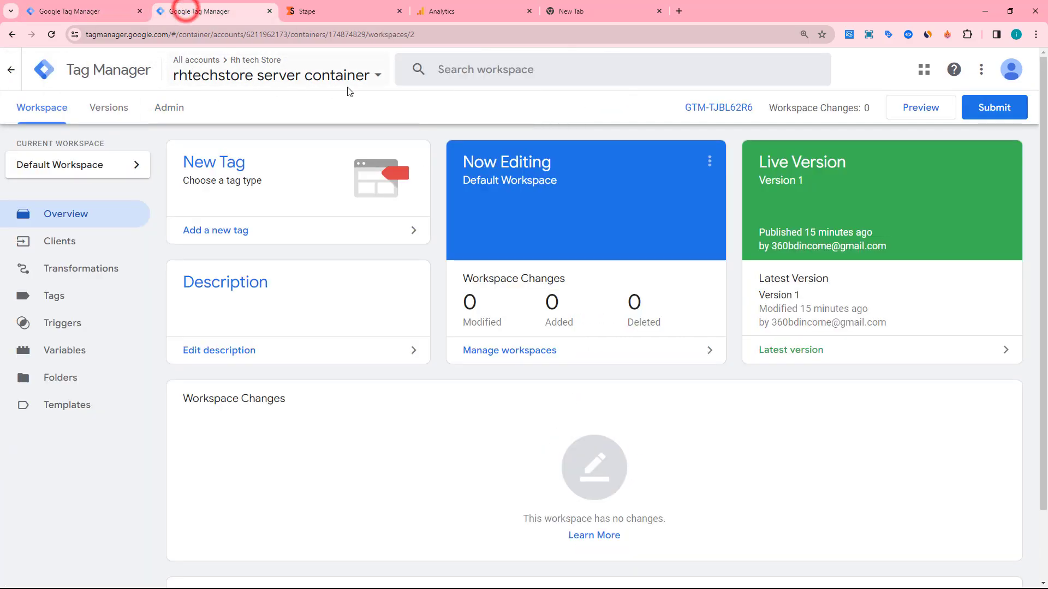
pyautogui.click(49, 11)
pyautogui.click(44, 108)
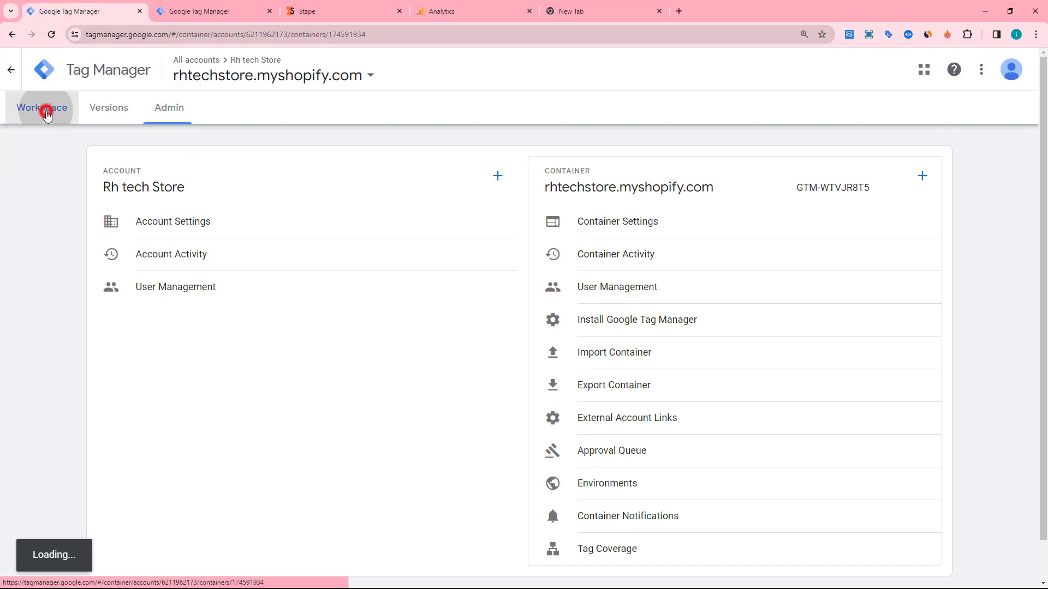
# Switch to Google Analytics and copy the rh tech store web stream's measurement ID
pyautogui.click(441, 11)
pyautogui.click(943, 136)
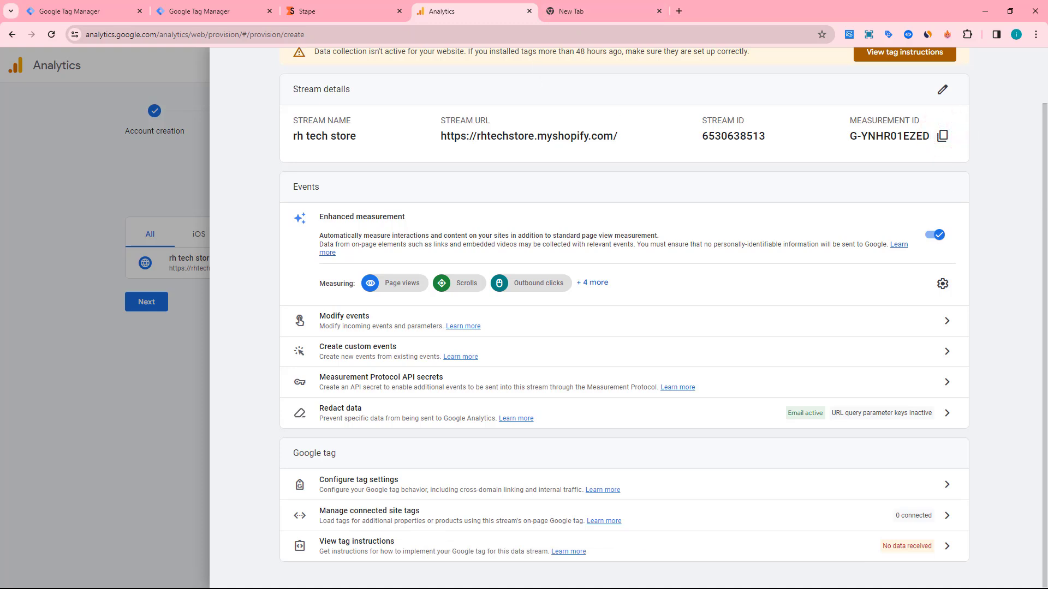
# Switch back to Google Tag Manager's rhtechstore.myshopify.com web container and start a new user-defined variable of type Constant
pyautogui.click(200, 11)
pyautogui.click(60, 11)
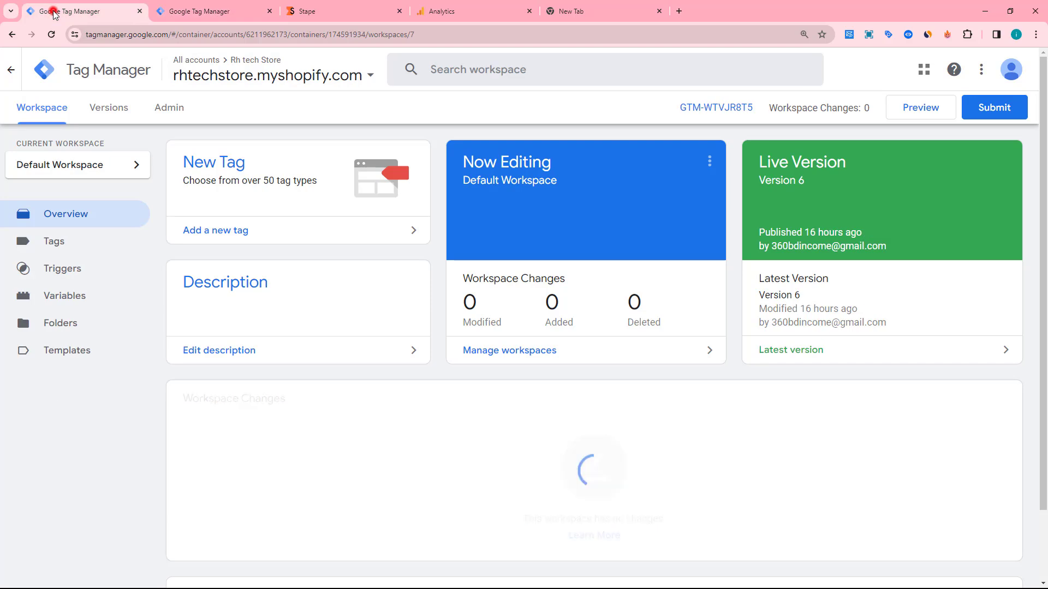
pyautogui.click(82, 298)
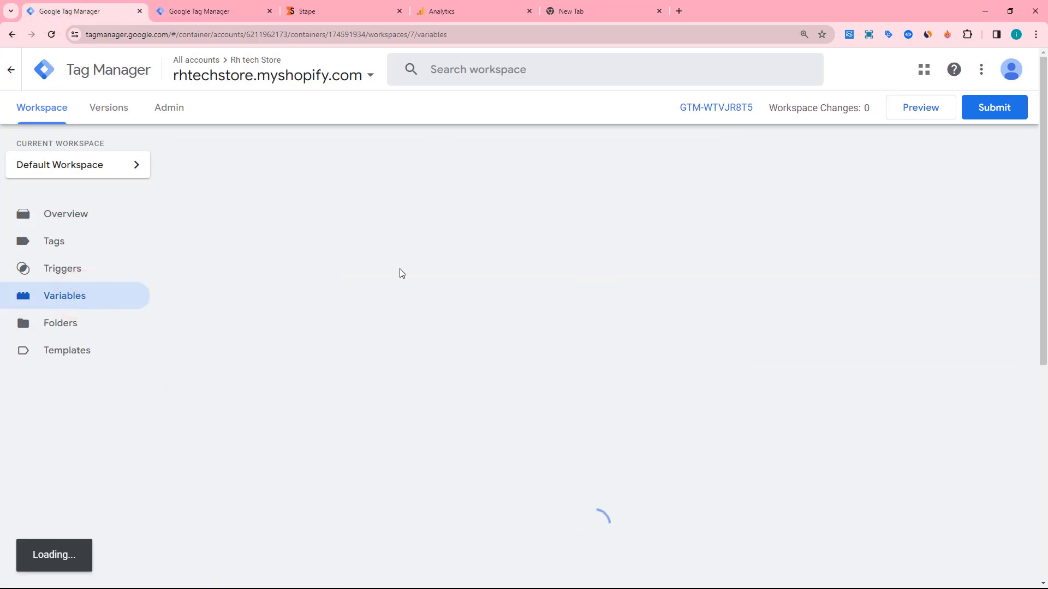
pyautogui.scroll(-5, 353, 367)
pyautogui.scroll(-2, 352, 366)
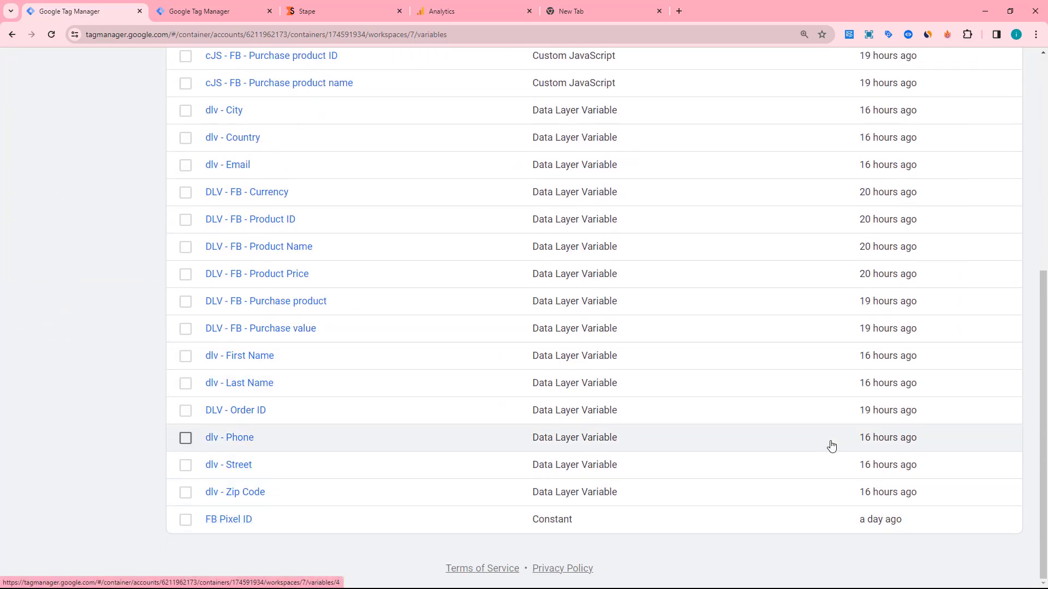
pyautogui.scroll(7, 827, 443)
pyautogui.click(992, 380)
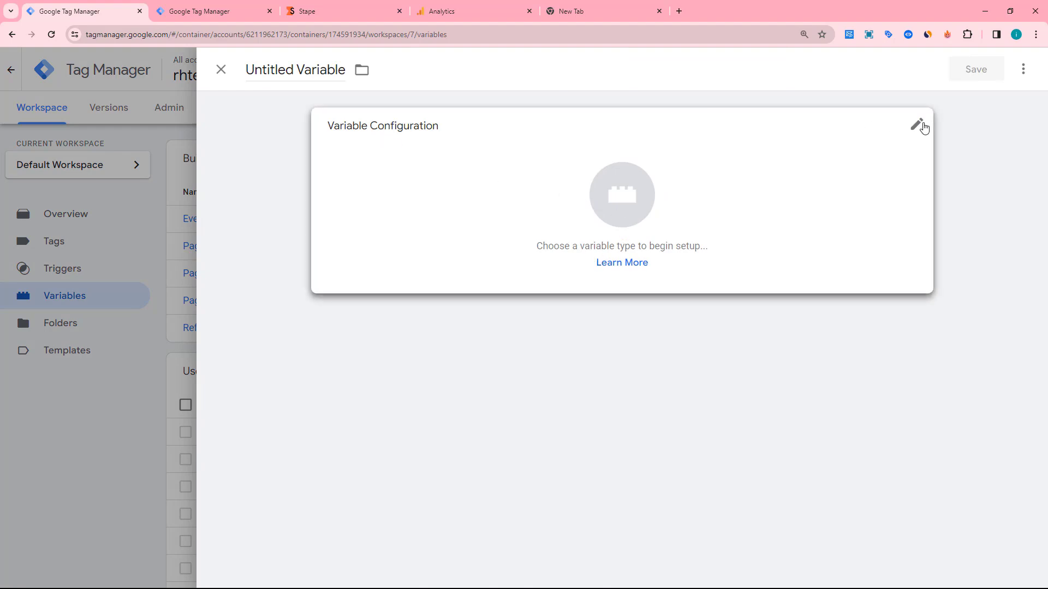
pyautogui.click(916, 126)
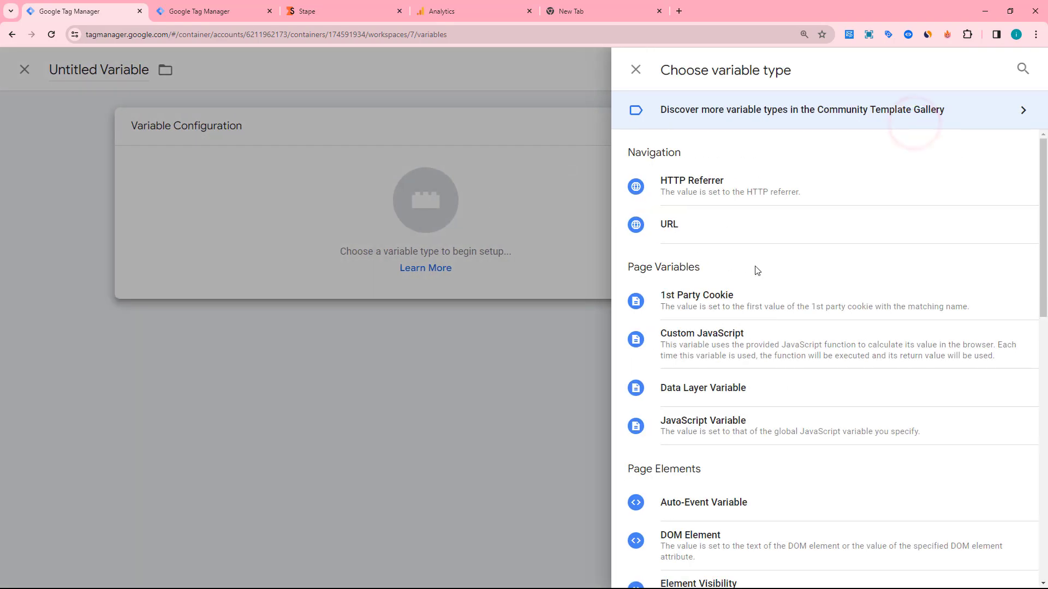
pyautogui.scroll(-7, 767, 315)
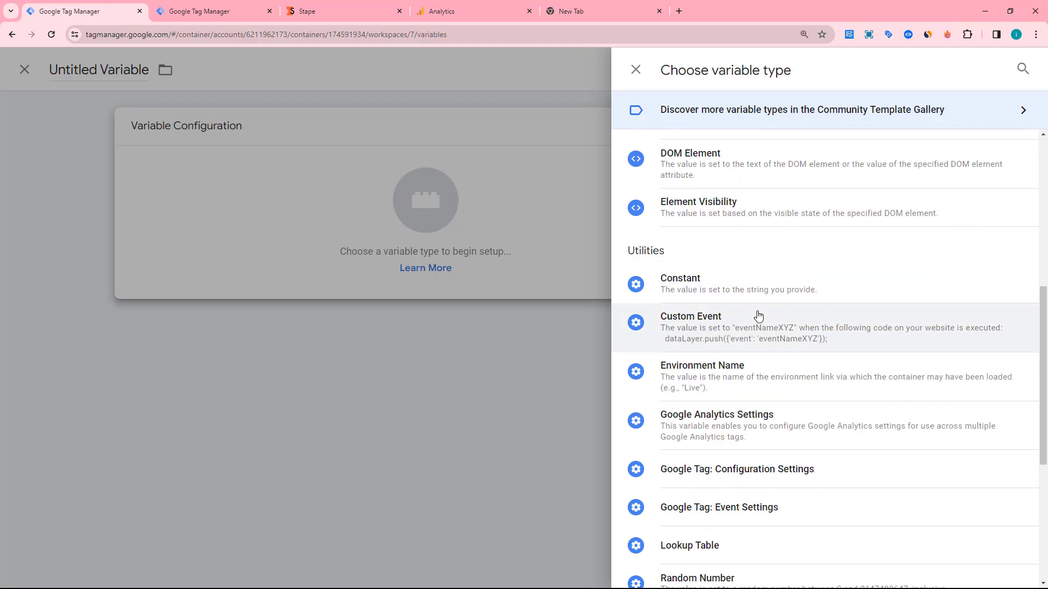
pyautogui.click(721, 280)
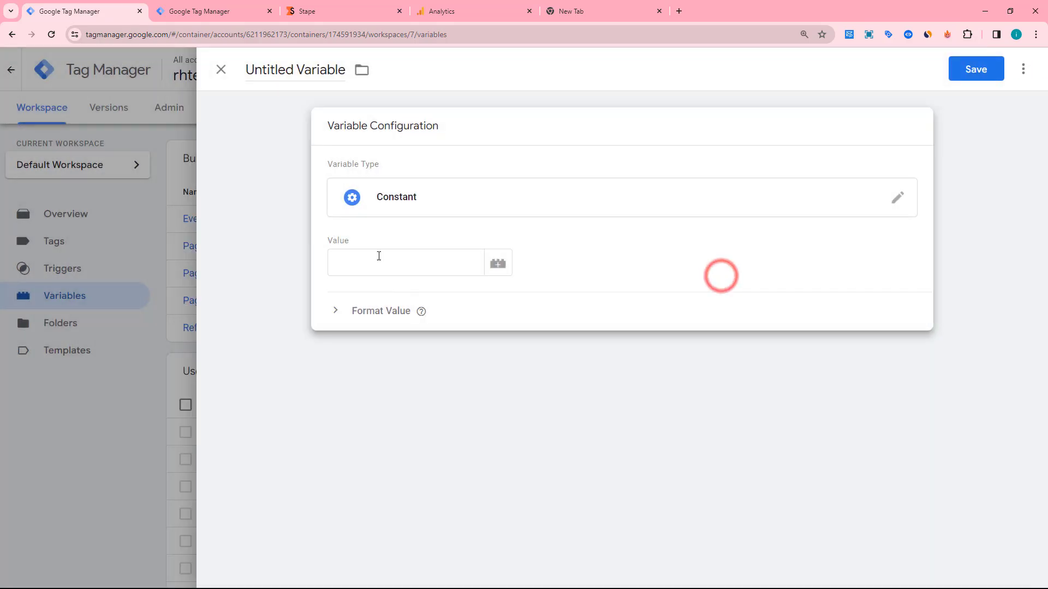
# Paste G-YNHR01EZED as the constant's value, name the variable "Measurement ID - G-YNHR01EZED" and save it
pyautogui.click(355, 263)
pyautogui.rightClick(355, 264)
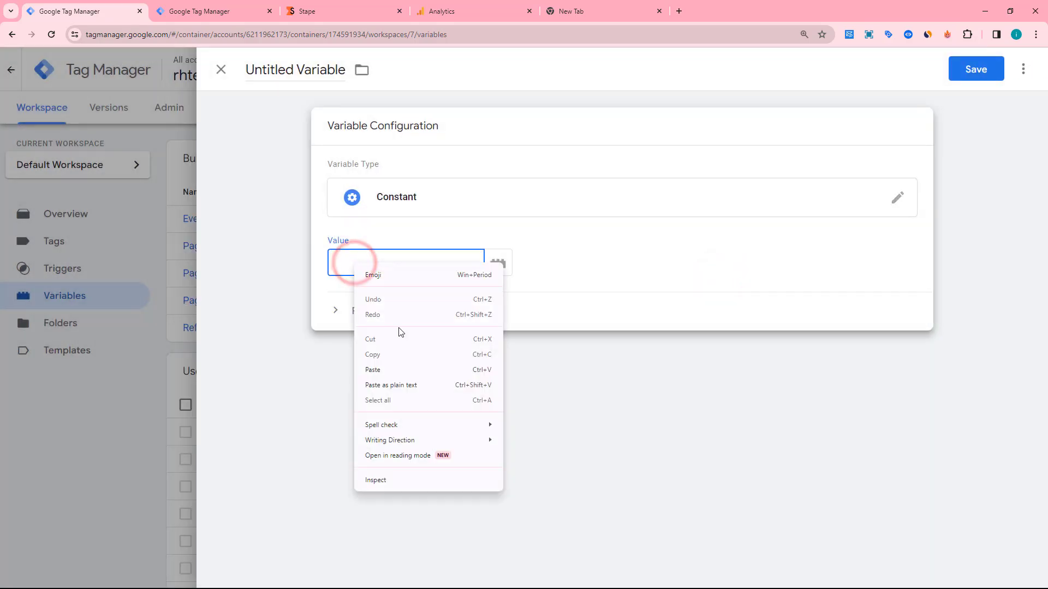
pyautogui.click(388, 369)
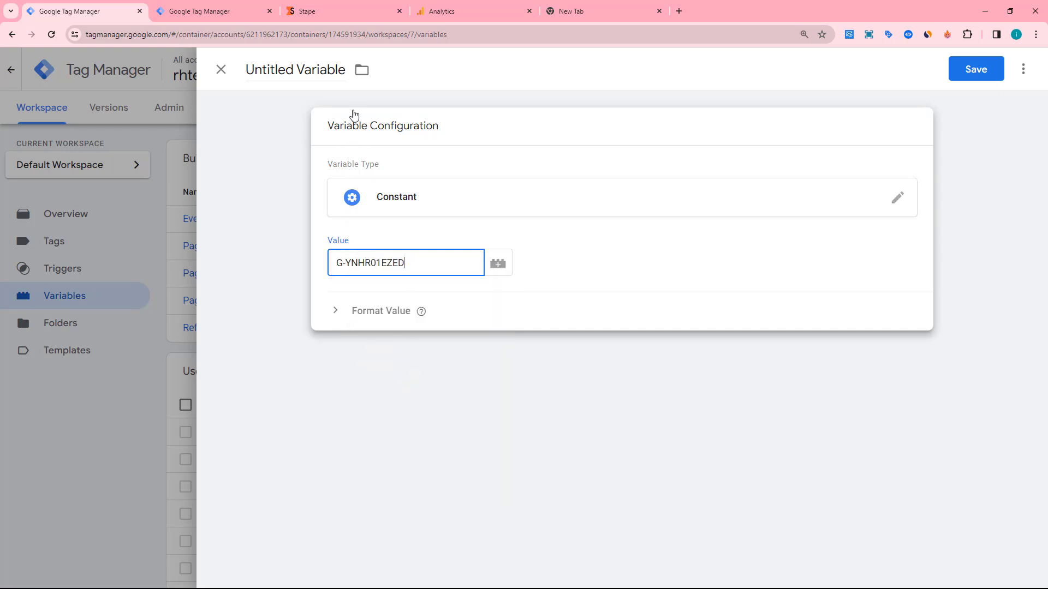
pyautogui.click(289, 70)
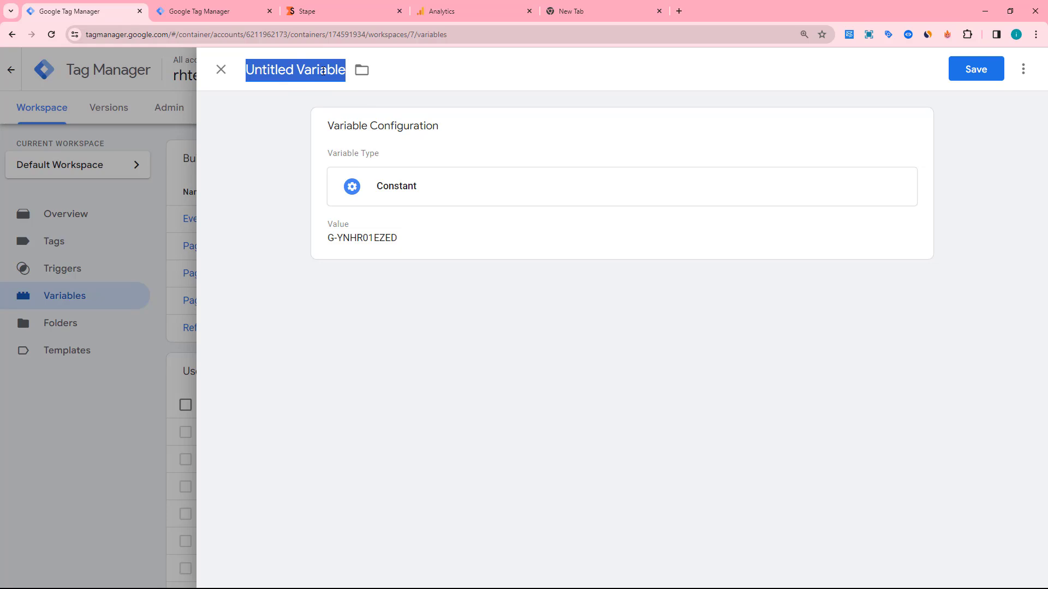
pyautogui.write('Measurement ID -')
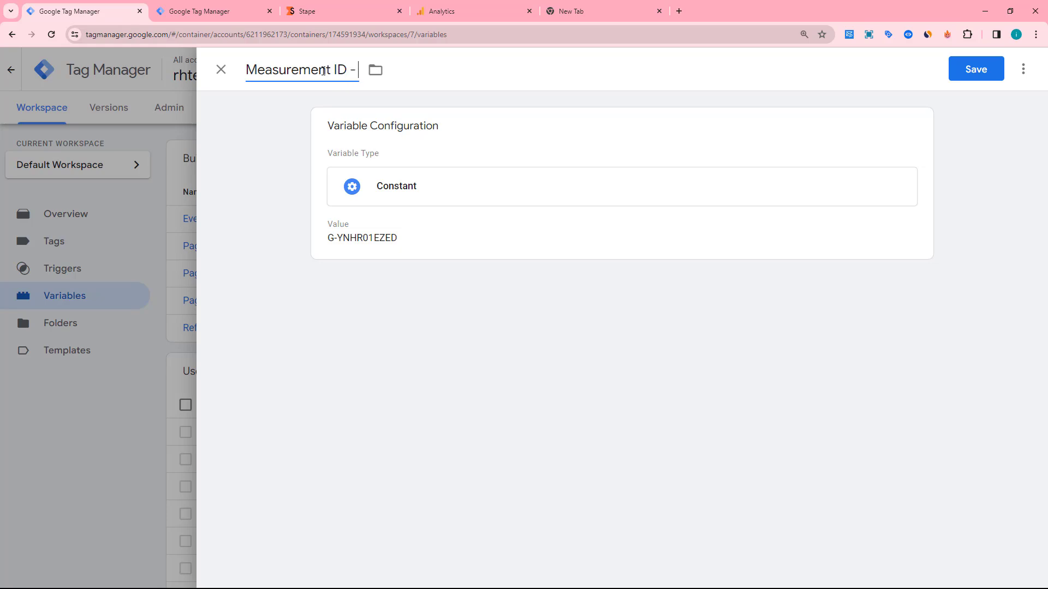
pyautogui.hotkey('ctrl', 'v')
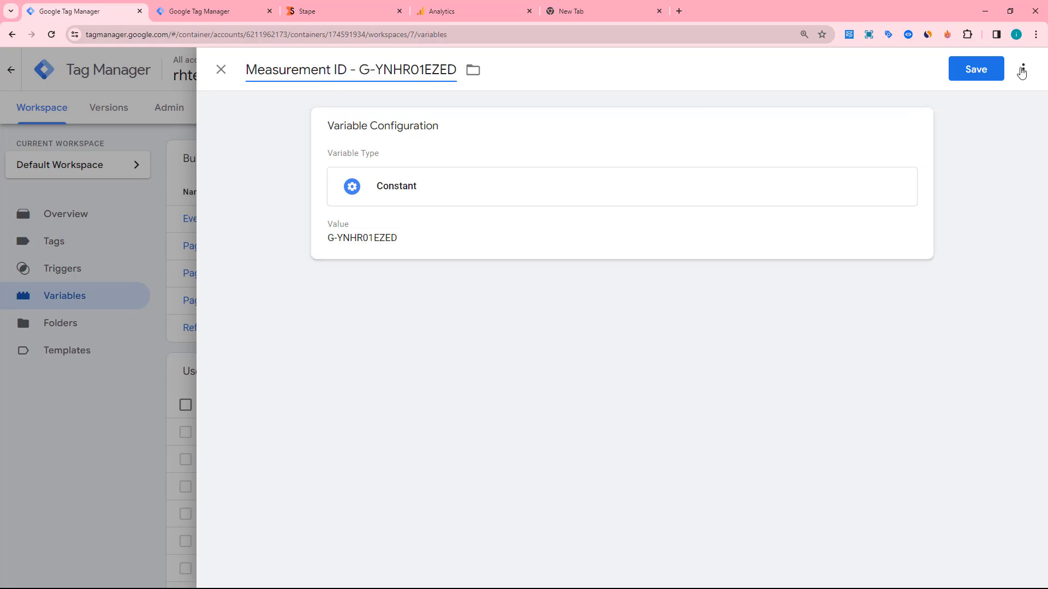
pyautogui.click(974, 66)
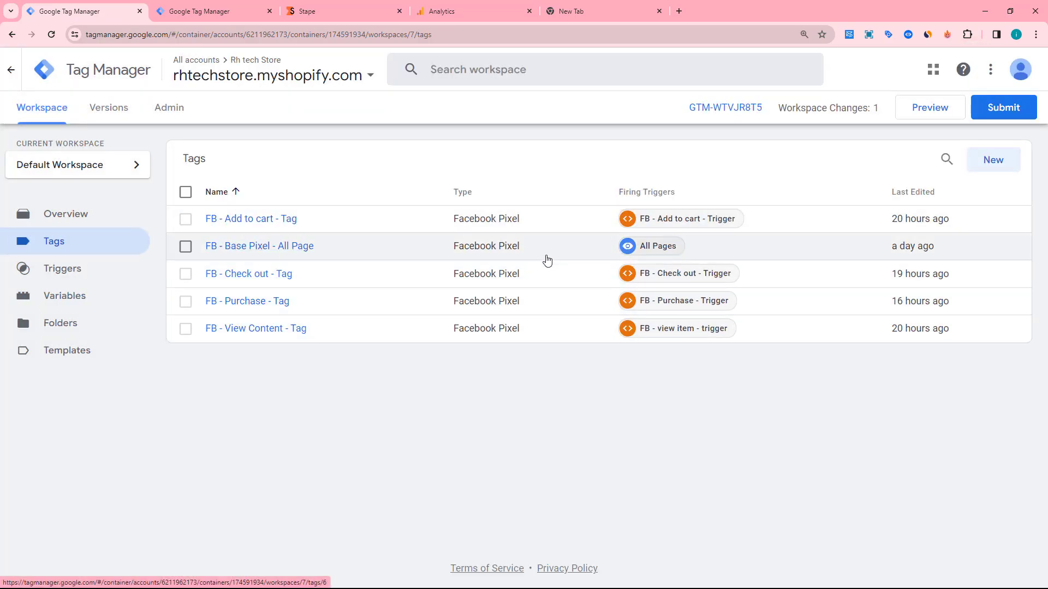
# Create a new tag of type Google Tag and use the "Measurement ID - G-YNHR01EZED" variable as its tag ID
pyautogui.click(993, 160)
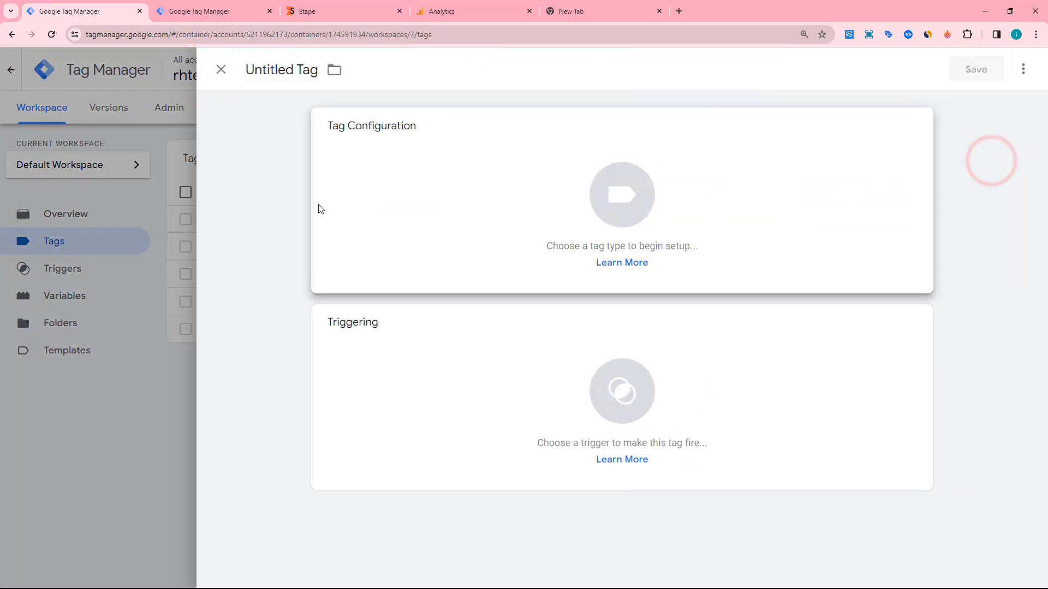
pyautogui.click(916, 124)
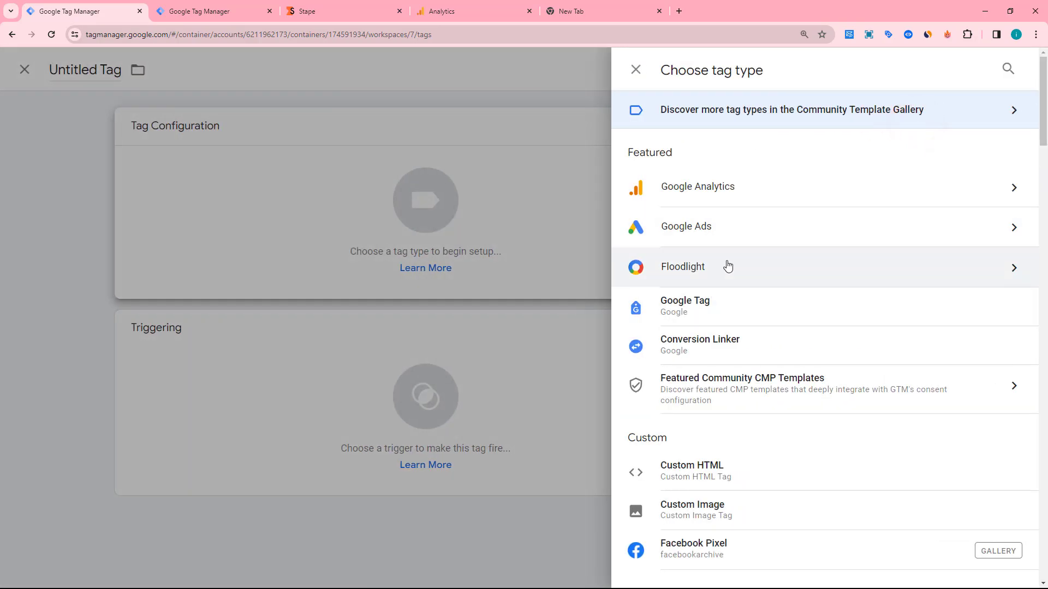
pyautogui.click(709, 303)
pyautogui.click(337, 262)
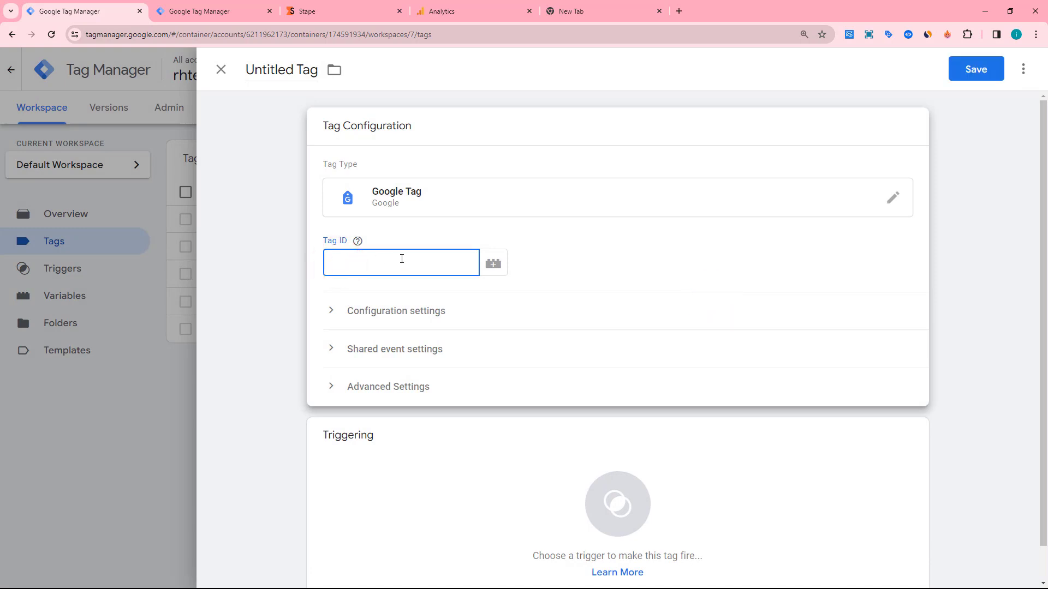
pyautogui.click(351, 261)
pyautogui.click(482, 263)
pyautogui.scroll(-3, 362, 306)
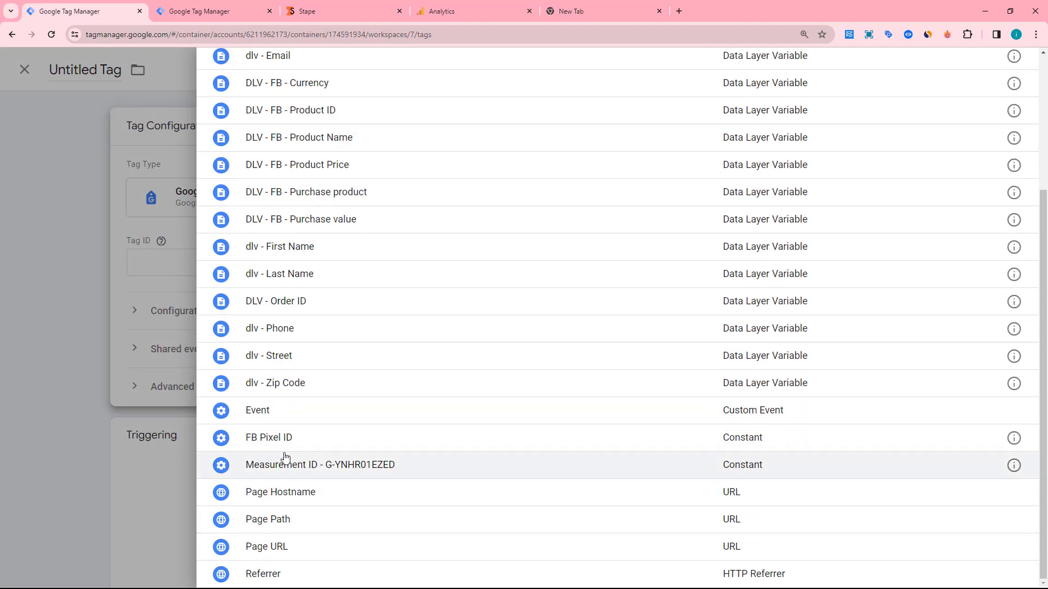
pyautogui.click(331, 471)
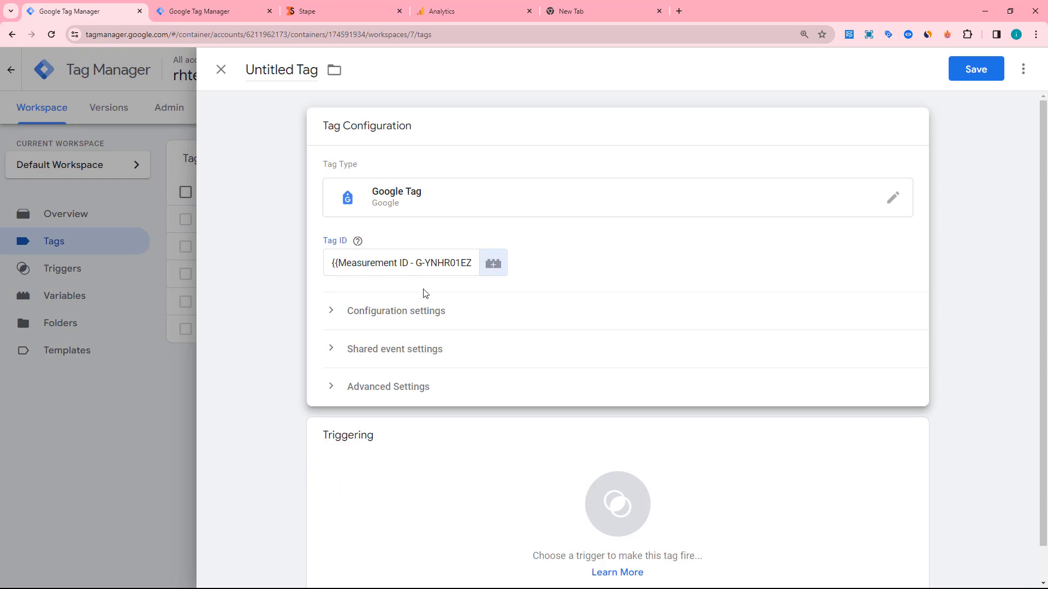
# Add two configuration parameter rows to the Google Tag and set the first parameter to server_container_url
pyautogui.scroll(-1, 426, 294)
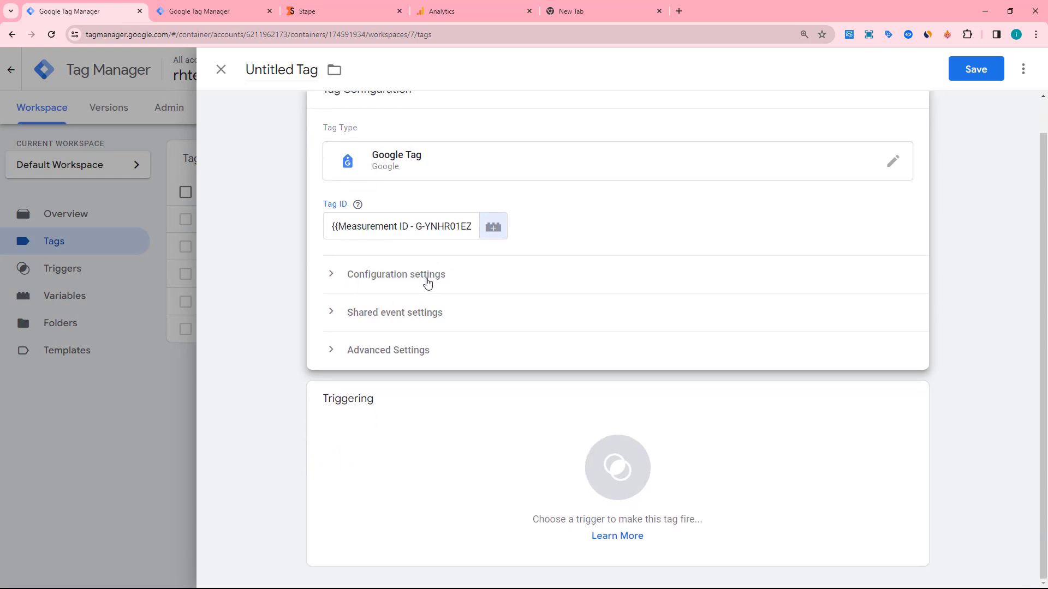
pyautogui.click(334, 274)
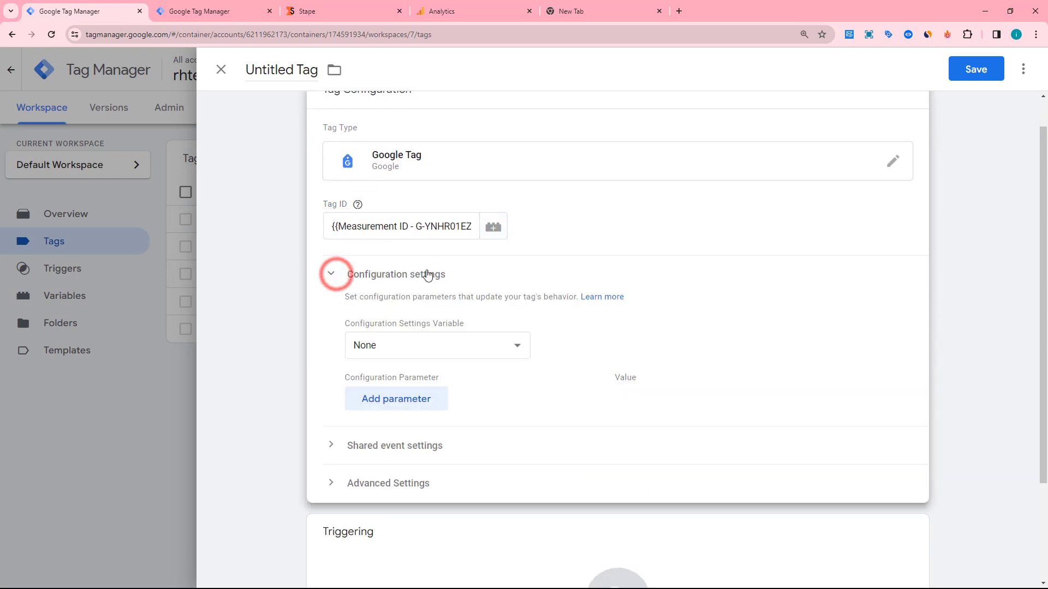
pyautogui.scroll(-4, 429, 274)
pyautogui.click(405, 269)
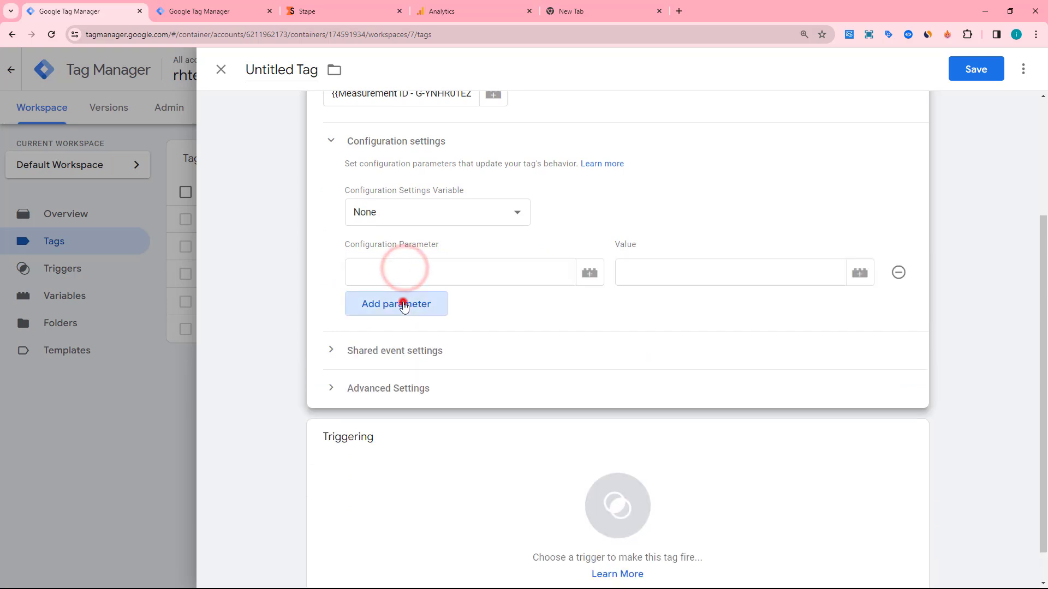
pyautogui.click(404, 301)
pyautogui.click(369, 272)
pyautogui.write('ser')
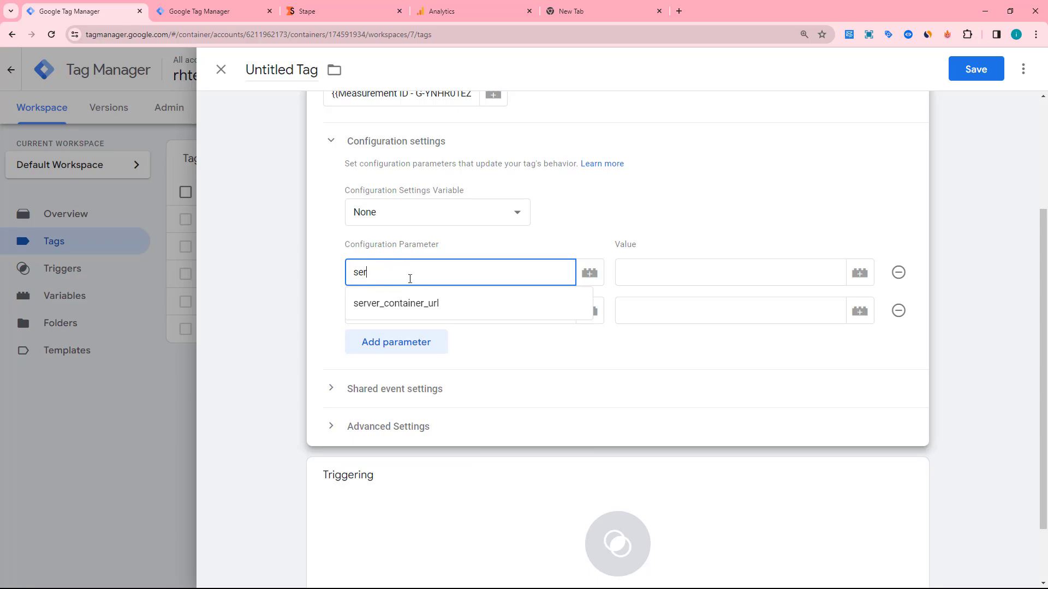
pyautogui.click(417, 304)
pyautogui.click(649, 276)
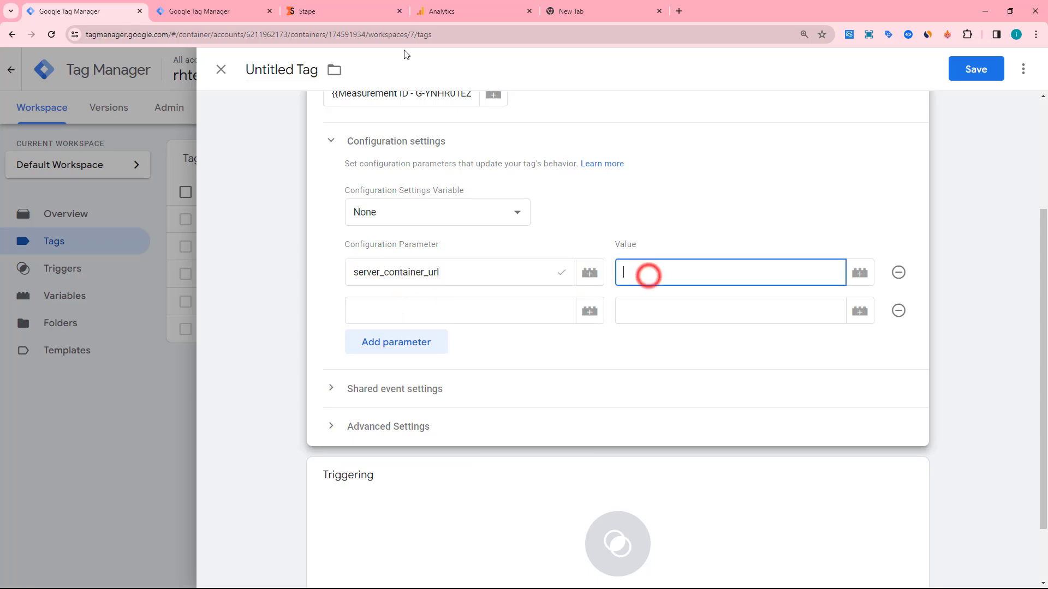
pyautogui.click(346, 11)
pyautogui.scroll(-7, 301, 341)
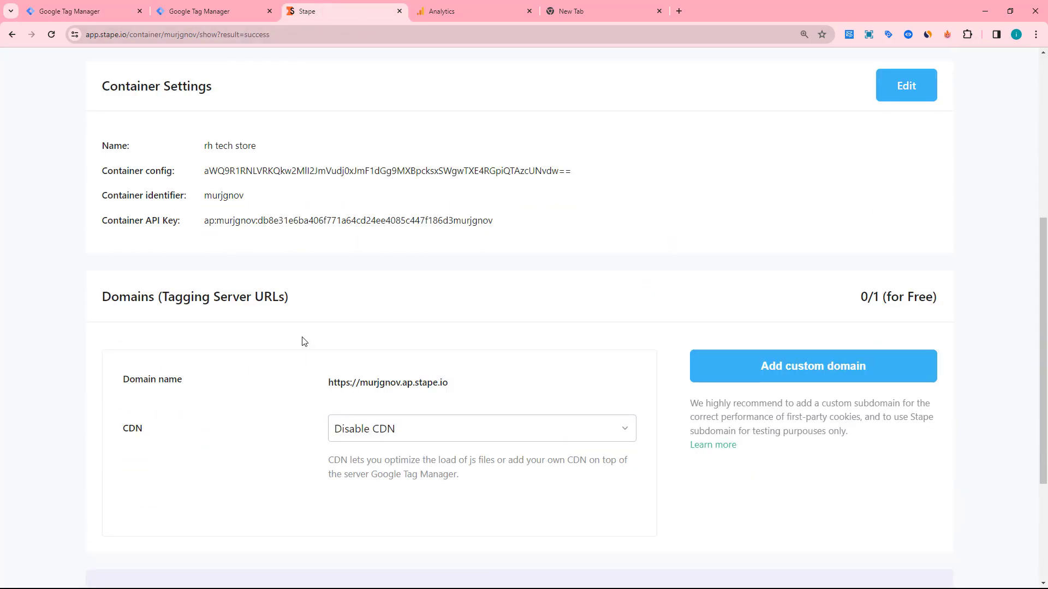
pyautogui.scroll(-2, 304, 341)
pyautogui.click(454, 274)
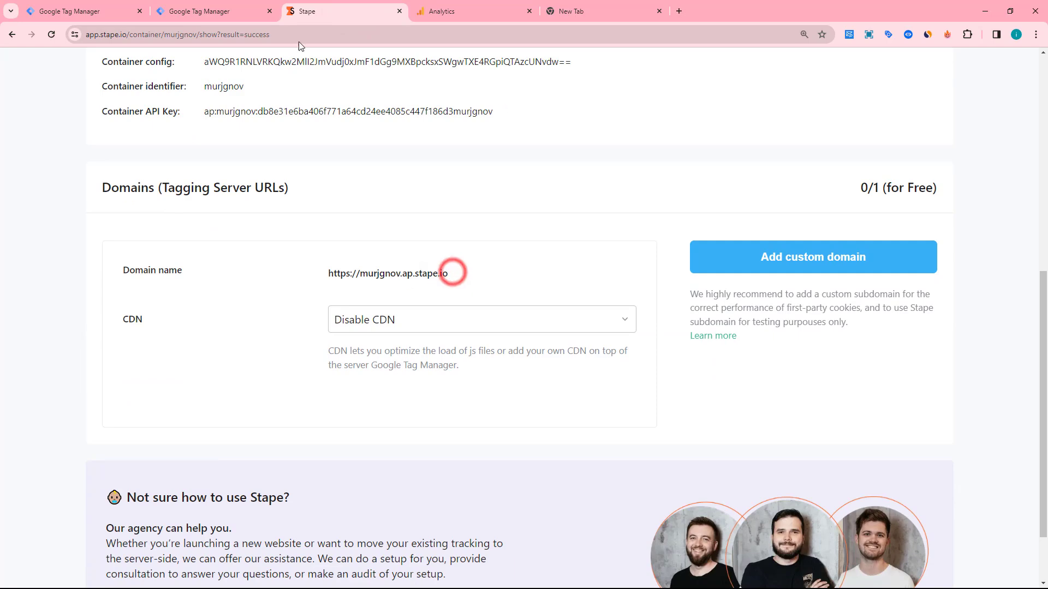
pyautogui.hotkey('ctrl', 'shift', 'Tab')
pyautogui.click(99, 5)
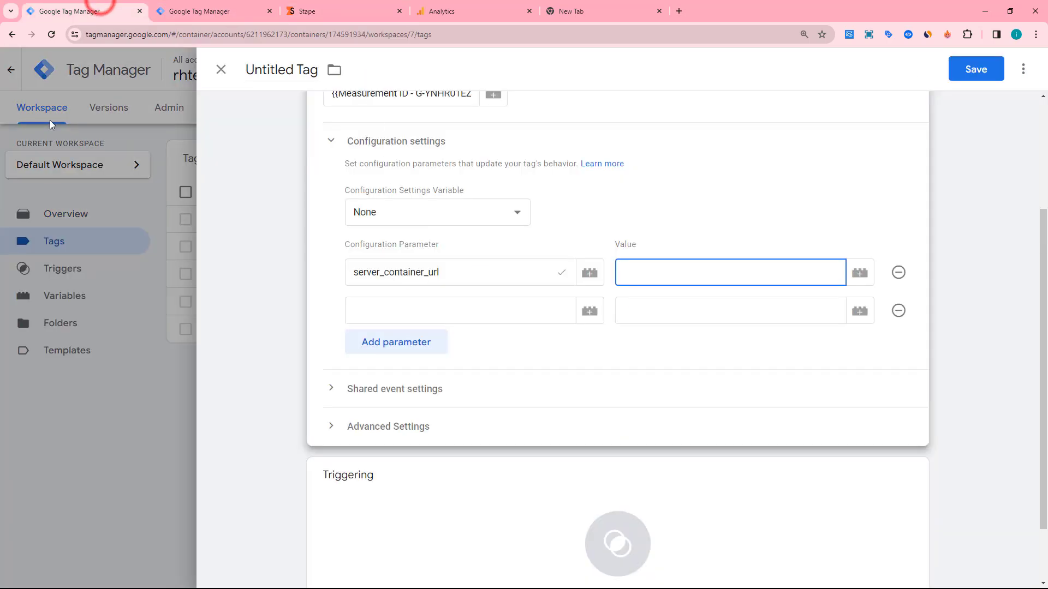
pyautogui.rightClick(670, 272)
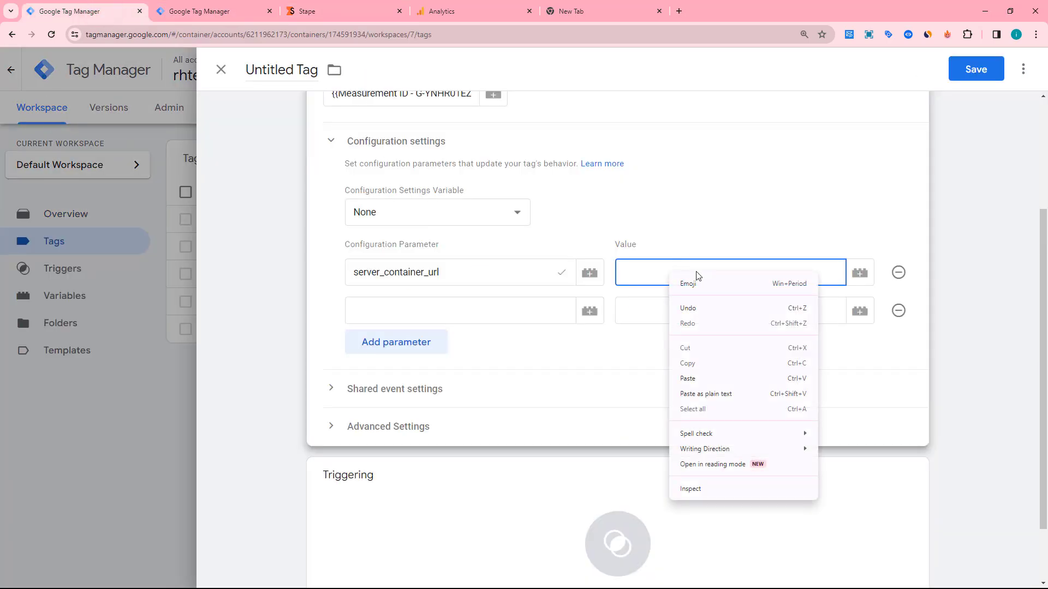
pyautogui.click(689, 379)
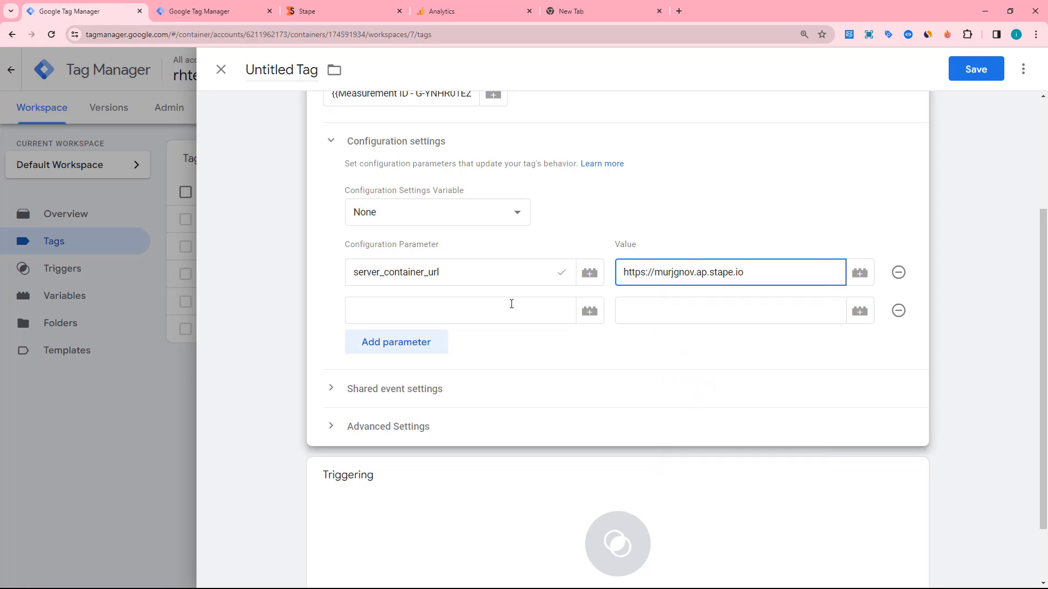
# Set the second configuration parameter to send_page_view with the value true
pyautogui.click(398, 306)
pyautogui.write('se')
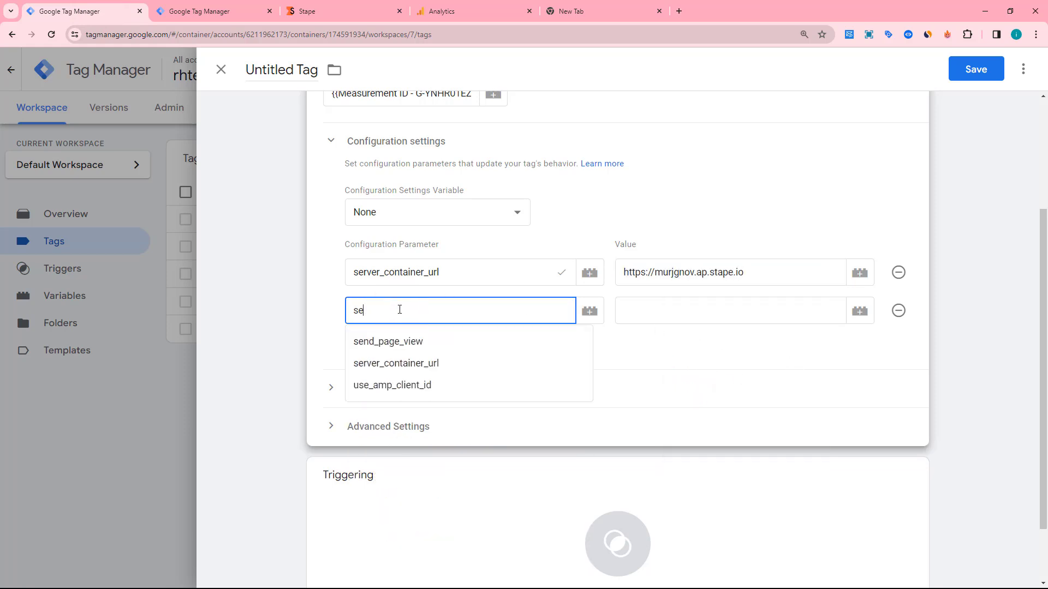
pyautogui.write('nf')
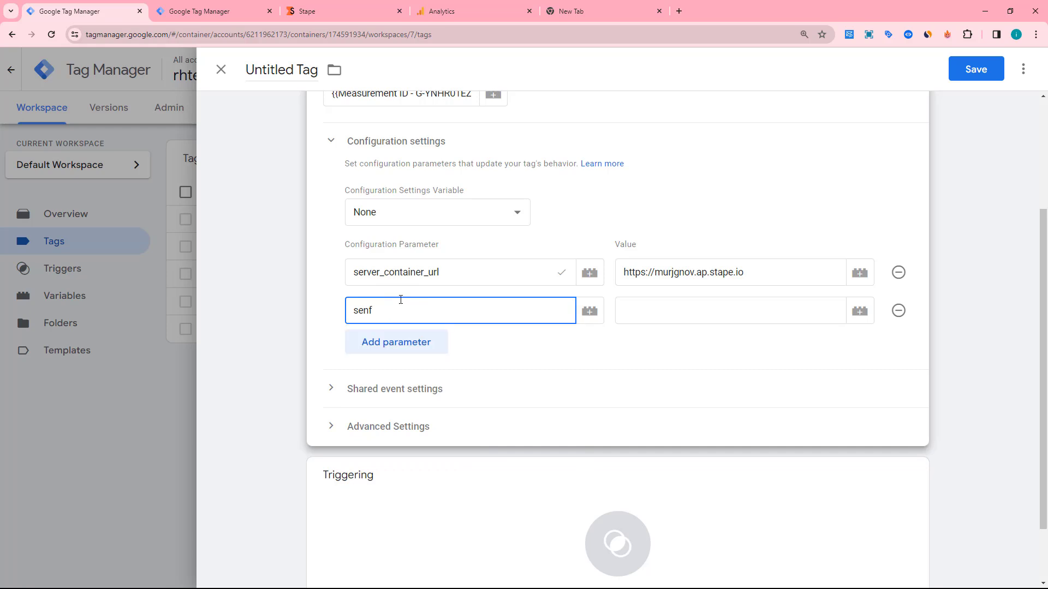
pyautogui.press('BackSpace')
pyautogui.click(433, 340)
pyautogui.click(701, 301)
pyautogui.write('true')
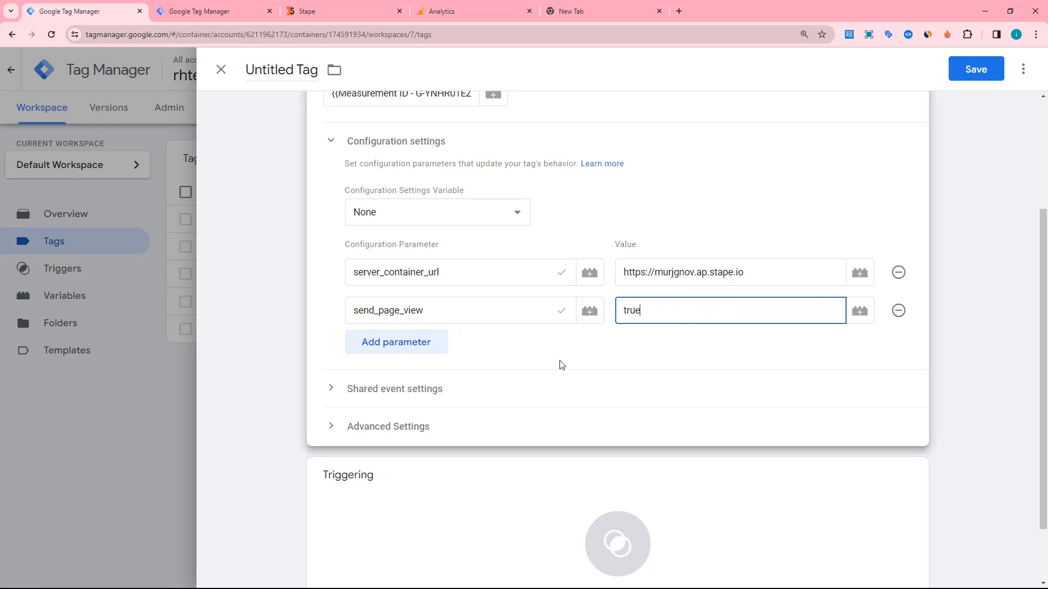
# Add the All Pages page view trigger as the Google Tag's firing trigger
pyautogui.scroll(-2, 561, 365)
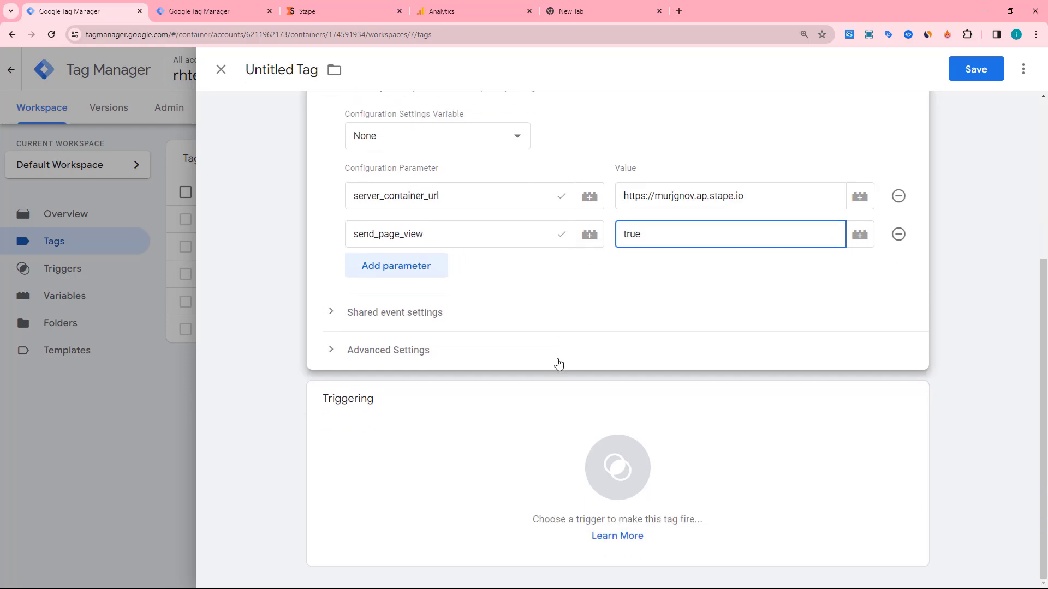
pyautogui.click(895, 402)
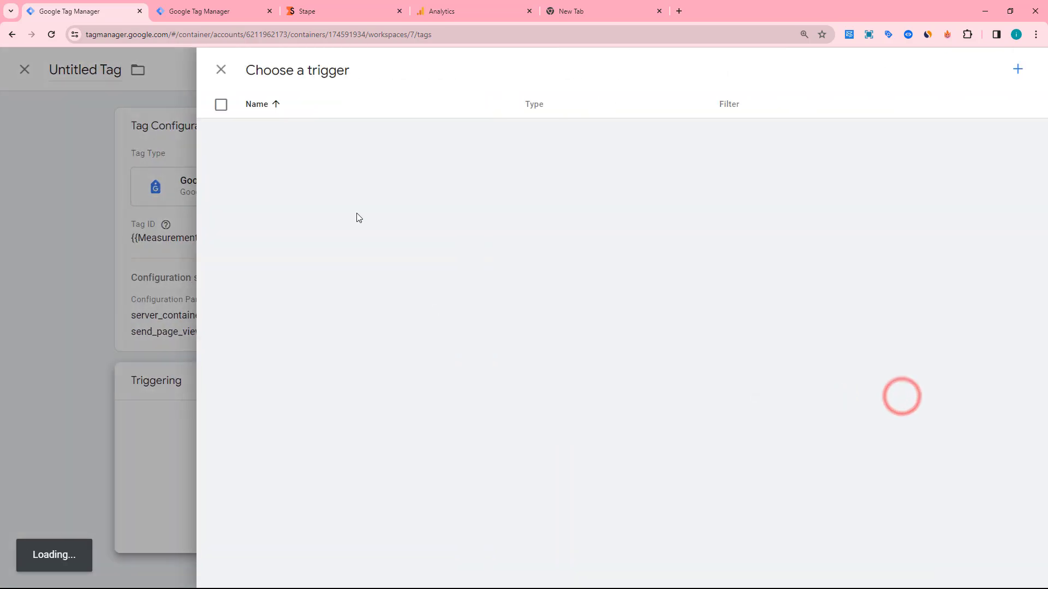
pyautogui.click(232, 136)
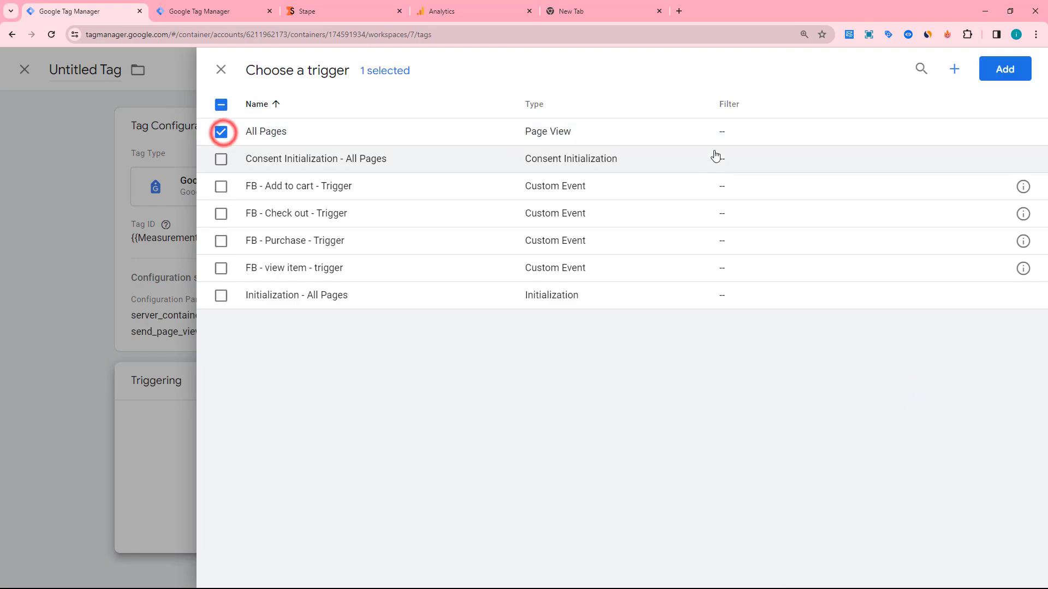
pyautogui.click(990, 73)
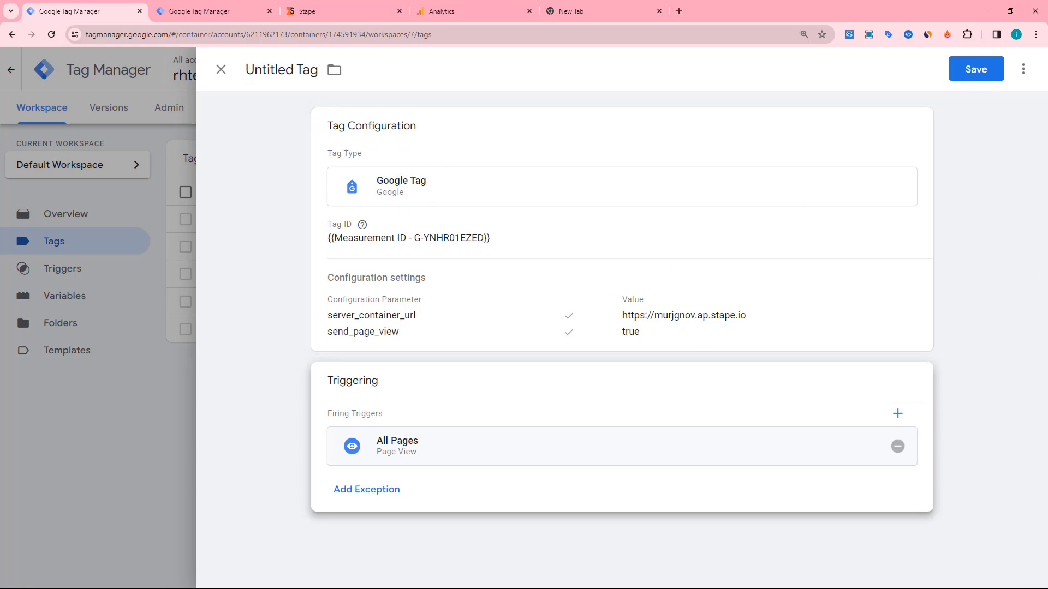
# Name the tag GA4 - SS - Config - All Page - Tag and save it
pyautogui.tripleClick(267, 71)
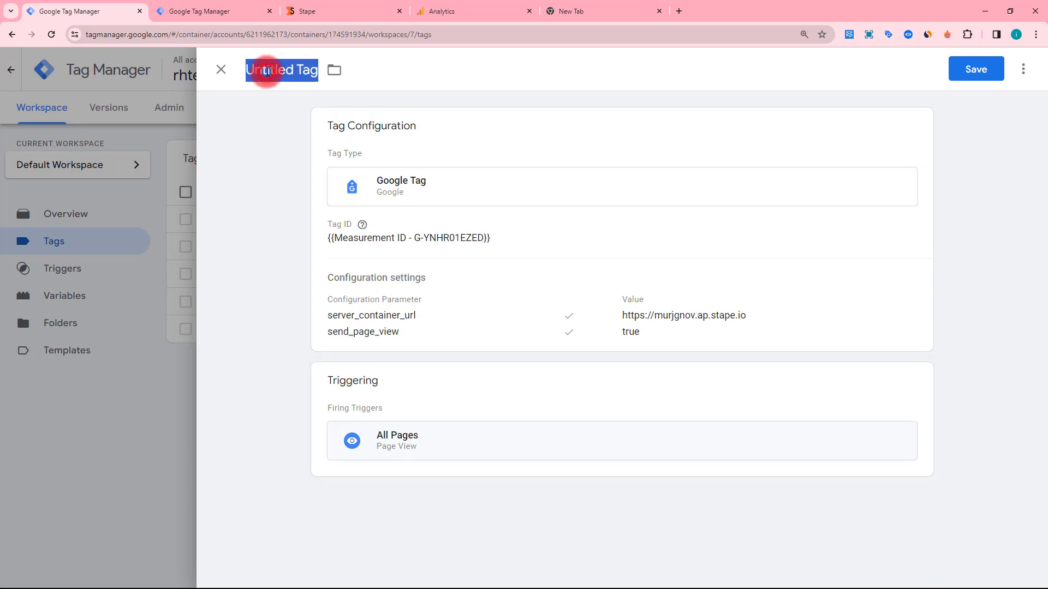
pyautogui.write('GA4 - SS - Conf')
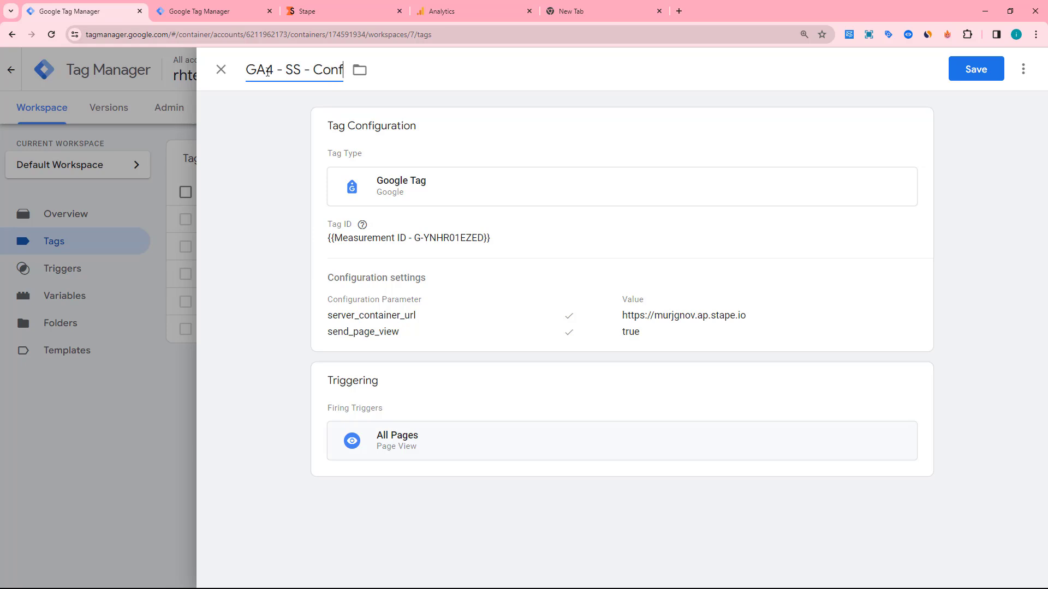
pyautogui.write('g - All P')
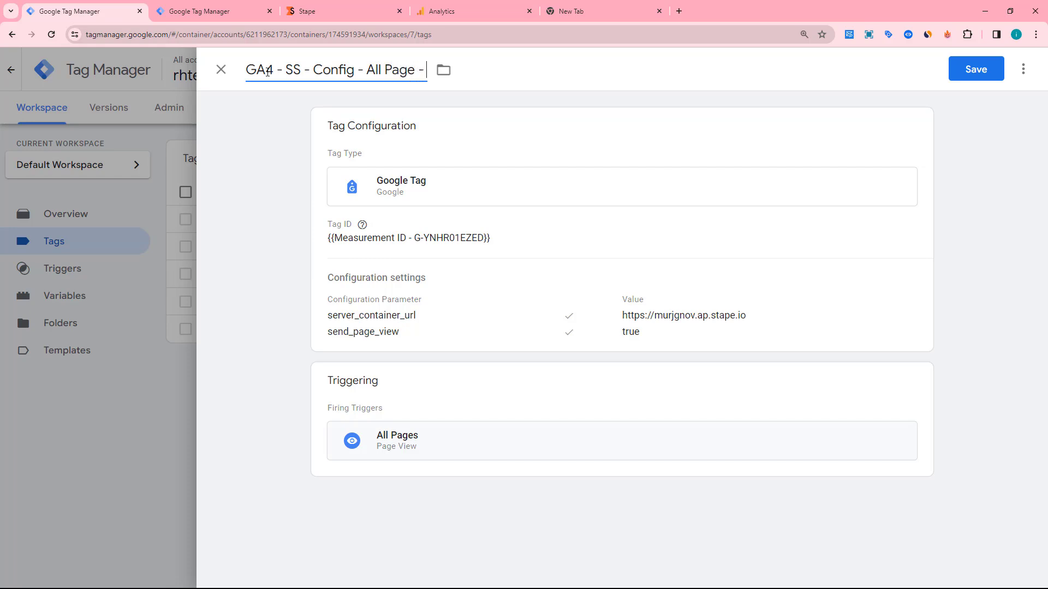
pyautogui.write('ag')
pyautogui.click(998, 69)
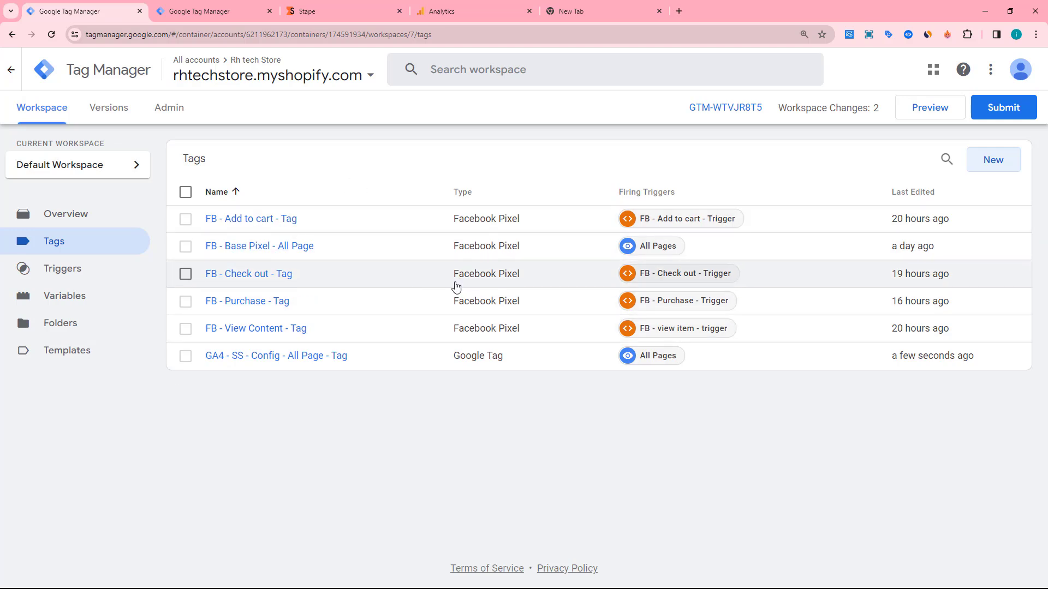
# Start preview mode for the rhtechstore server container and copy its tagging server domain from the Stape container page
pyautogui.click(199, 6)
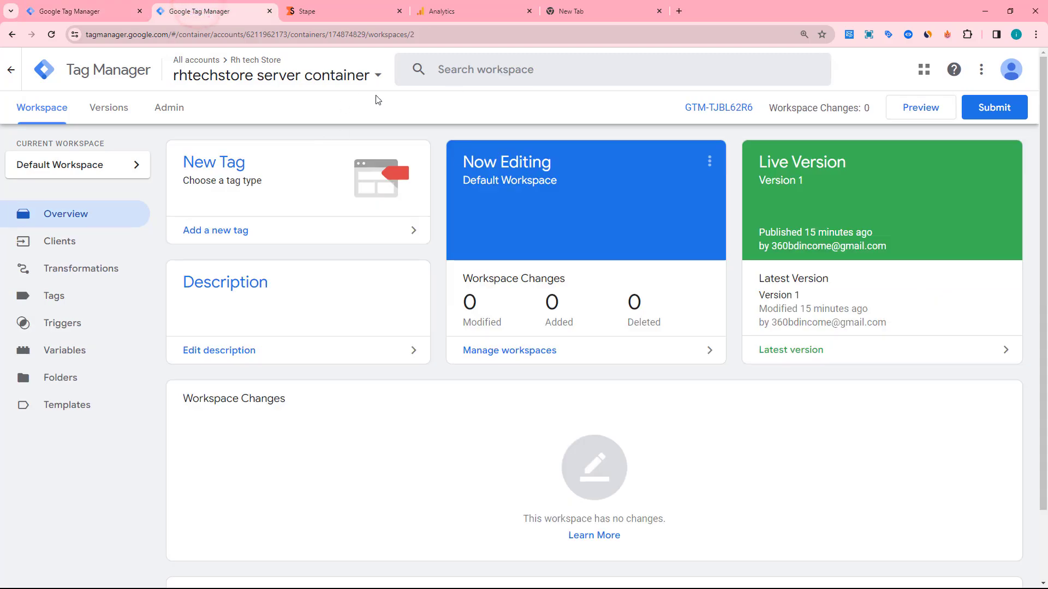
pyautogui.click(902, 116)
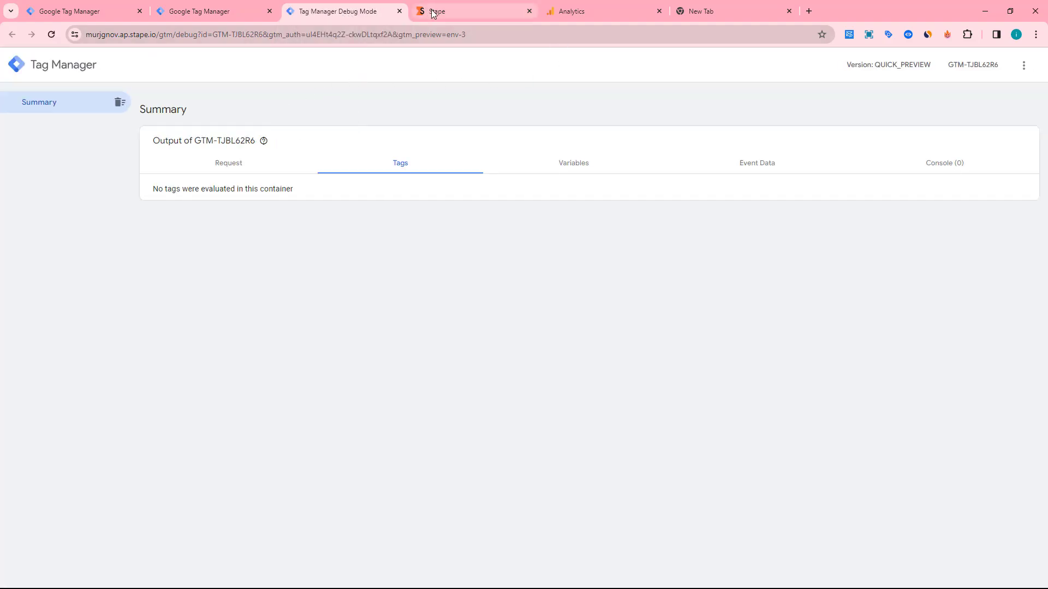
pyautogui.click(466, 18)
pyautogui.scroll(-1, 292, 299)
pyautogui.scroll(2, 342, 318)
pyautogui.click(453, 298)
pyautogui.click(737, 4)
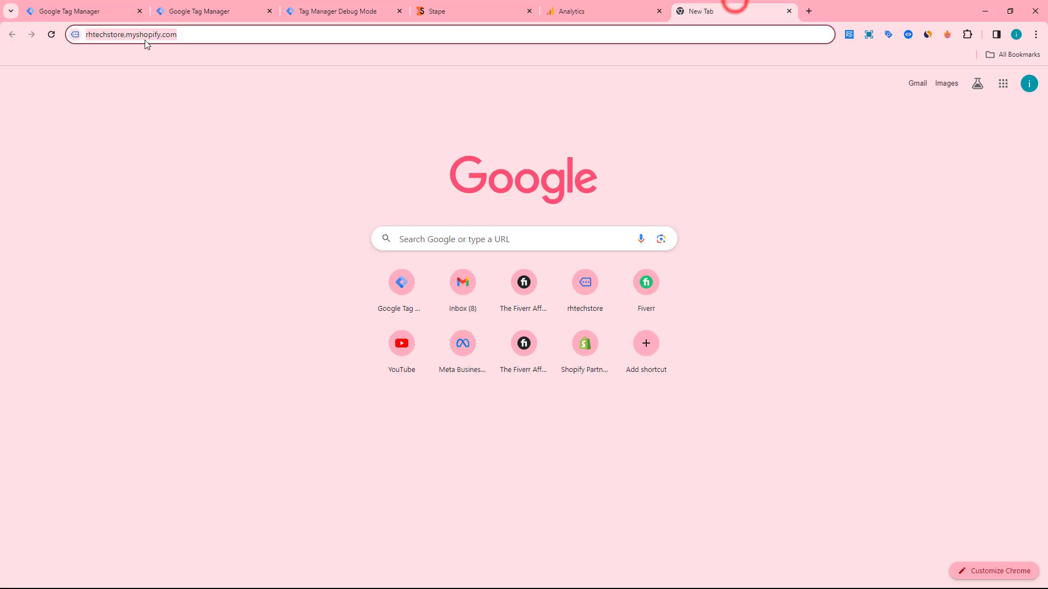
pyautogui.click(188, 39)
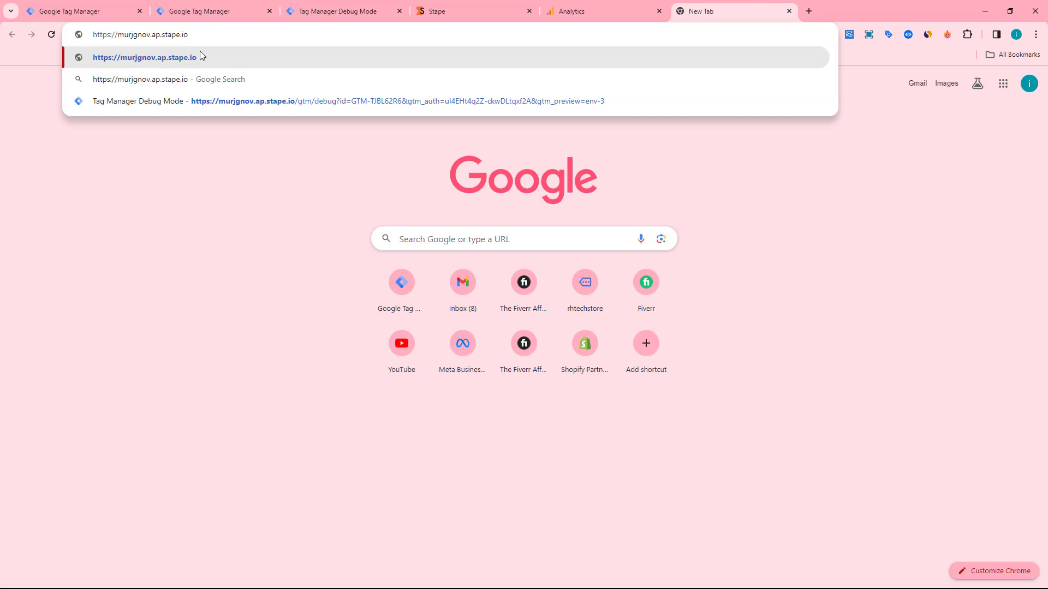
pyautogui.write('/')
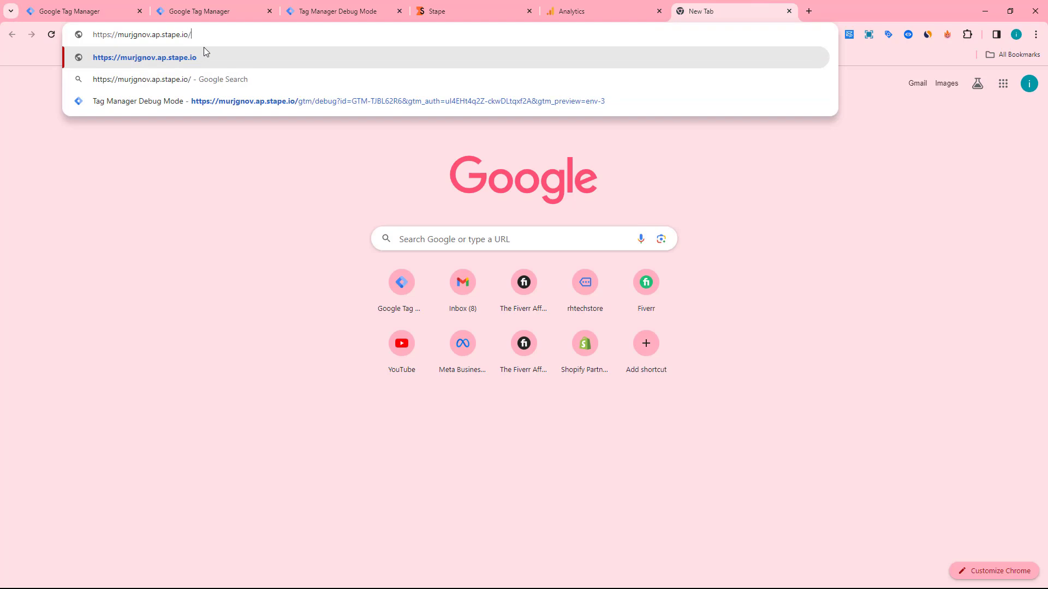
pyautogui.click(194, 34)
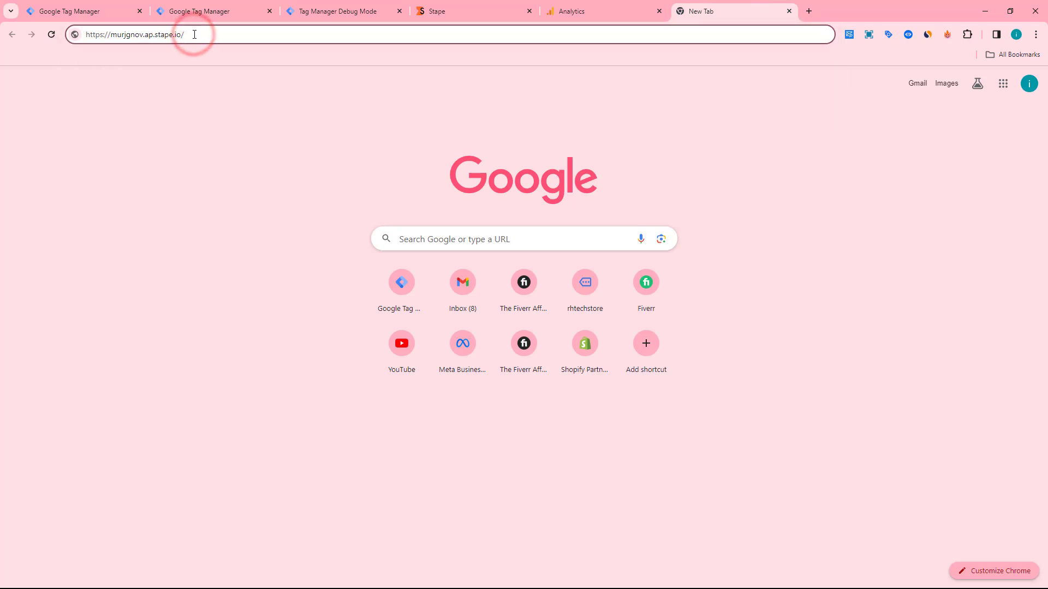
pyautogui.write('?')
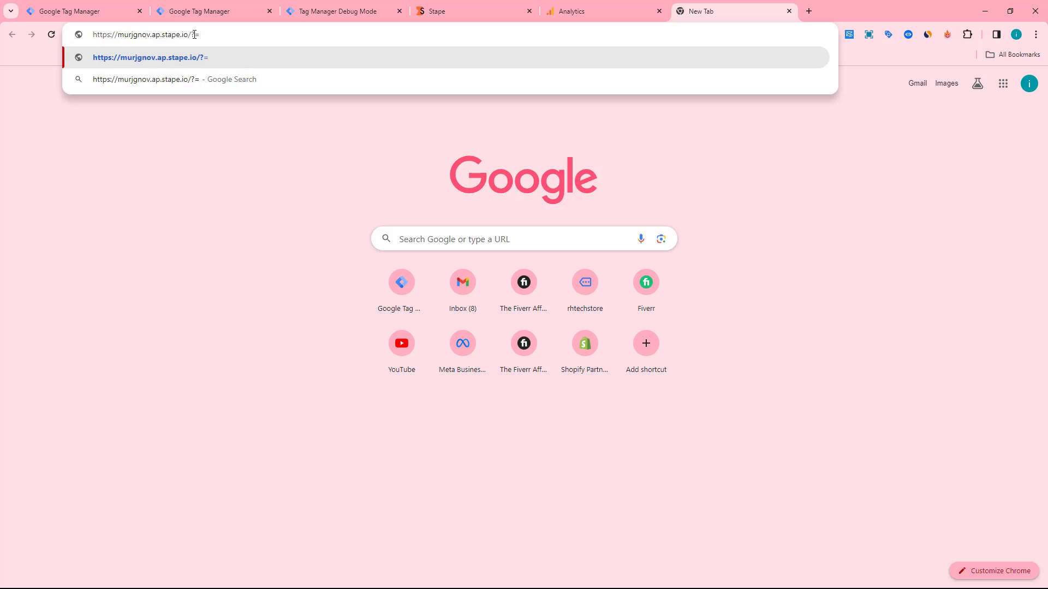
pyautogui.write('=rasel')
pyautogui.click(421, 58)
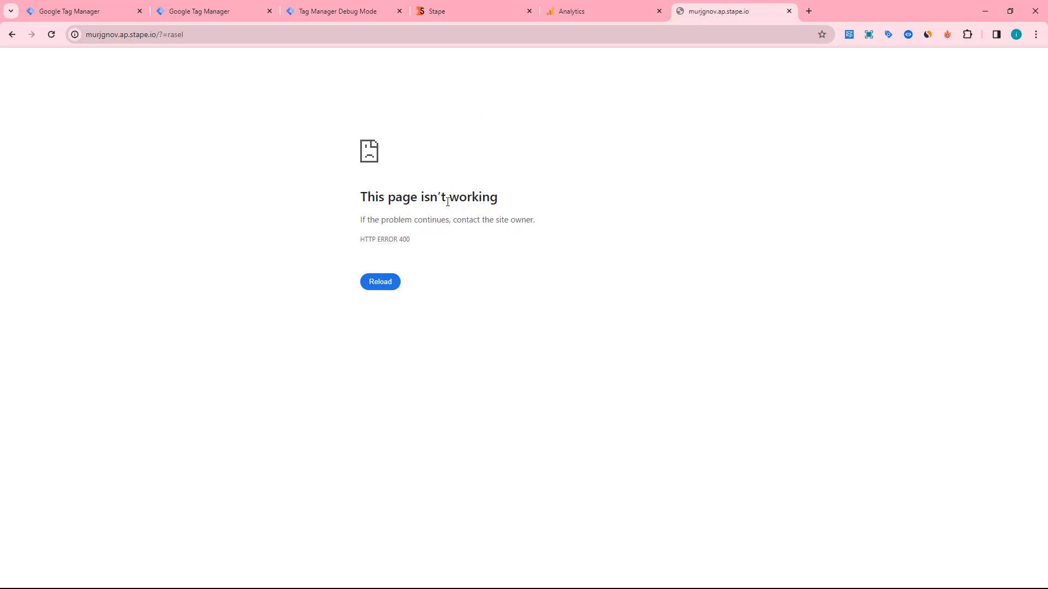
# Check the server container's preview for the test request and review the Stape container page
pyautogui.click(338, 11)
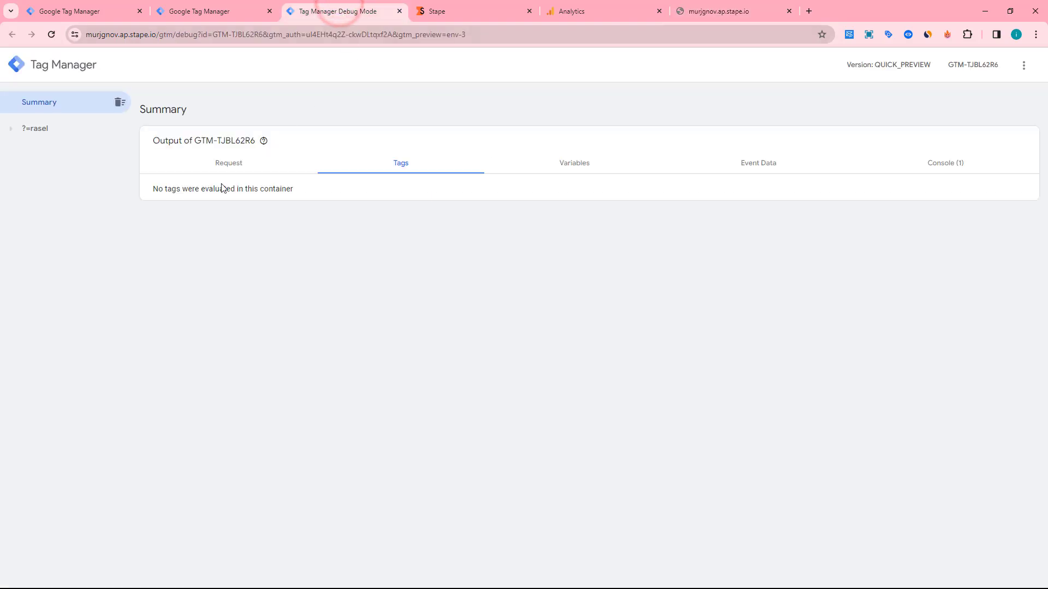
pyautogui.hotkey('ctrl', '+')
pyautogui.hotkey('ctrl', '+')
pyautogui.hotkey('ctrl', '+')
pyautogui.hotkey('ctrl', '+')
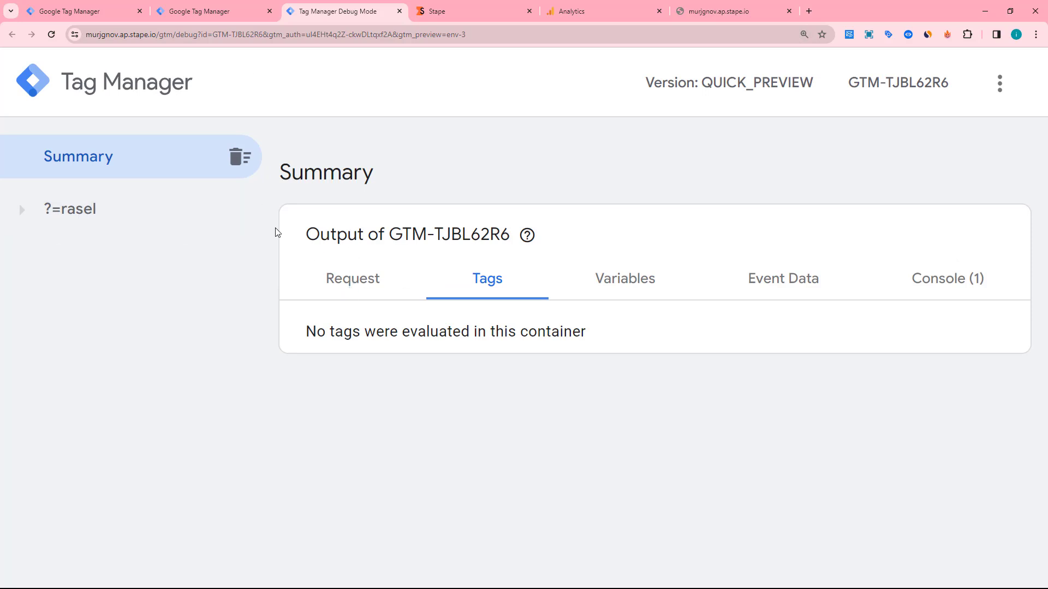
pyautogui.click(430, 11)
pyautogui.scroll(8, 391, 231)
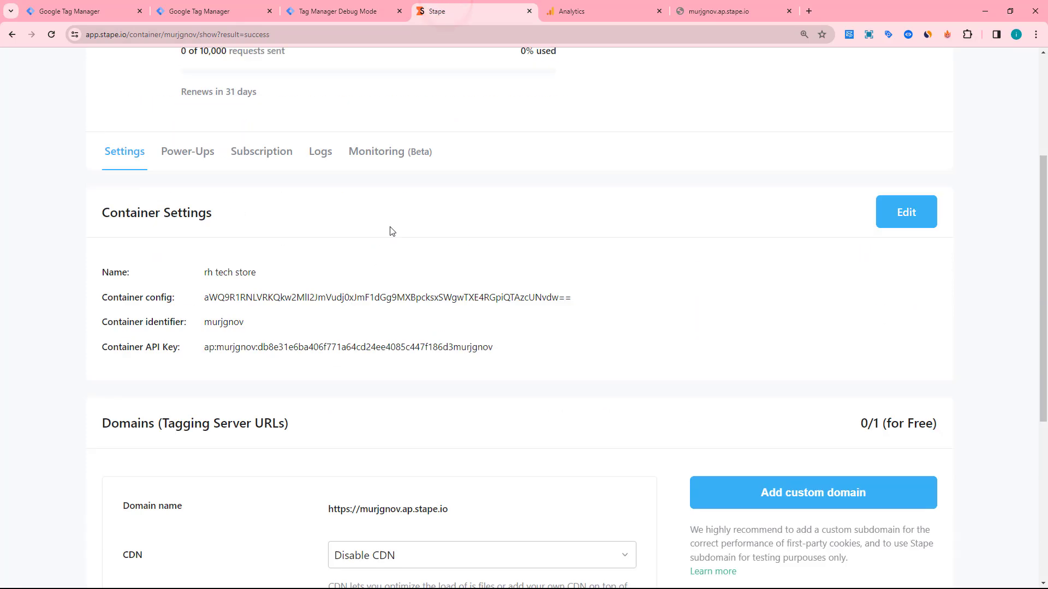
pyautogui.click(338, 11)
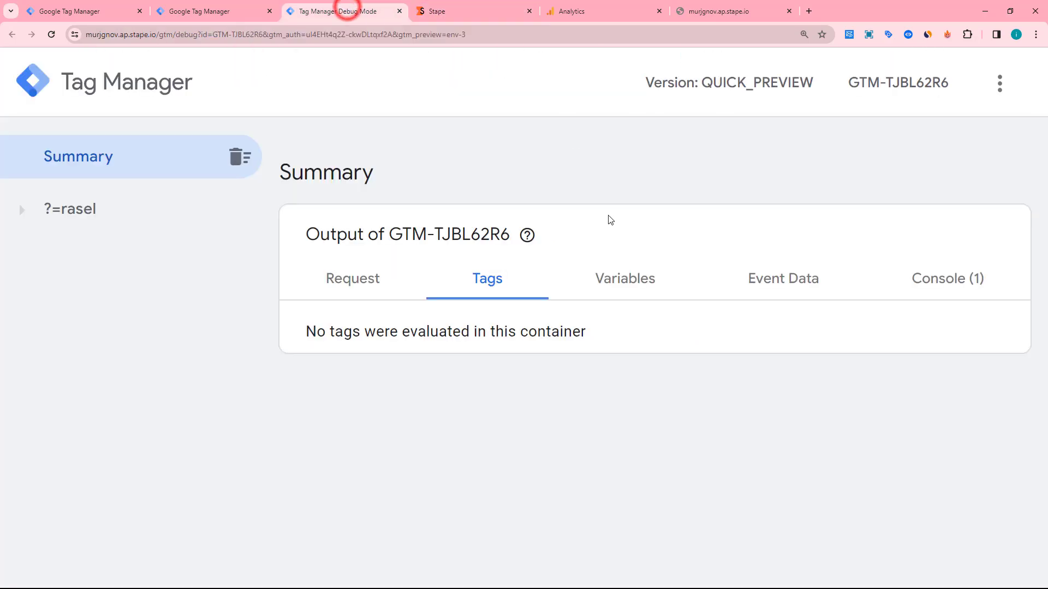
# Enable the Client Name built-in variable in the rhtechstore server container
pyautogui.click(154, 6)
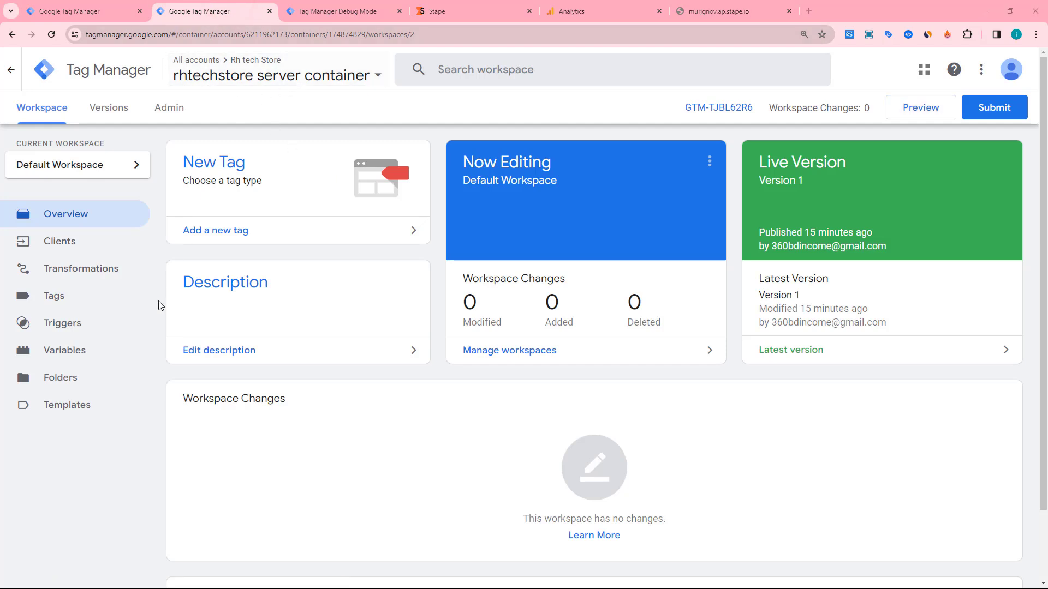
pyautogui.click(64, 356)
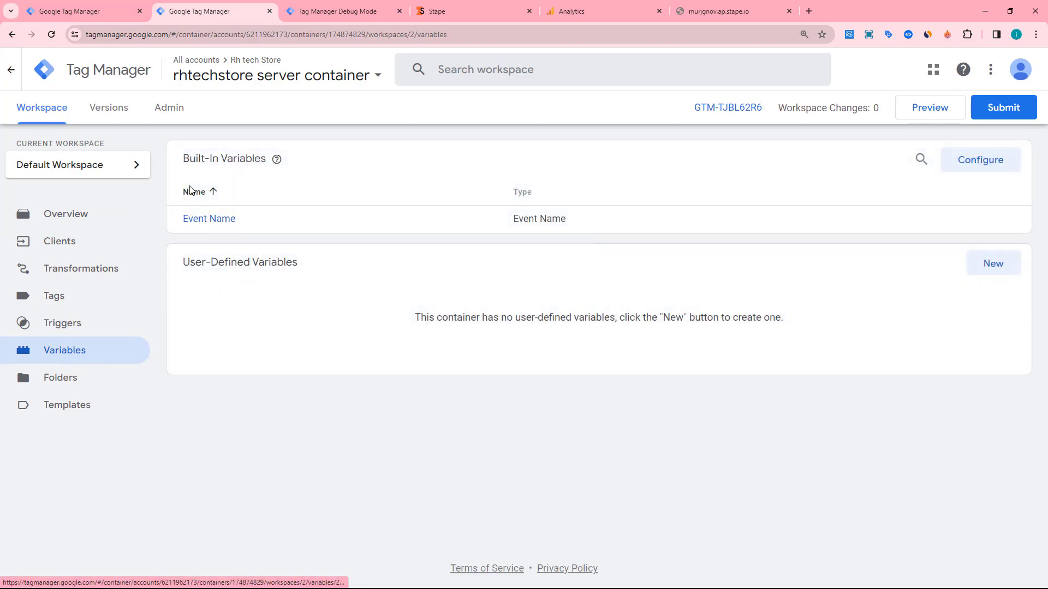
pyautogui.click(969, 164)
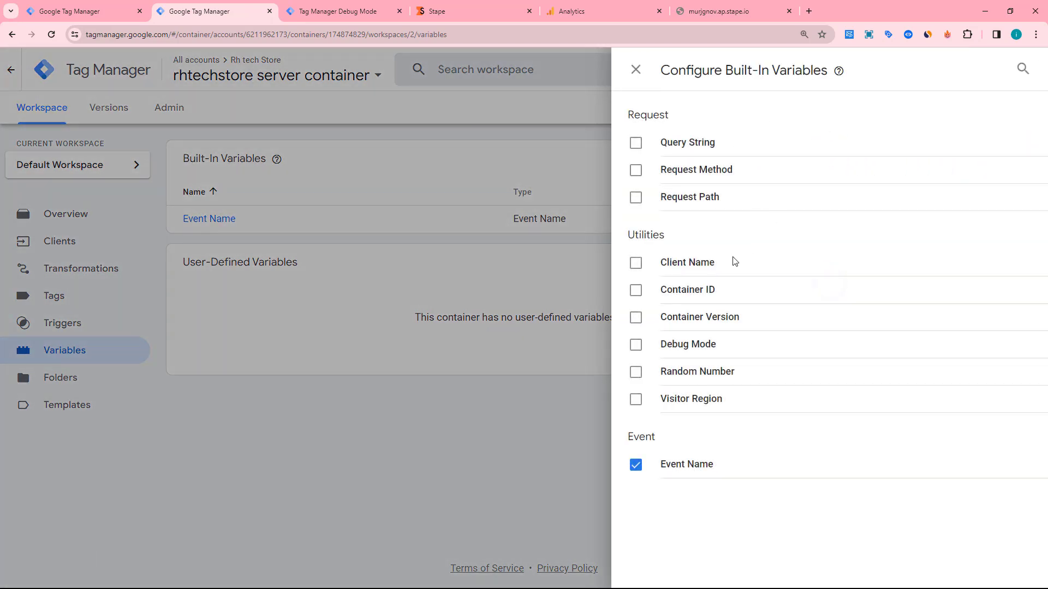
pyautogui.click(636, 264)
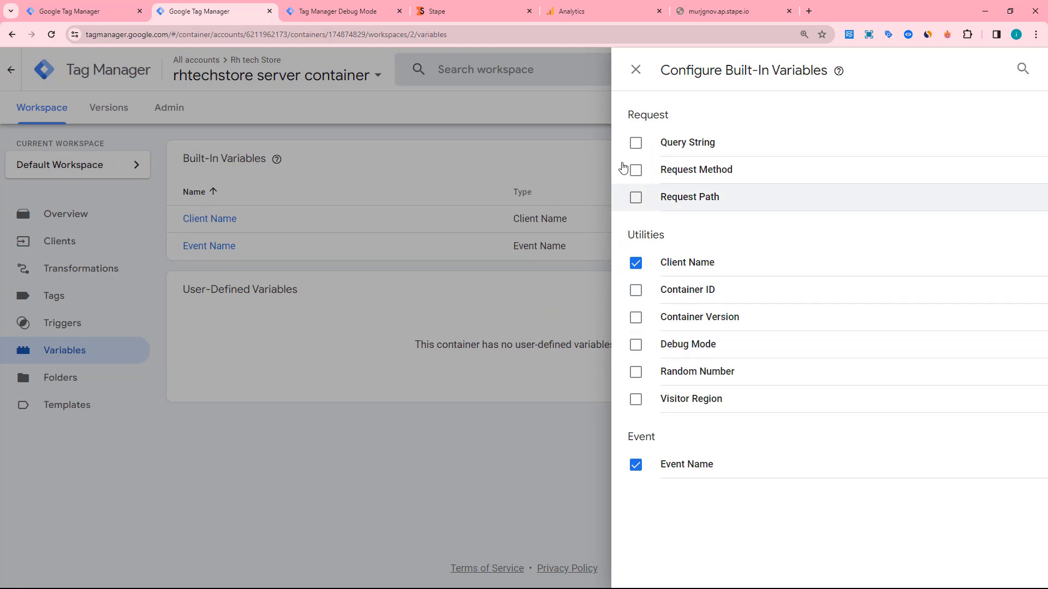
pyautogui.click(635, 68)
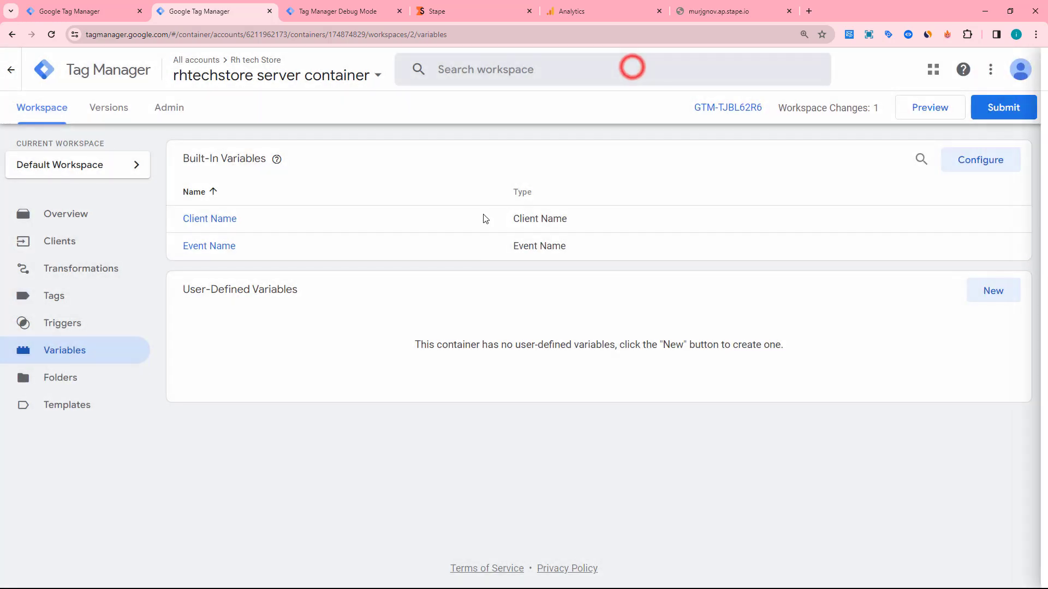
# Create a Custom trigger that fires on some events where Client Name equals GA4
pyautogui.click(73, 328)
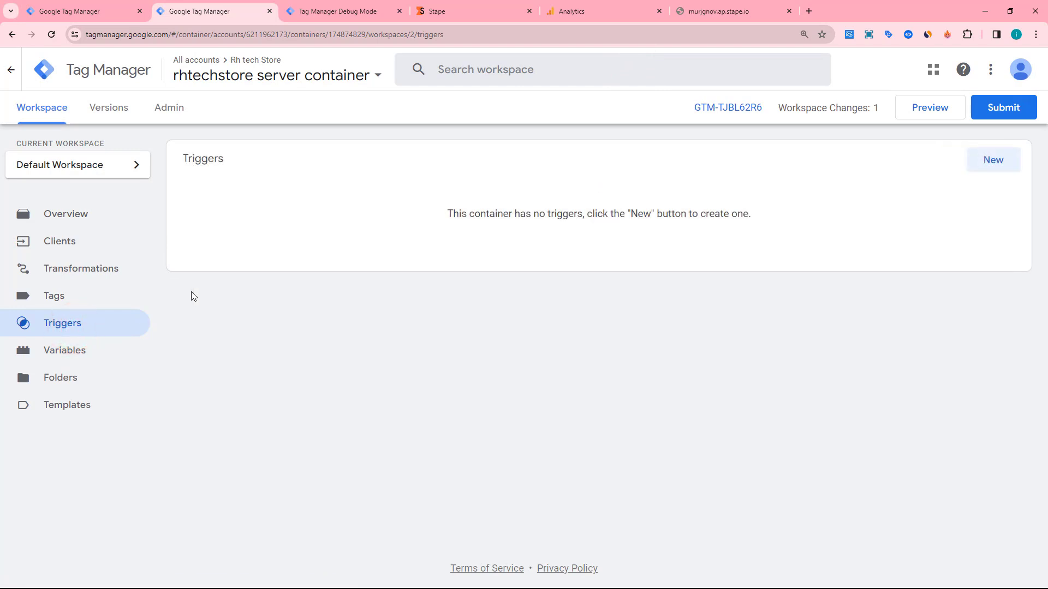
pyautogui.click(982, 160)
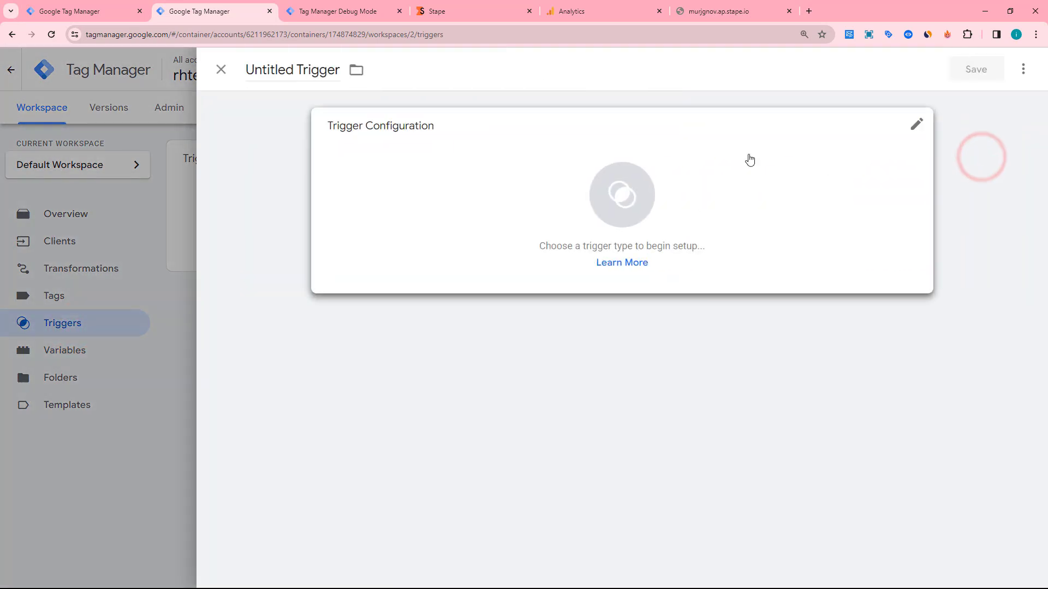
pyautogui.click(912, 130)
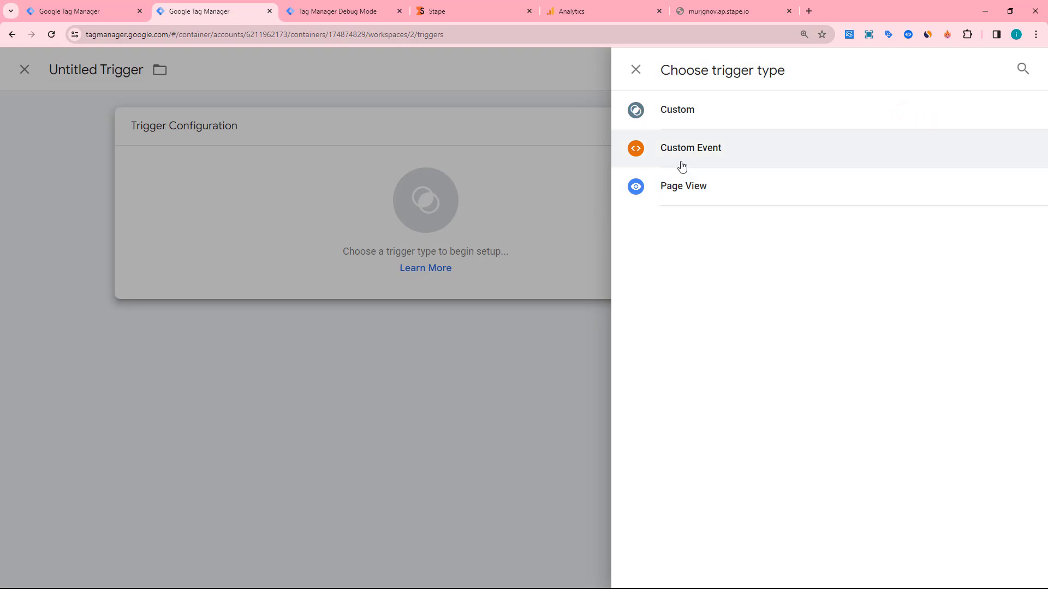
pyautogui.click(693, 117)
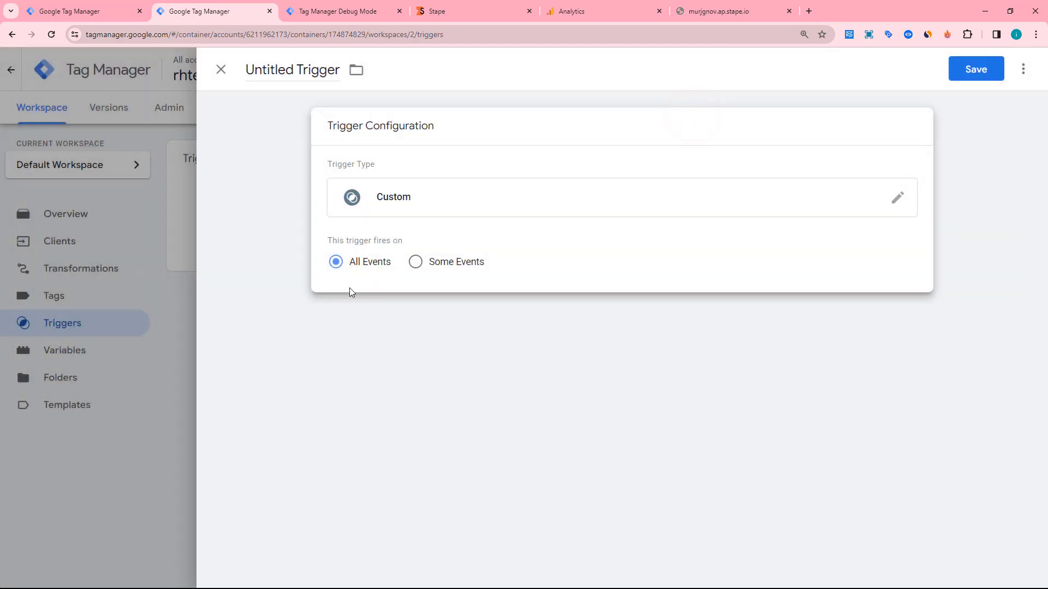
pyautogui.click(417, 263)
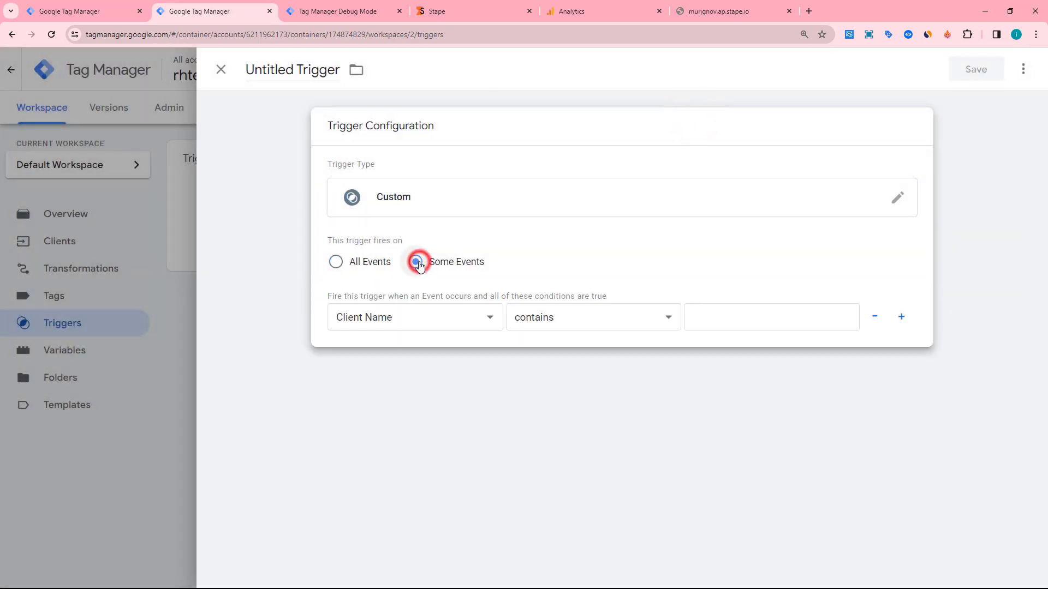
pyautogui.click(584, 325)
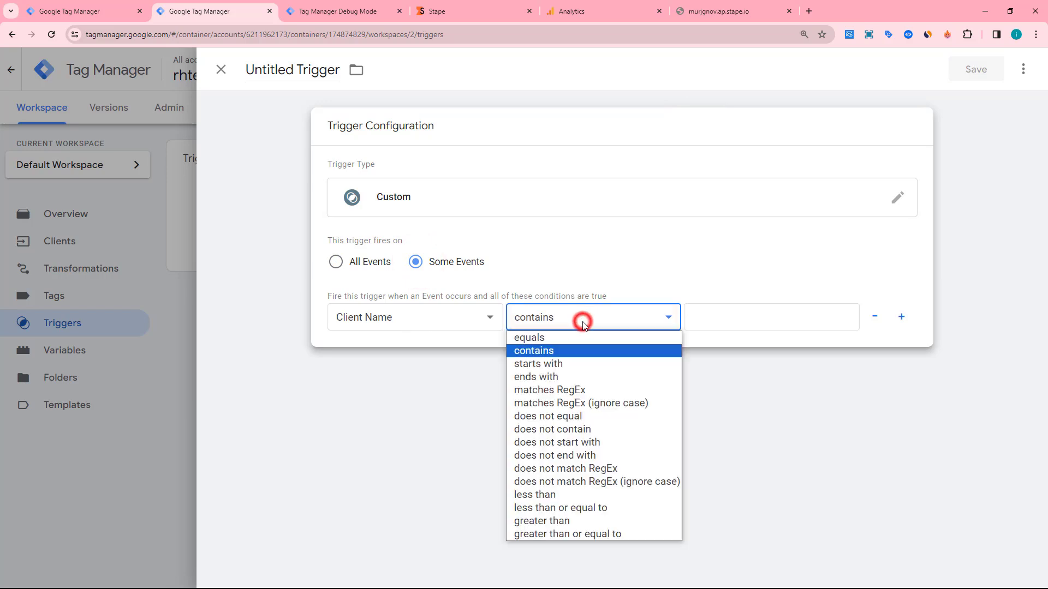
pyautogui.click(567, 338)
pyautogui.click(748, 321)
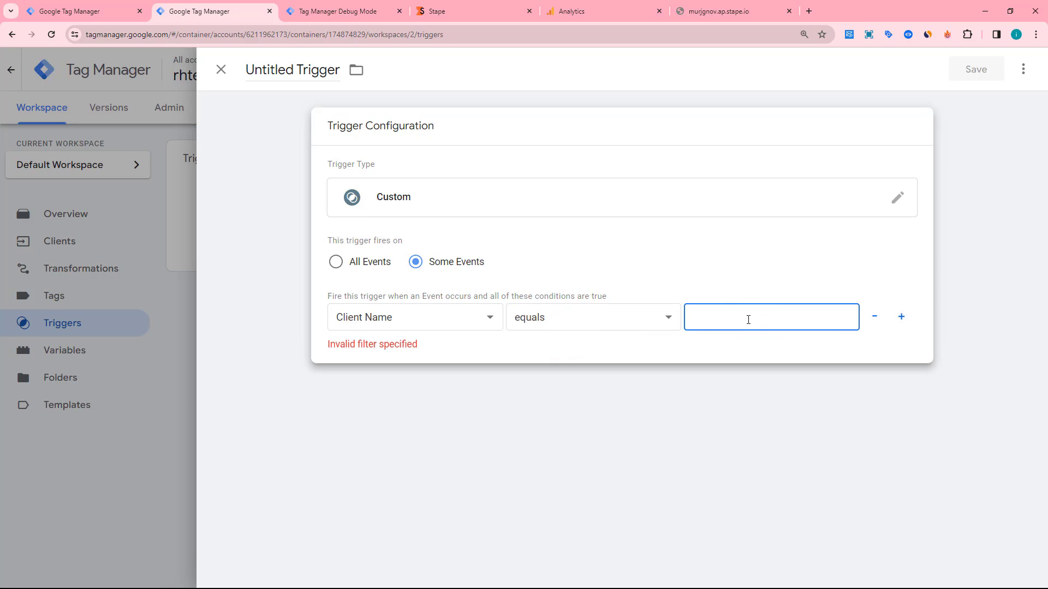
pyautogui.write('GA4')
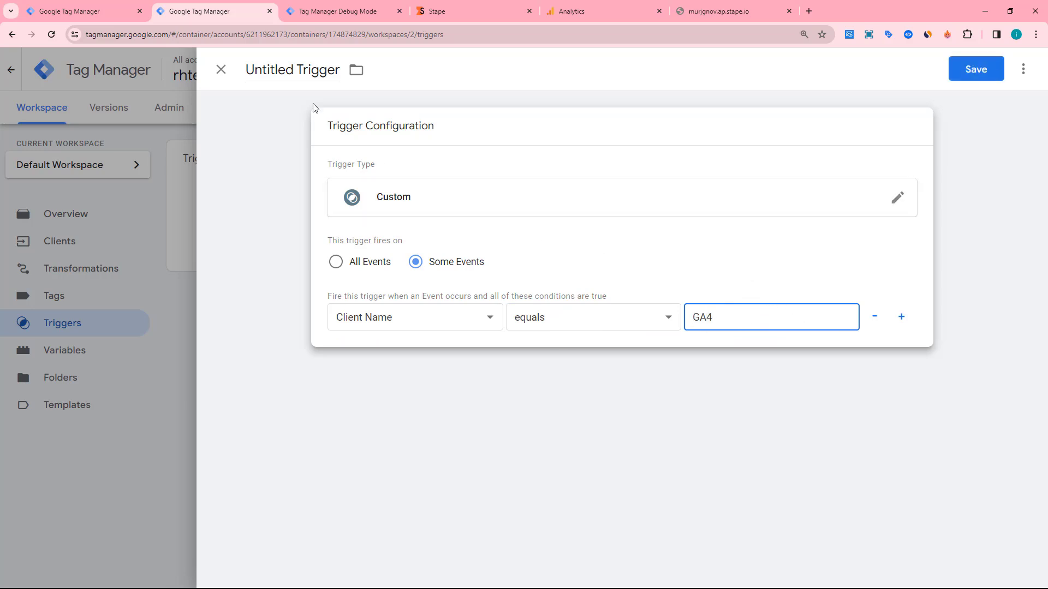
# Name the trigger GA4 Client Name - Trigger and save it
pyautogui.click(295, 71)
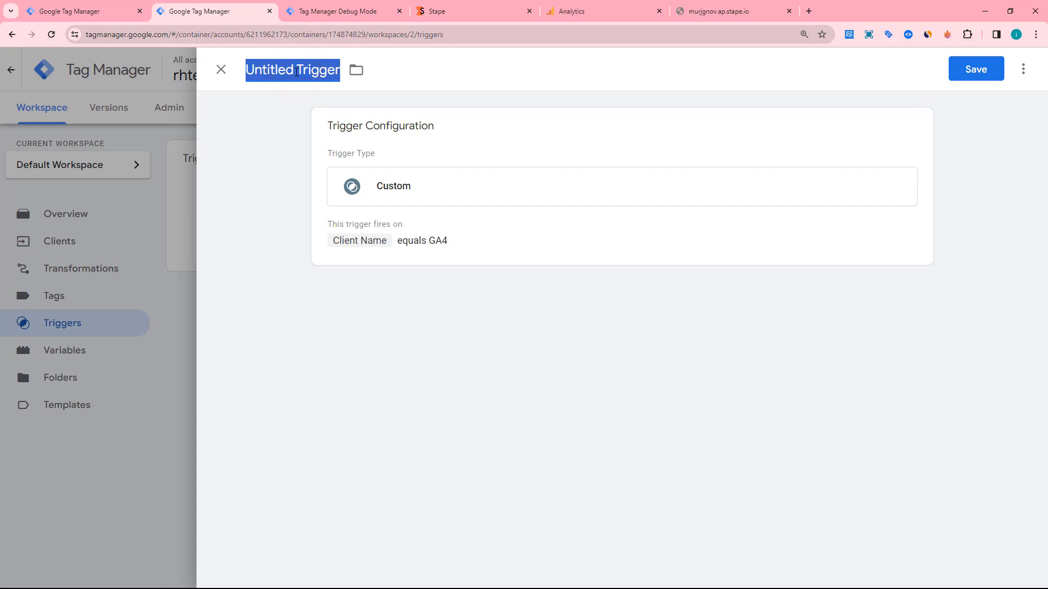
pyautogui.write('GA4 Client Name -')
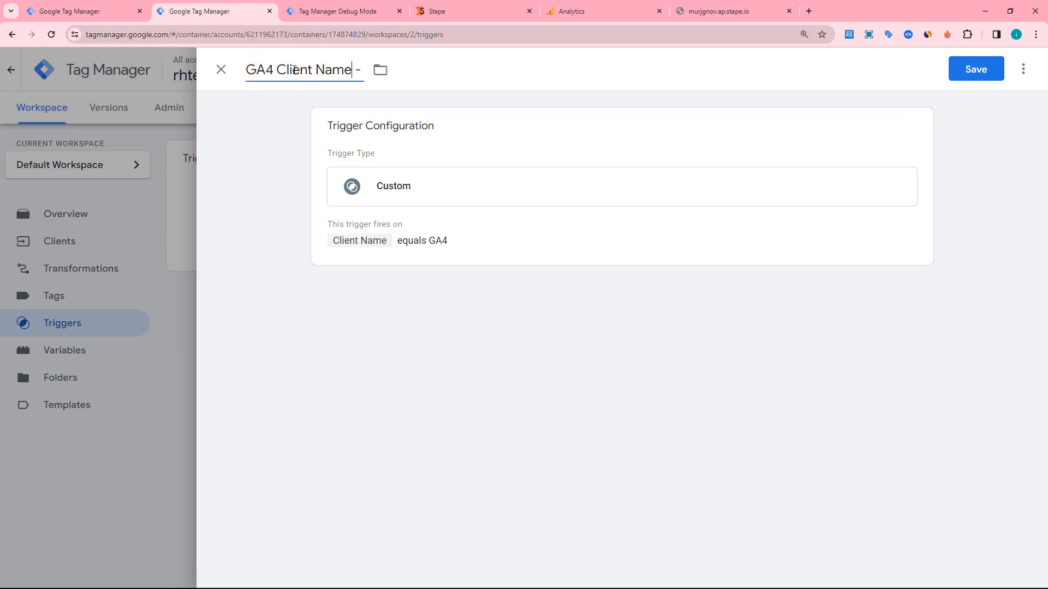
pyautogui.click(362, 70)
pyautogui.click(362, 70)
pyautogui.write('- Trigger')
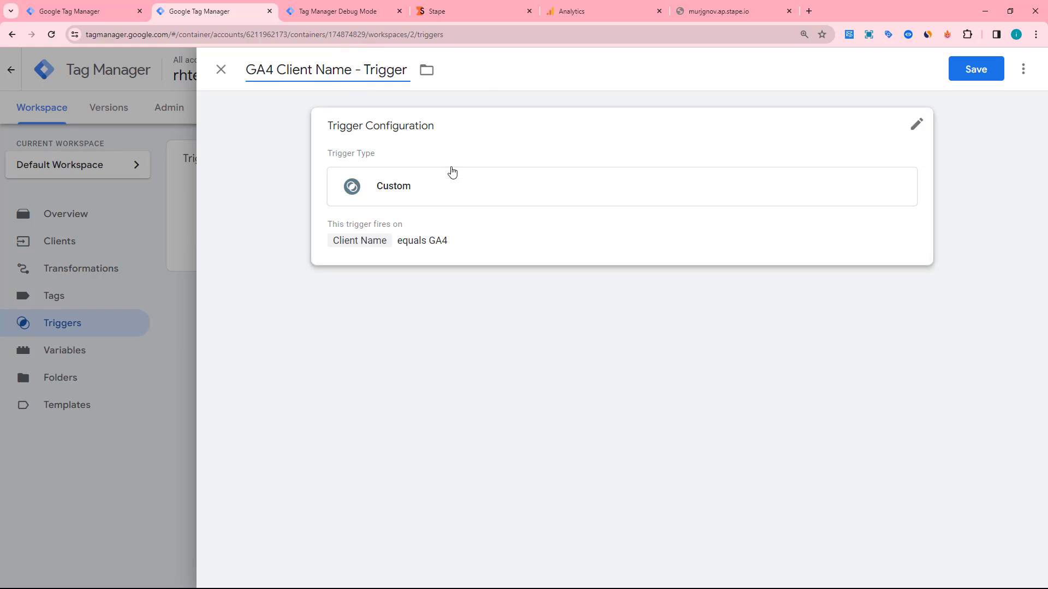
pyautogui.click(979, 75)
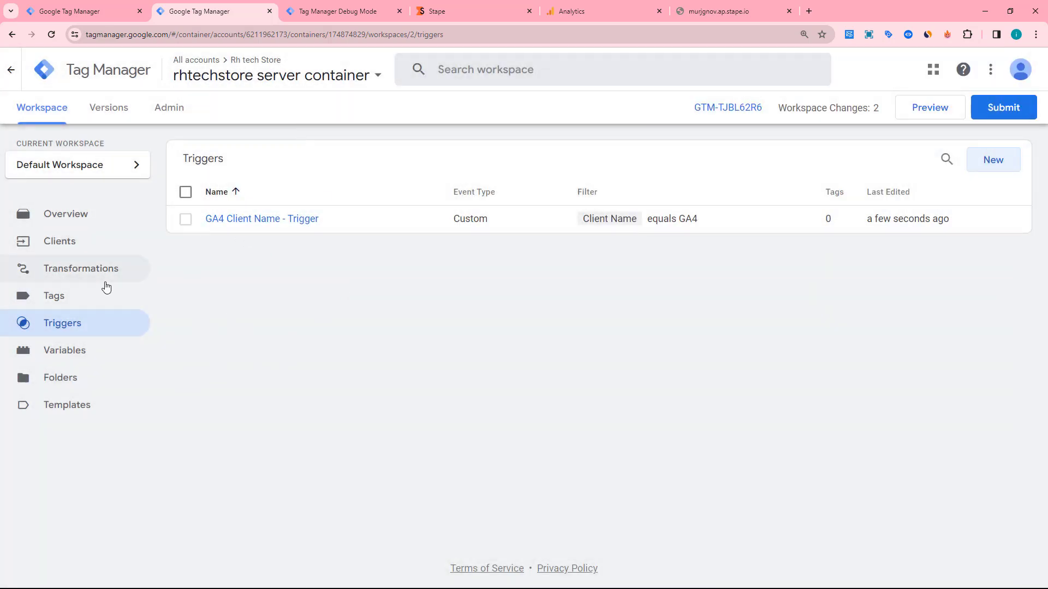
# Add the Conversions API Tag template by facebookincubator from the community gallery to the server container's workspace
pyautogui.click(78, 297)
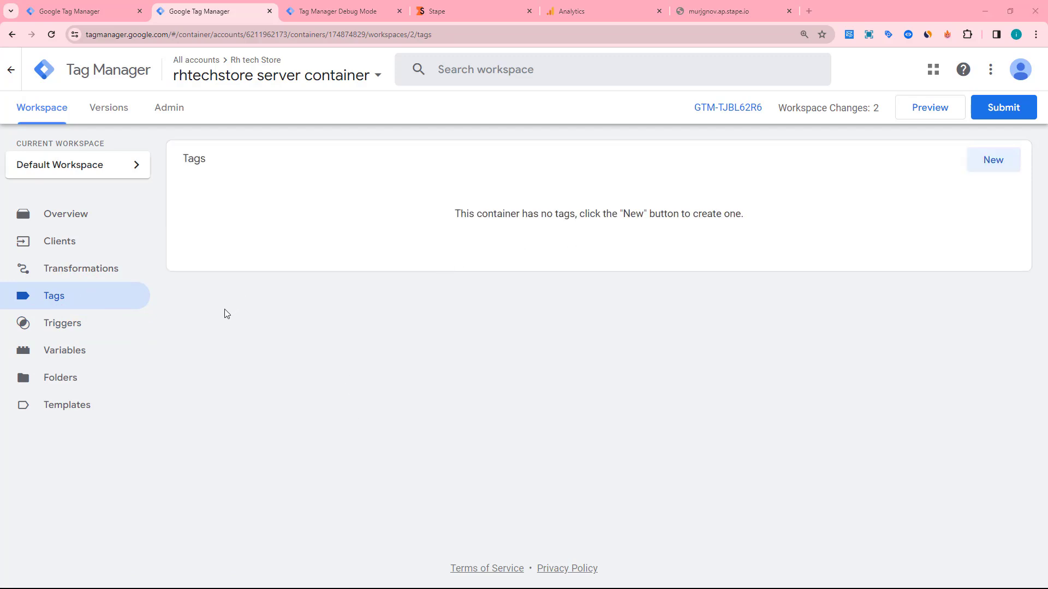
pyautogui.click(66, 404)
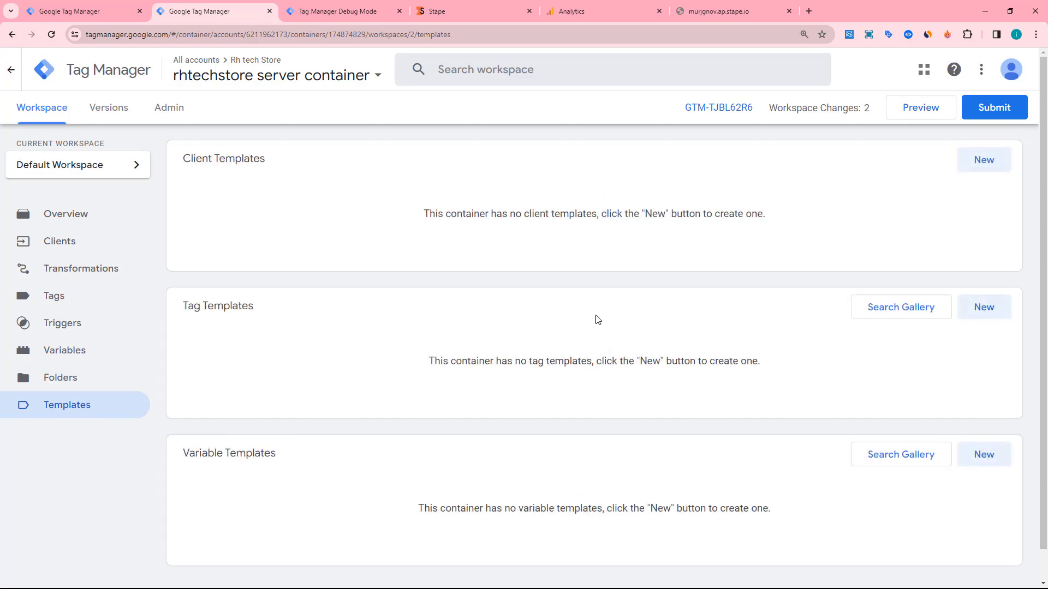
pyautogui.click(903, 309)
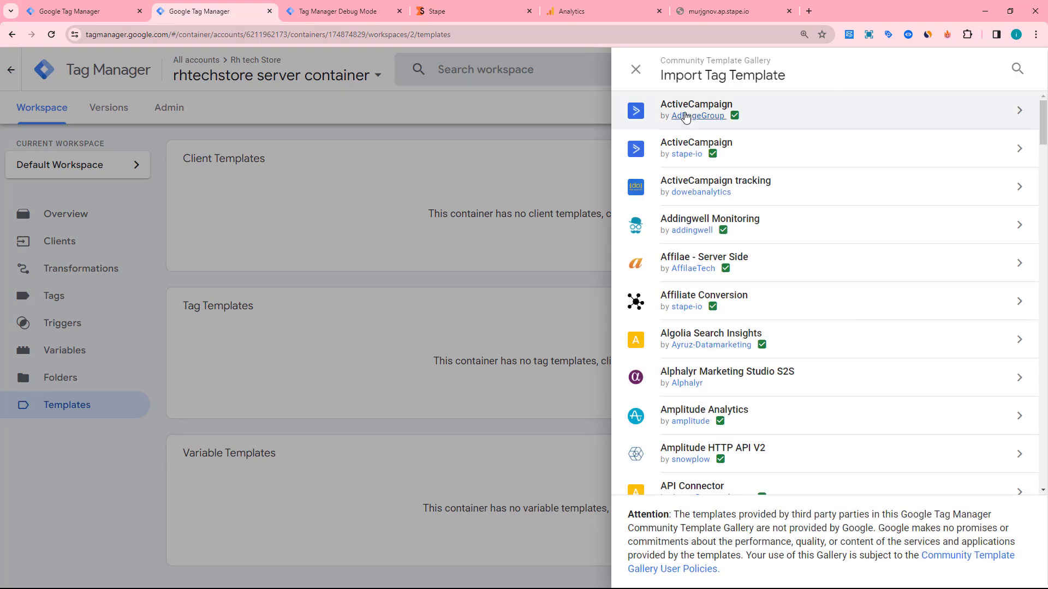
pyautogui.click(1017, 69)
pyautogui.write('c')
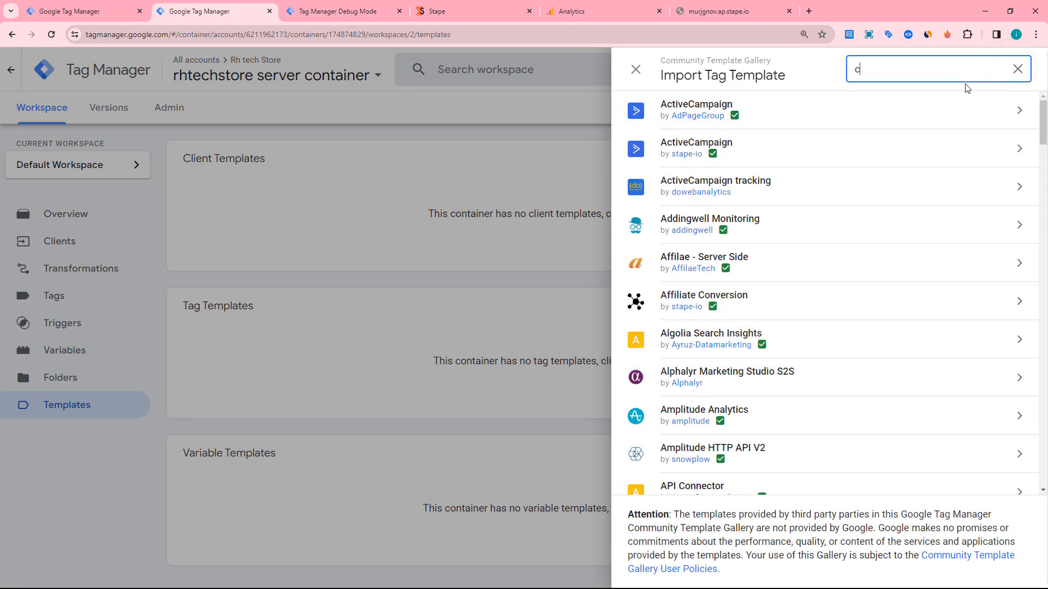
pyautogui.write('onversion')
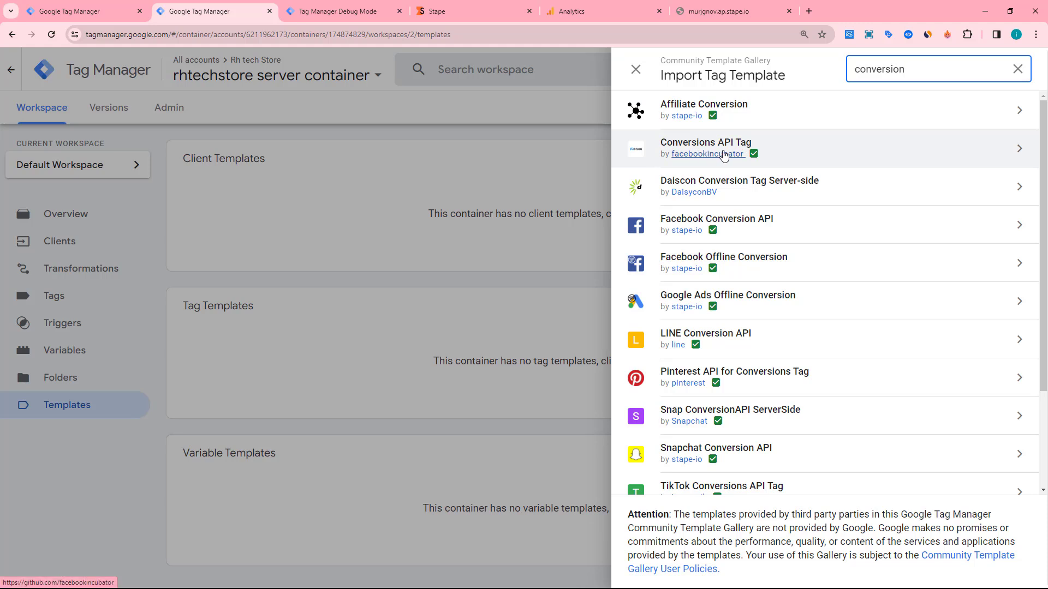
pyautogui.click(1016, 148)
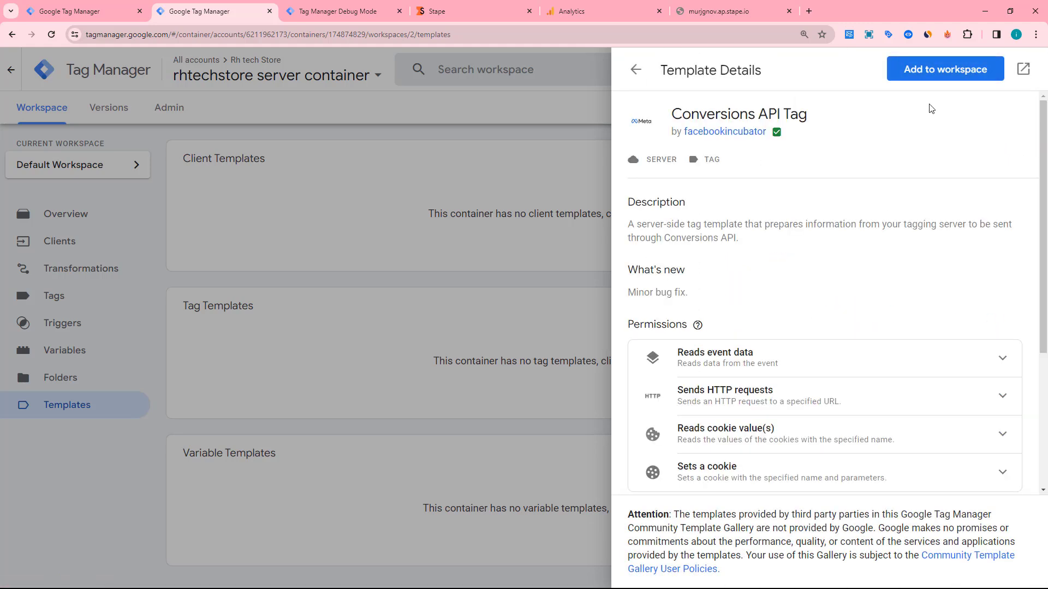
pyautogui.click(939, 76)
pyautogui.click(705, 397)
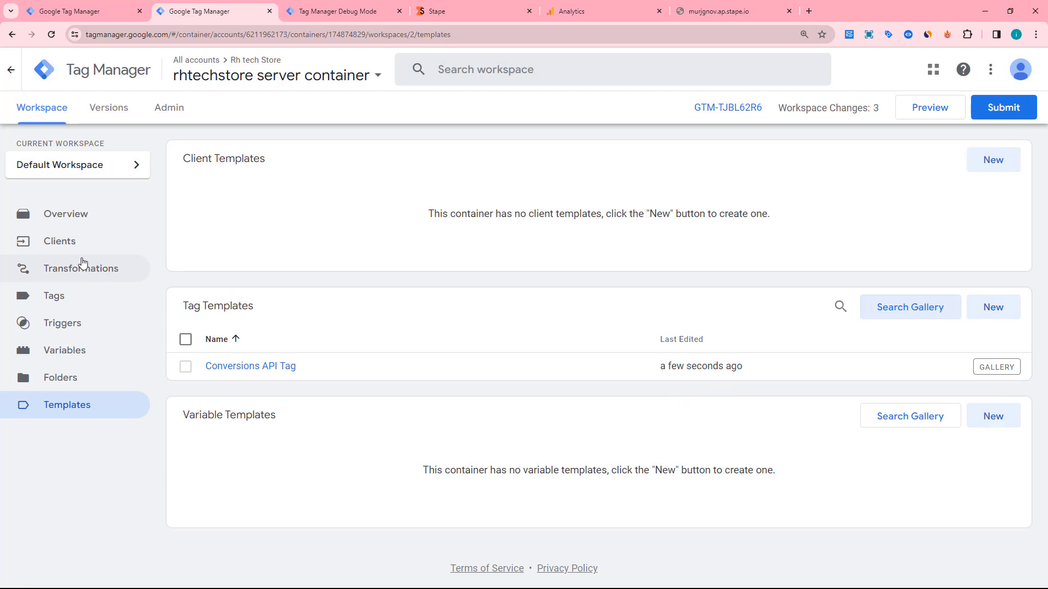
# Create a new tag in the server container using the Conversions API Tag type
pyautogui.click(67, 295)
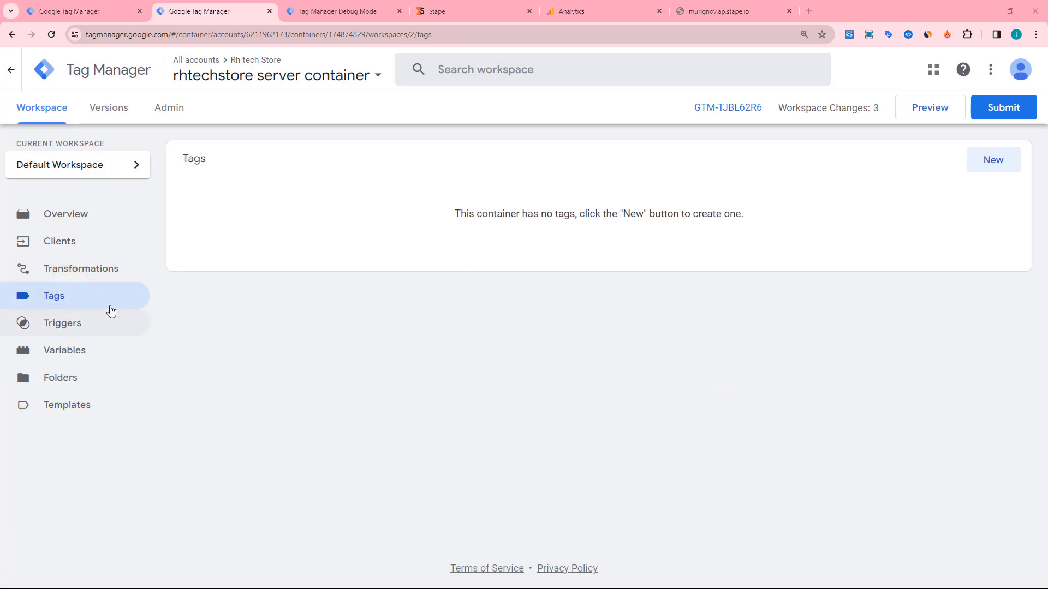
pyautogui.click(993, 160)
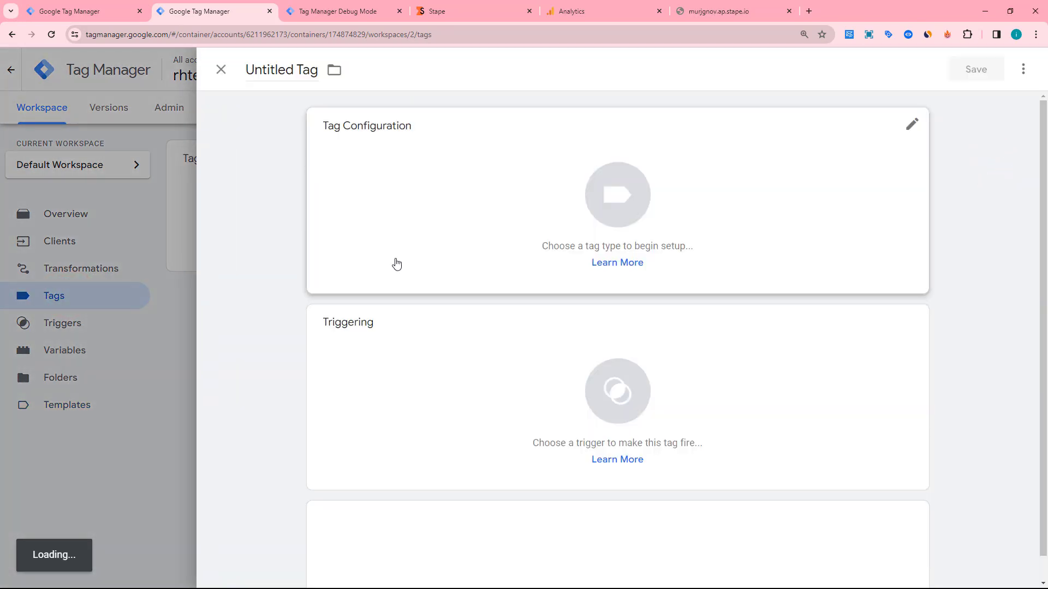
pyautogui.click(913, 125)
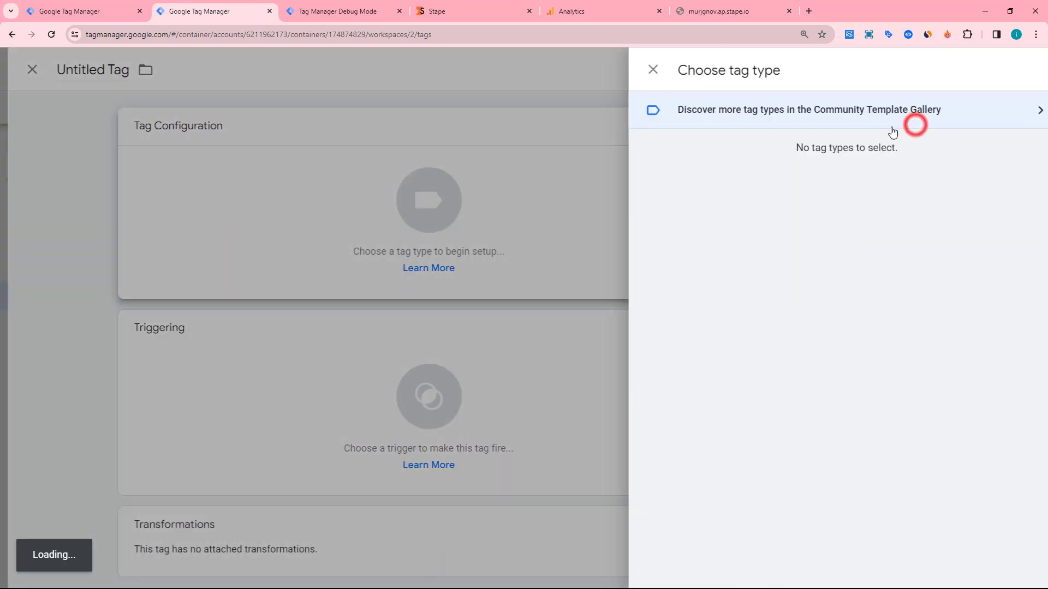
pyautogui.scroll(-1, 744, 358)
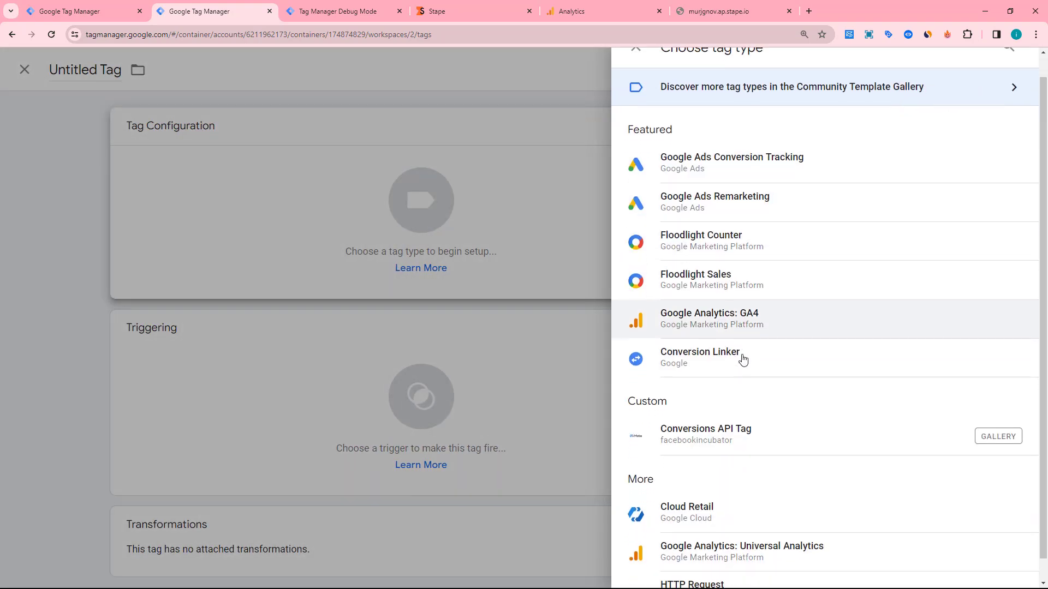
pyautogui.click(754, 418)
pyautogui.click(367, 289)
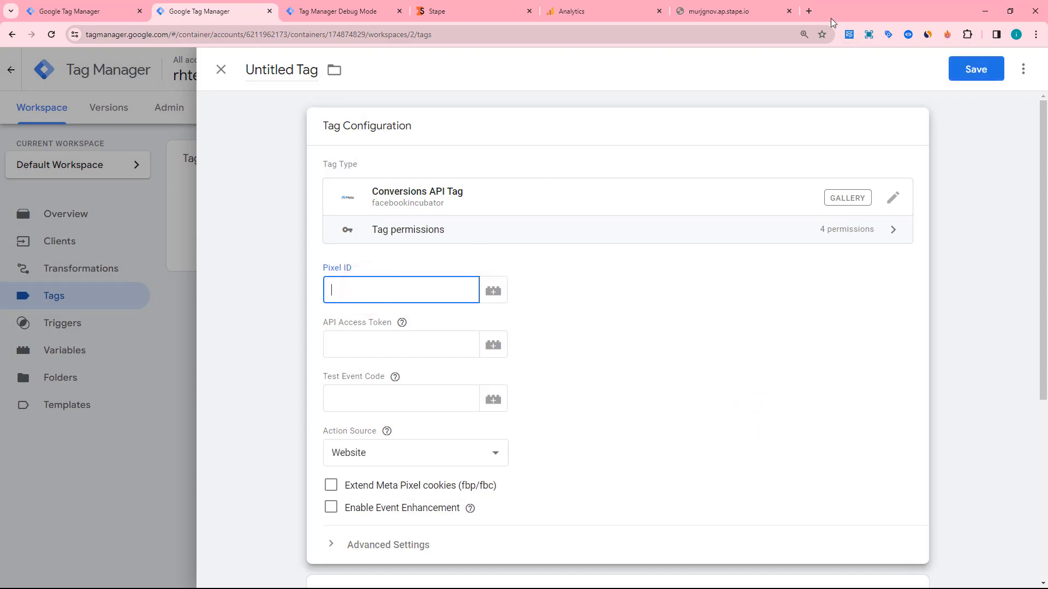
# Open Meta Business Suite in a new browser tab and go to its Business settings
pyautogui.click(810, 11)
pyautogui.write('bu')
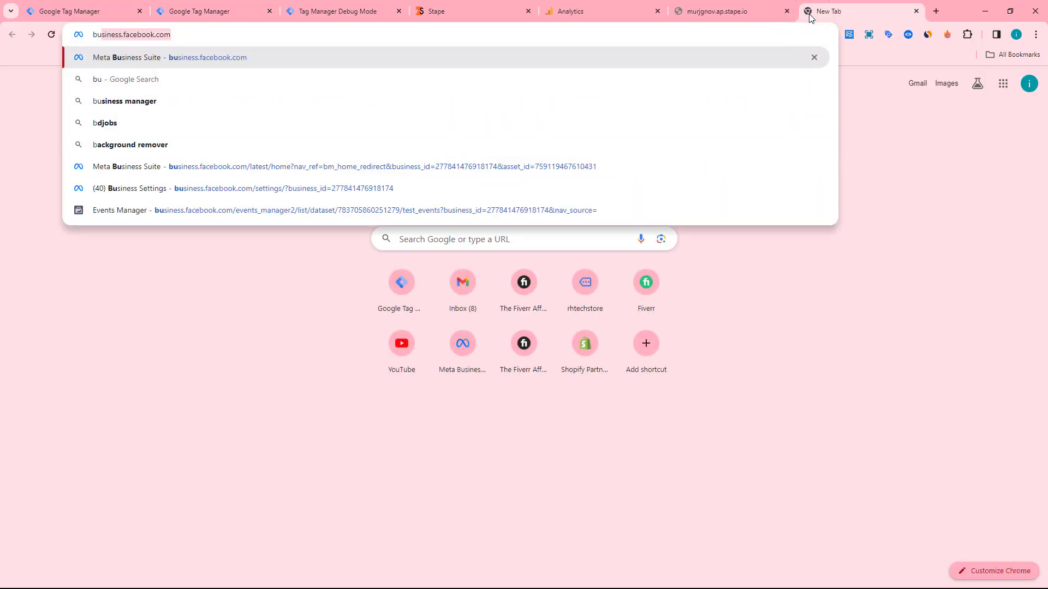
pyautogui.press('Return')
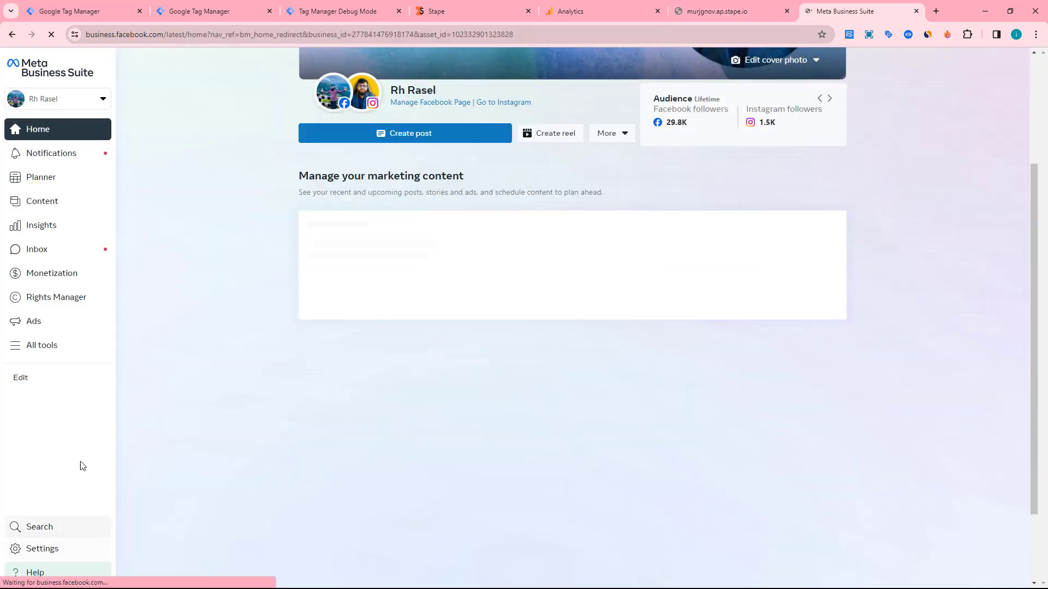
pyautogui.click(38, 549)
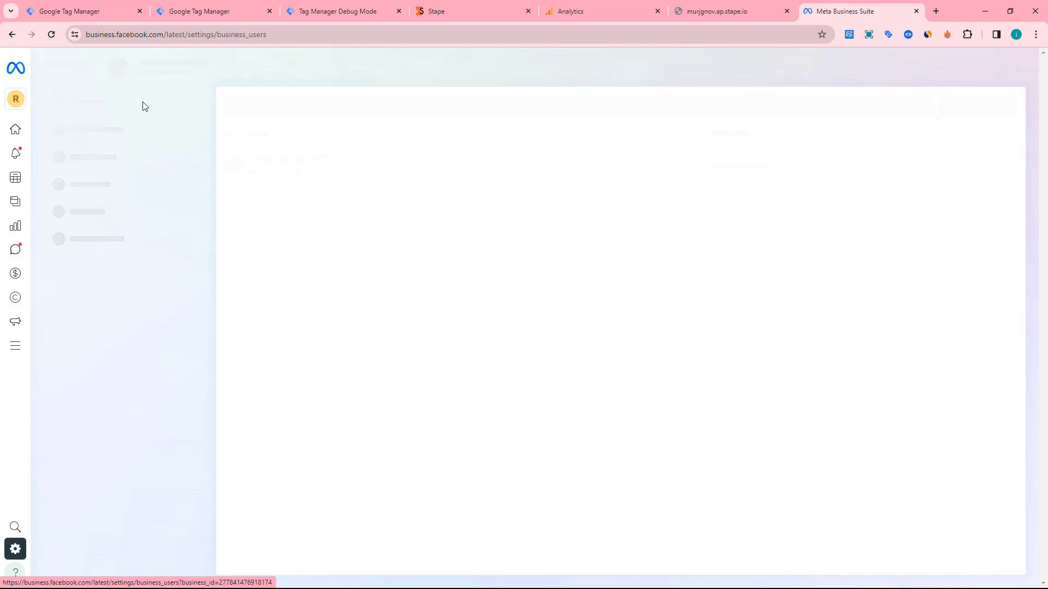
pyautogui.scroll(-4, 148, 442)
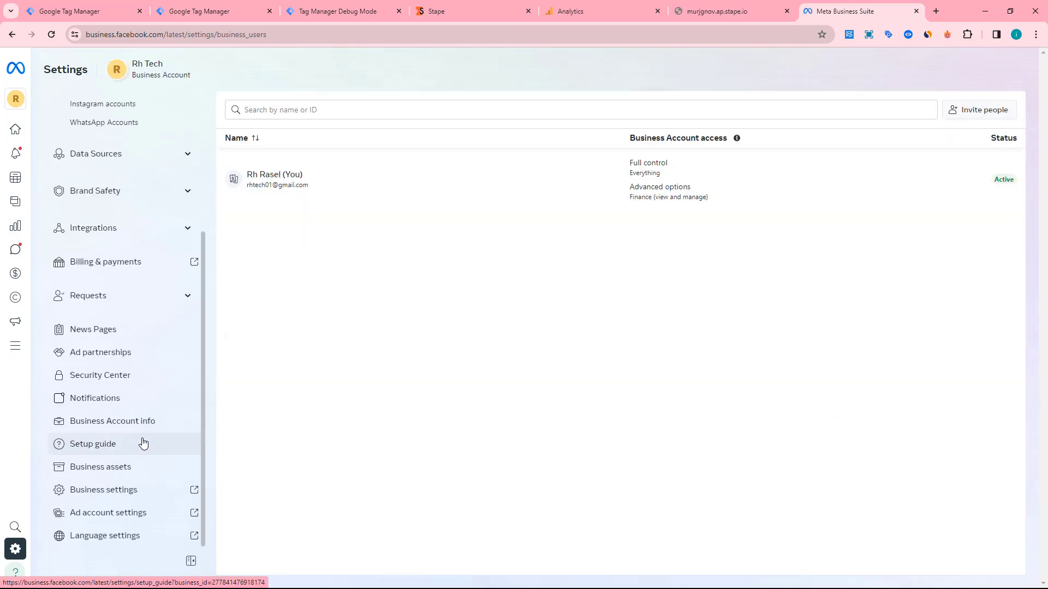
pyautogui.click(124, 491)
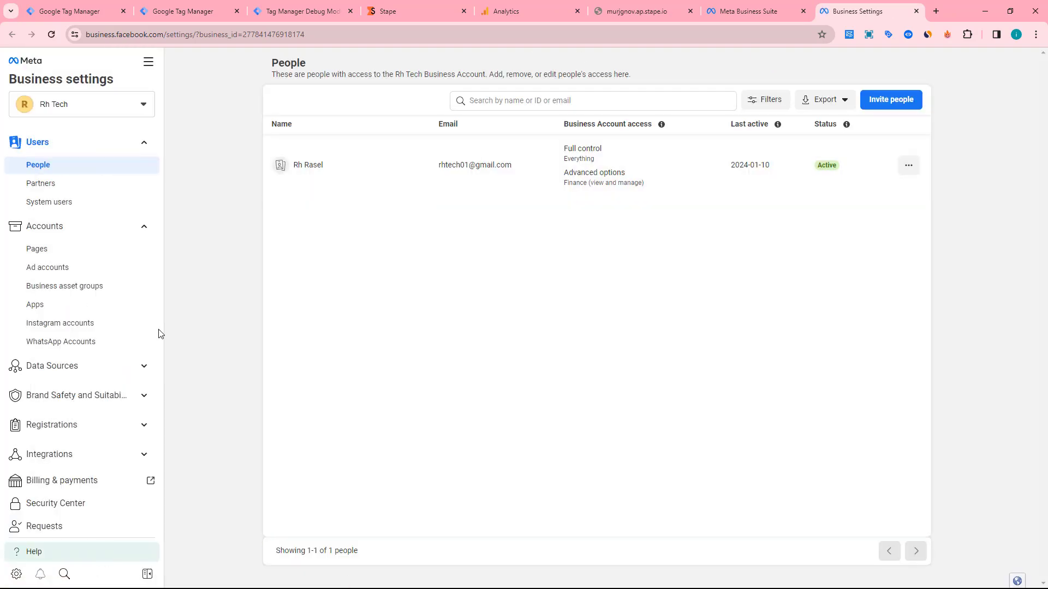
# Select the rhtechstore dataset under the business data sources and open it in Events Manager
pyautogui.click(78, 367)
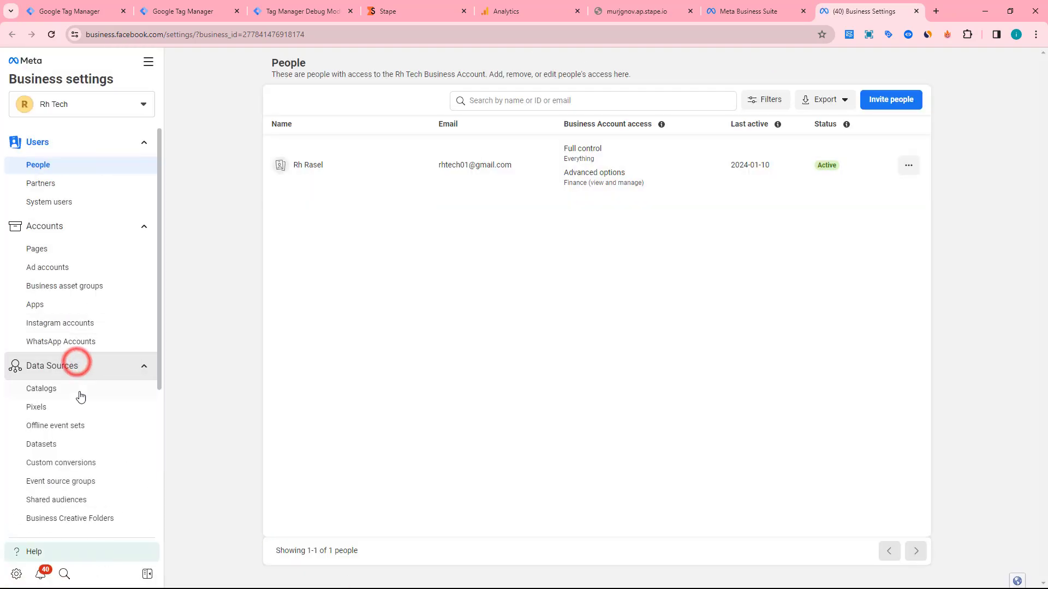
pyautogui.click(49, 444)
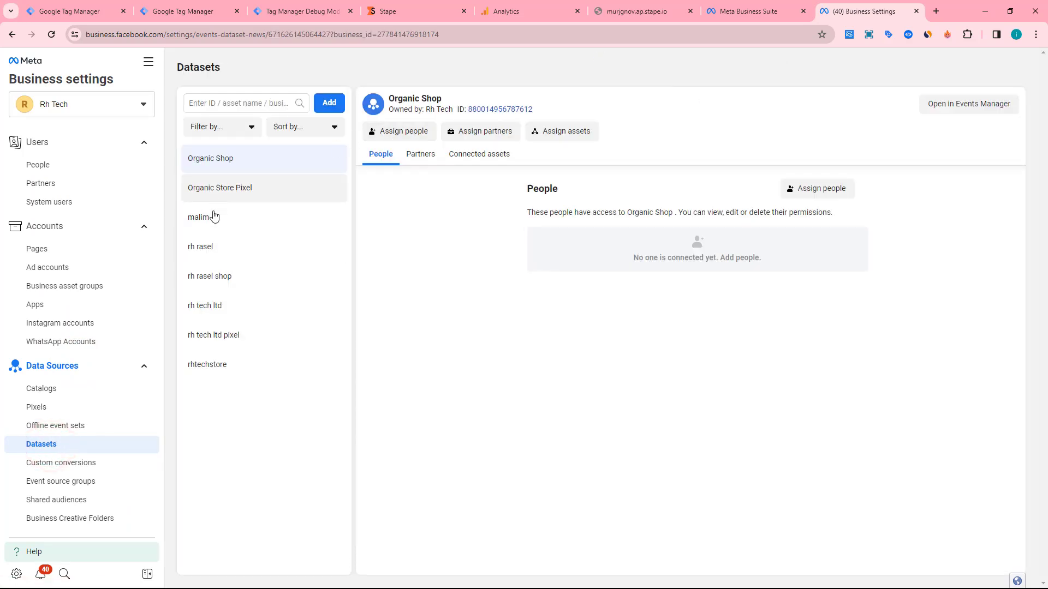
pyautogui.click(215, 364)
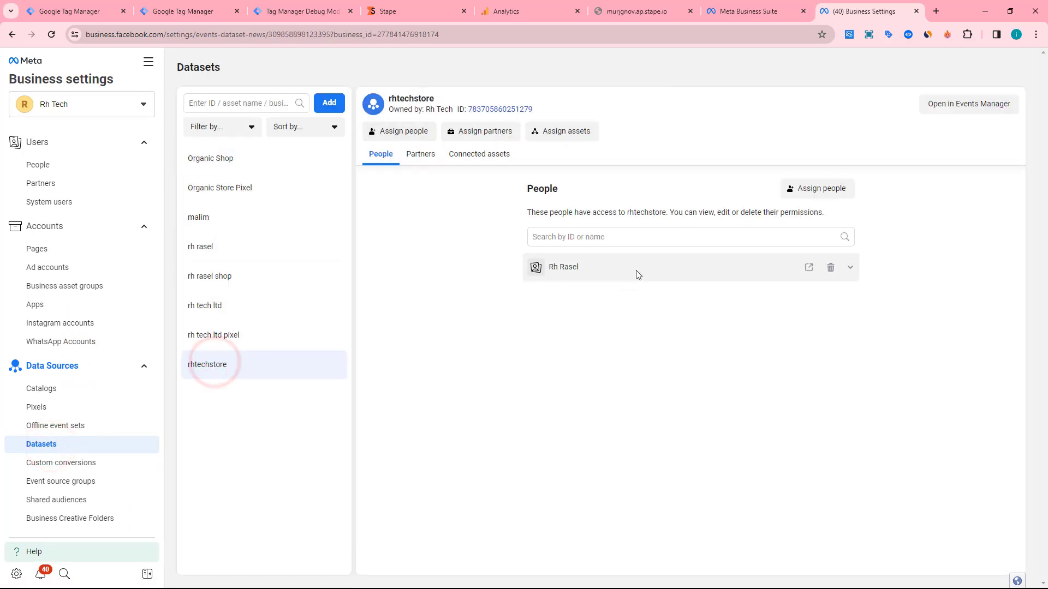
pyautogui.click(938, 105)
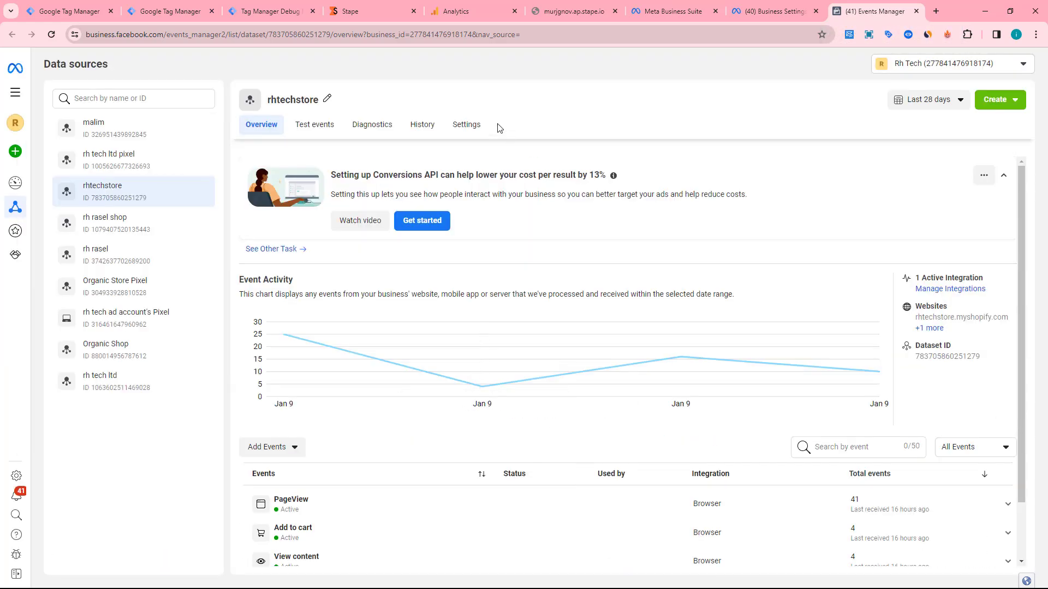
# Copy the rhtechstore dataset ID from its settings and paste it as the Pixel ID of the Conversions API tag in Tag Manager
pyautogui.click(471, 124)
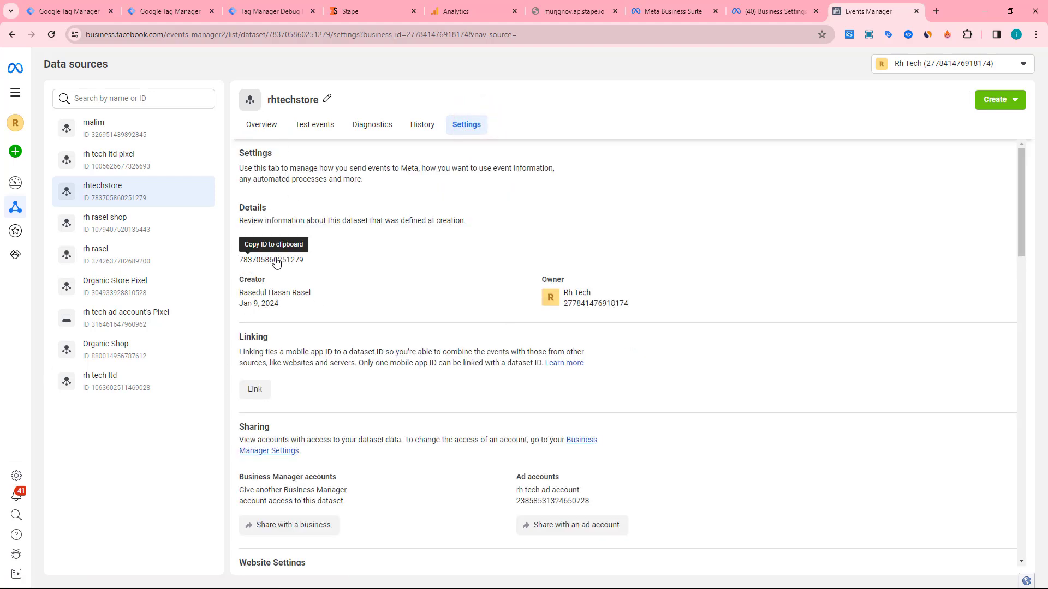
pyautogui.click(275, 260)
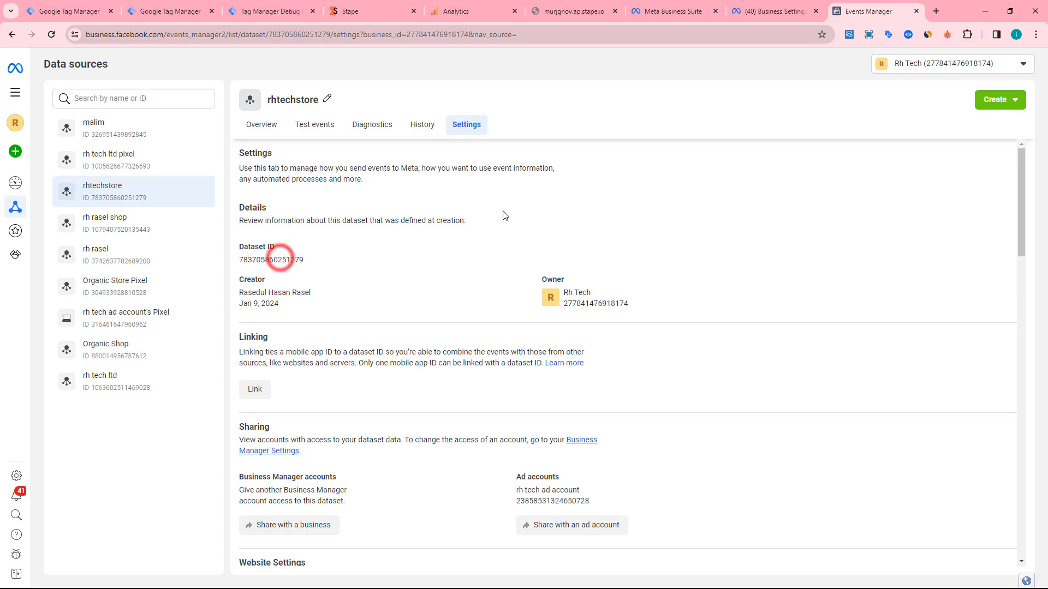
pyautogui.click(267, 12)
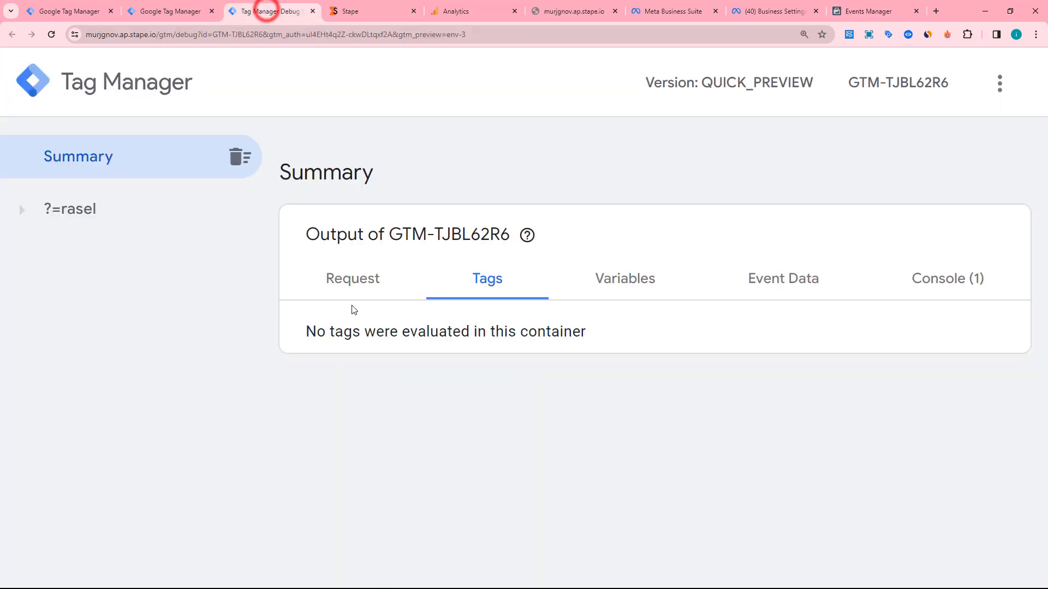
pyautogui.click(178, 13)
pyautogui.rightClick(349, 286)
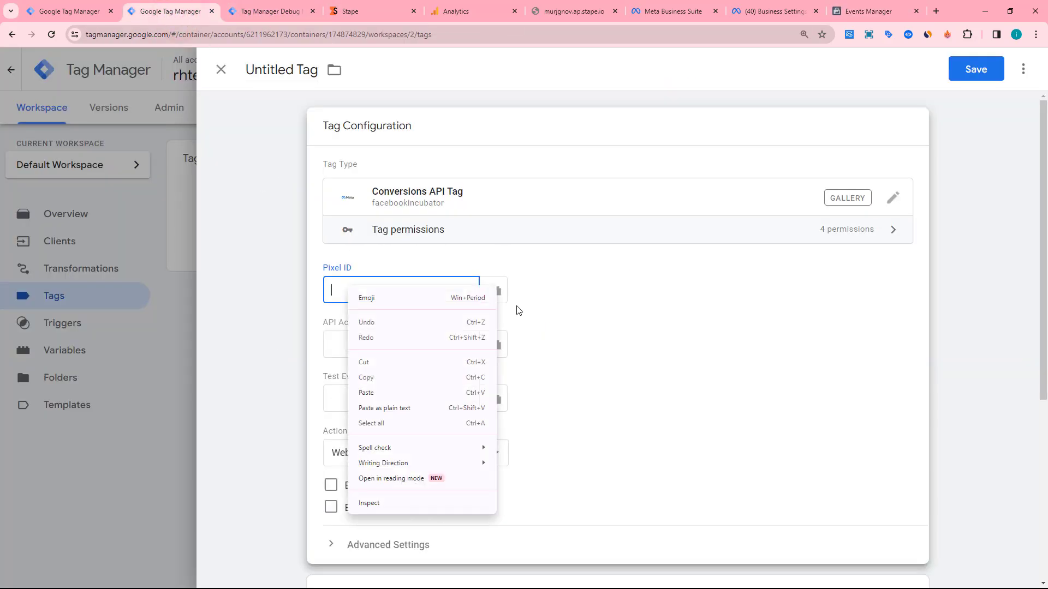
pyautogui.click(404, 391)
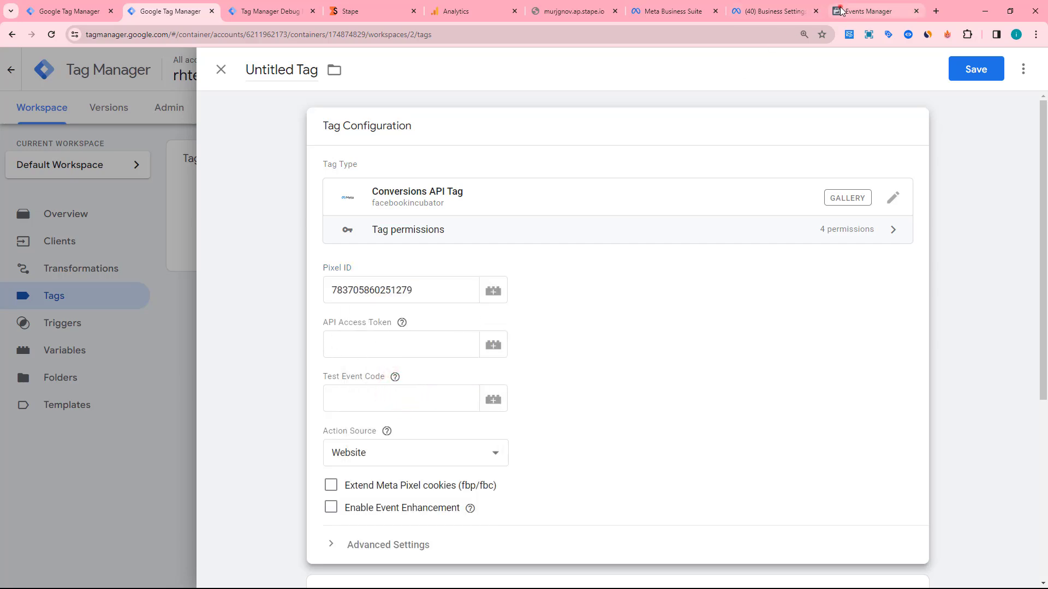
# Generate a Conversions API access token for the rhtechstore dataset and paste it into the tag's API Access Token field
pyautogui.click(867, 11)
pyautogui.scroll(-6, 565, 289)
pyautogui.scroll(-10, 566, 294)
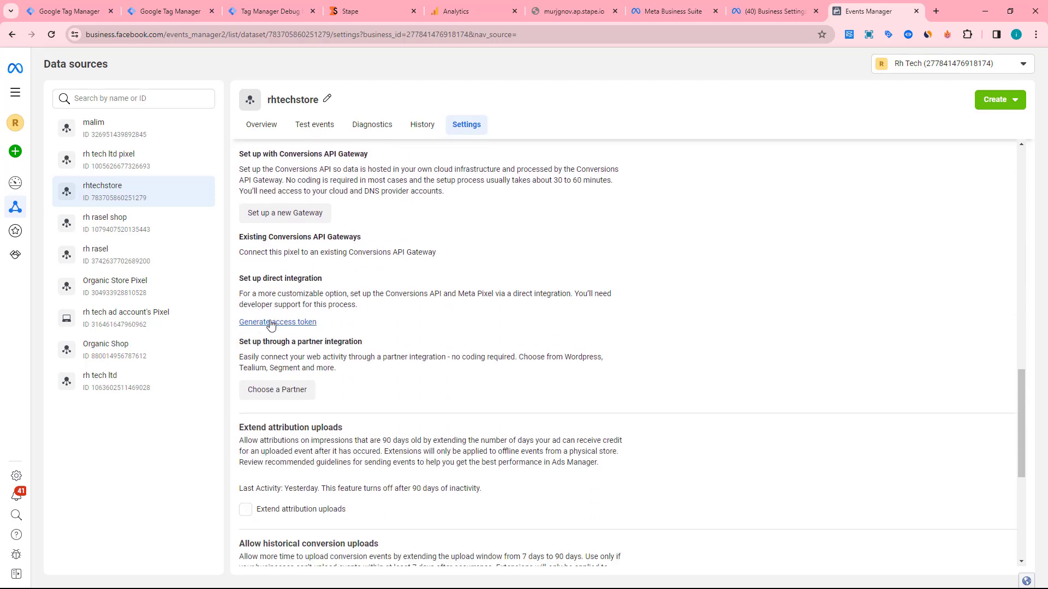
pyautogui.click(279, 323)
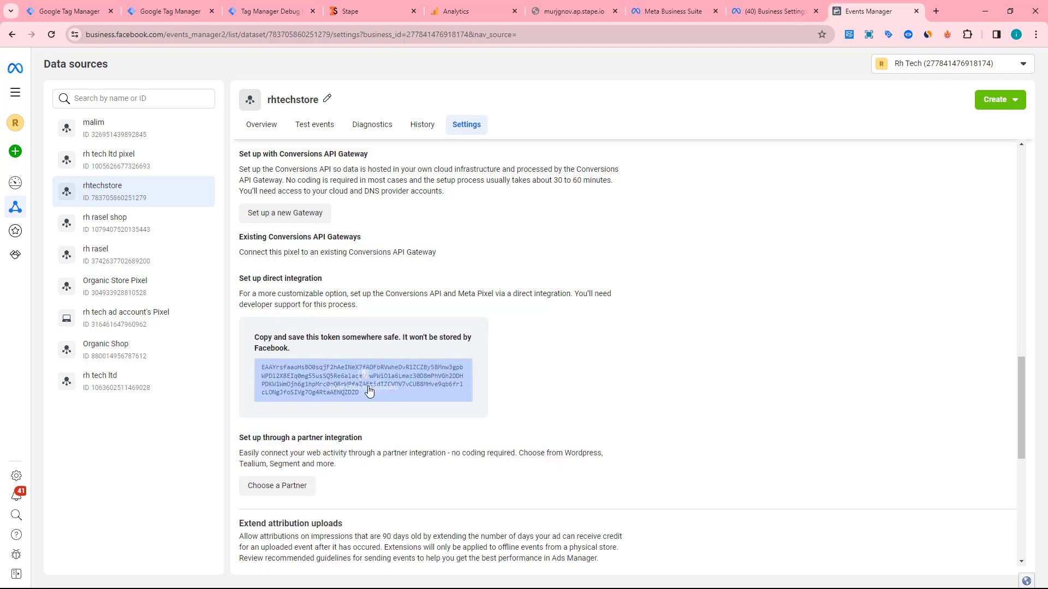
pyautogui.click(362, 378)
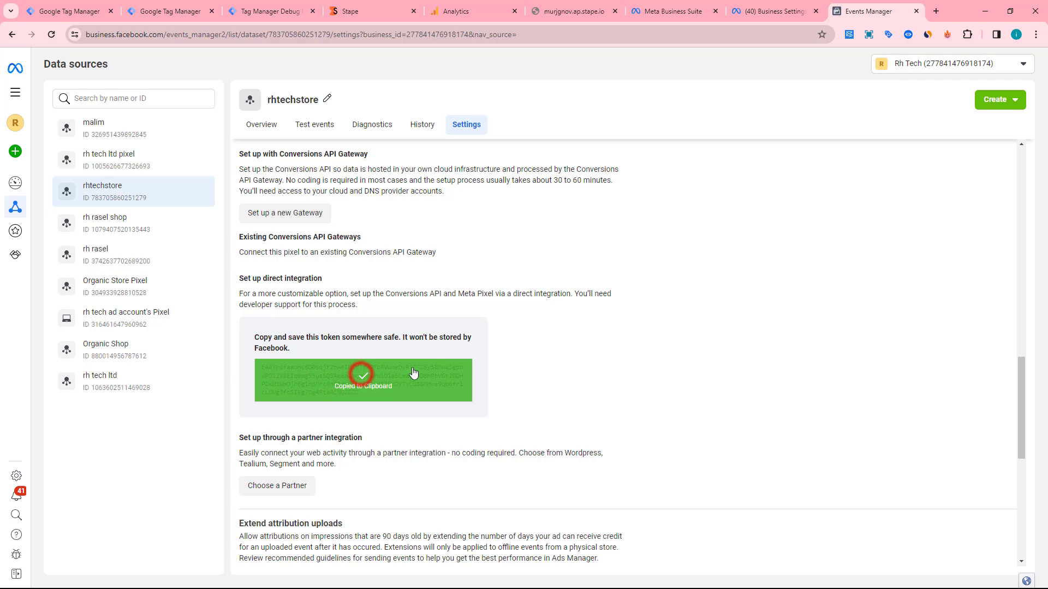
pyautogui.click(139, 8)
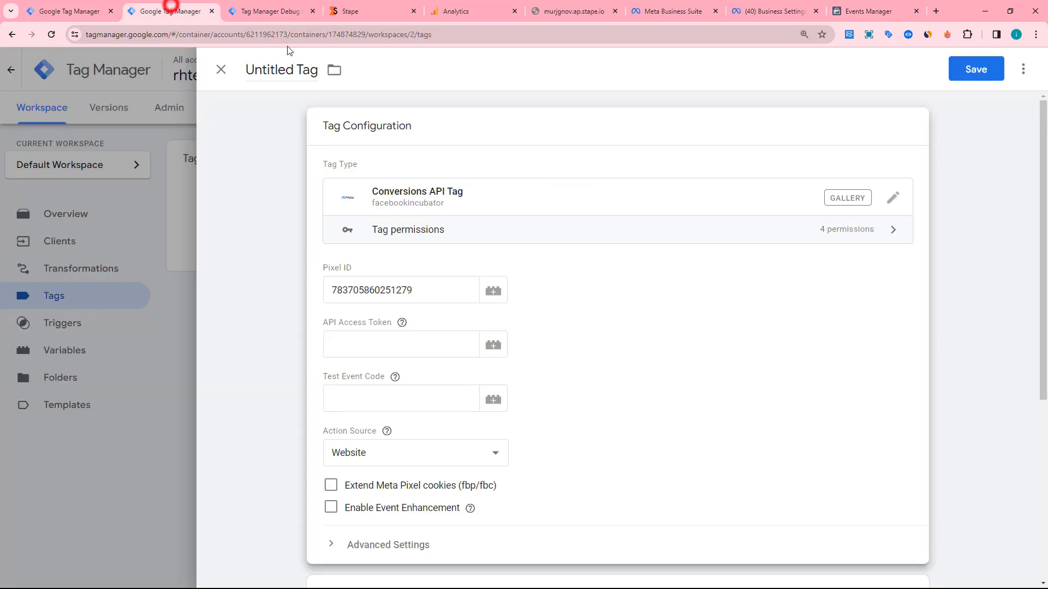
pyautogui.click(352, 341)
pyautogui.rightClick(354, 344)
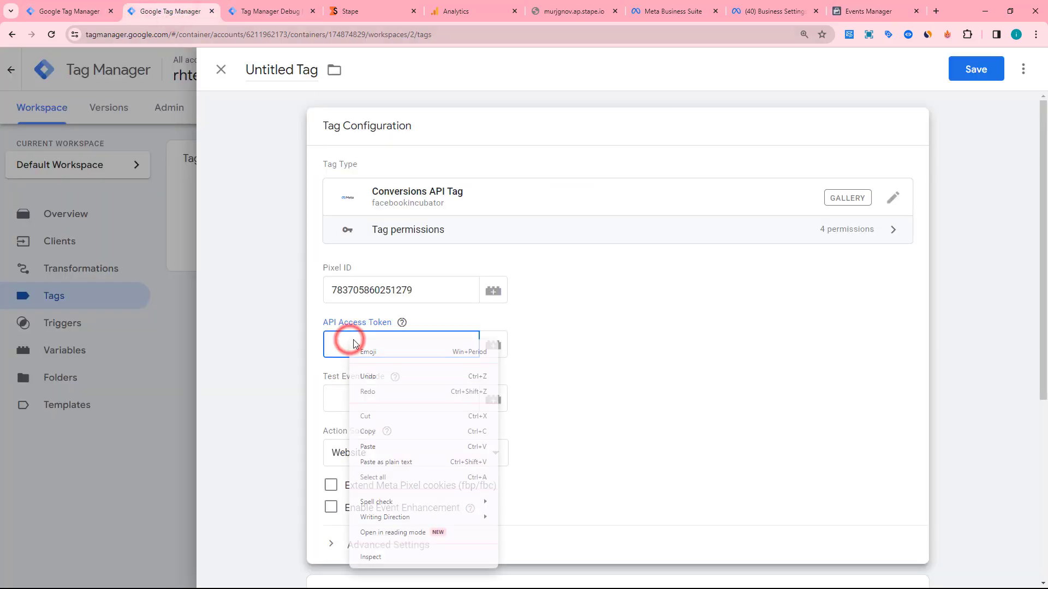
pyautogui.click(382, 447)
# Open the test events of the rhtechstore dataset in Events Manager and clear the recorded session activity
pyautogui.click(366, 408)
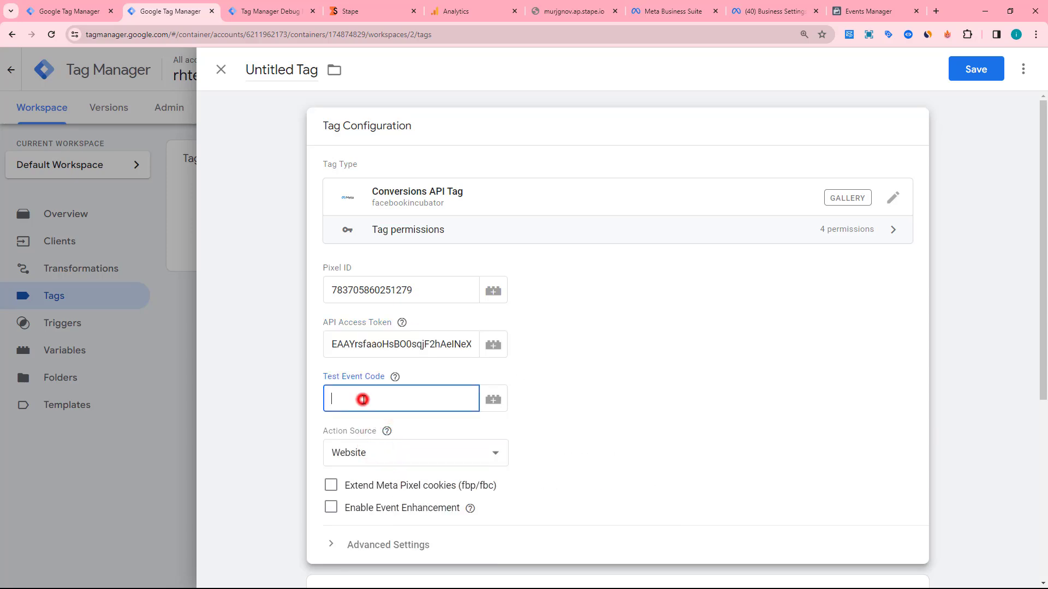
pyautogui.click(847, 8)
pyautogui.click(316, 126)
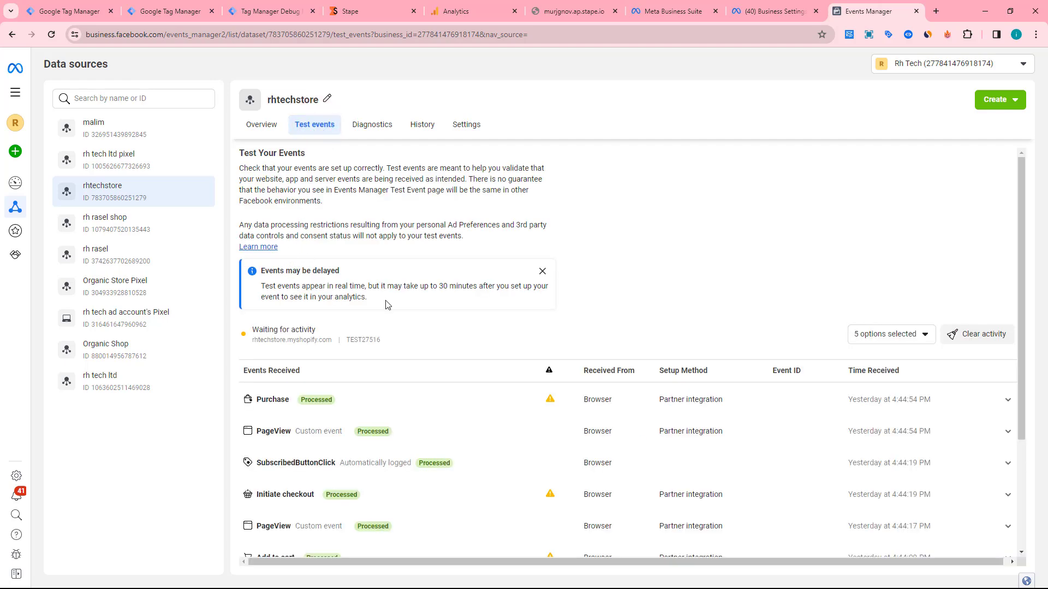
pyautogui.click(543, 271)
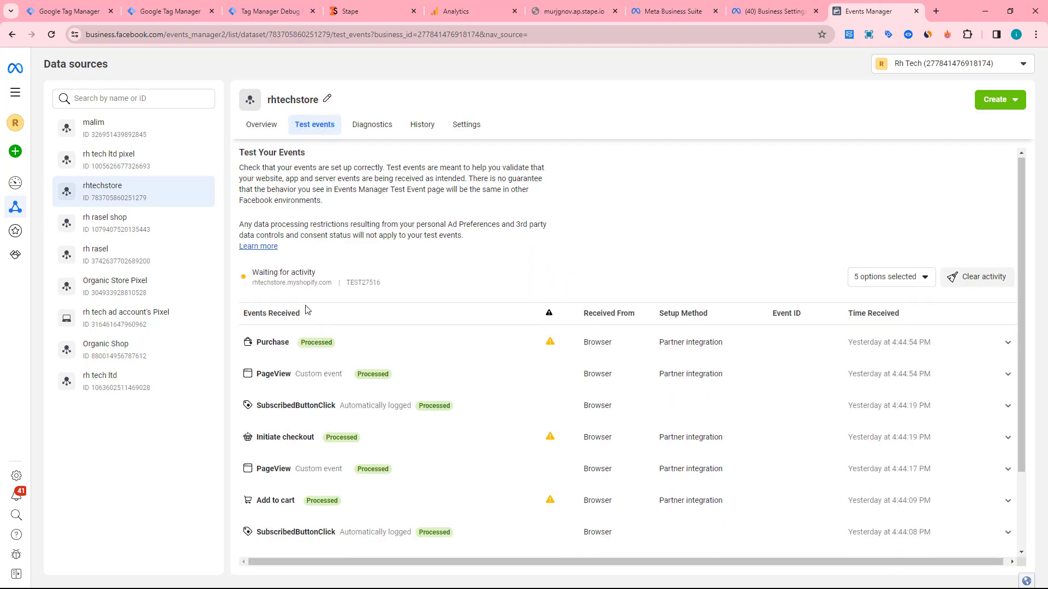
pyautogui.scroll(-2, 314, 318)
pyautogui.scroll(2, 319, 317)
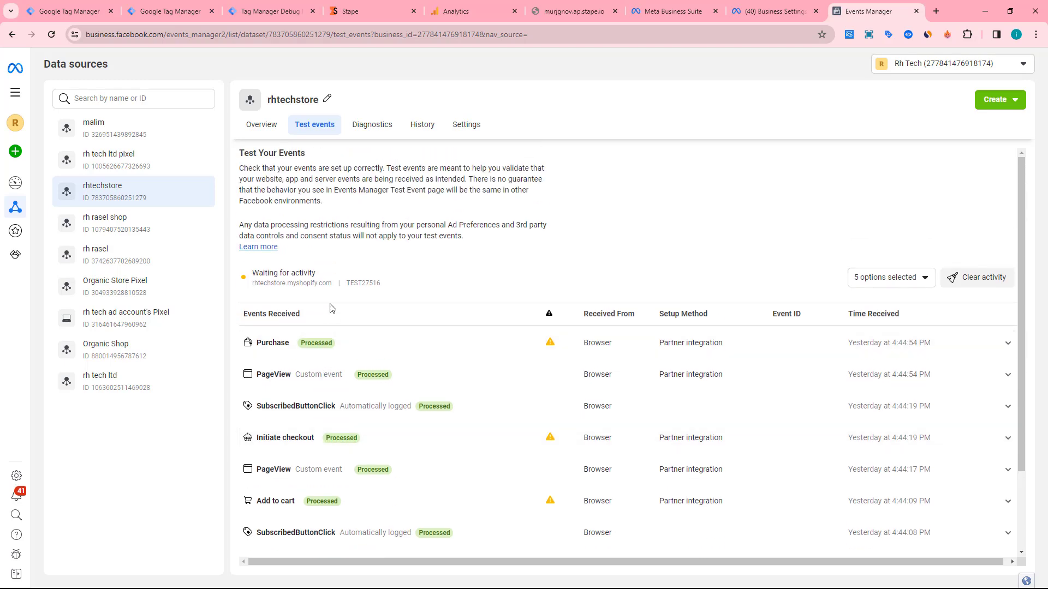
pyautogui.click(976, 277)
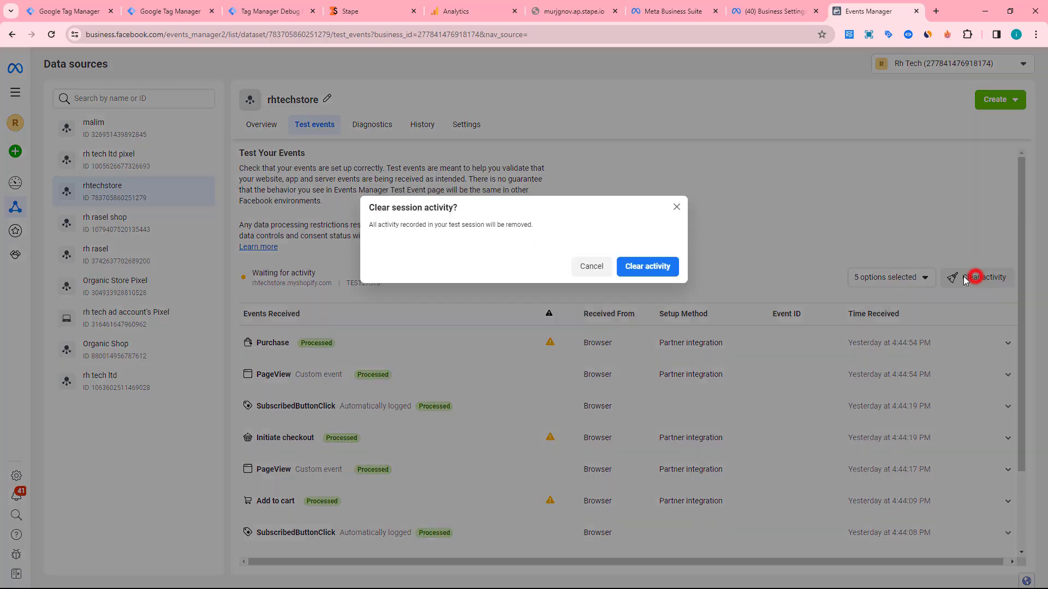
pyautogui.click(644, 269)
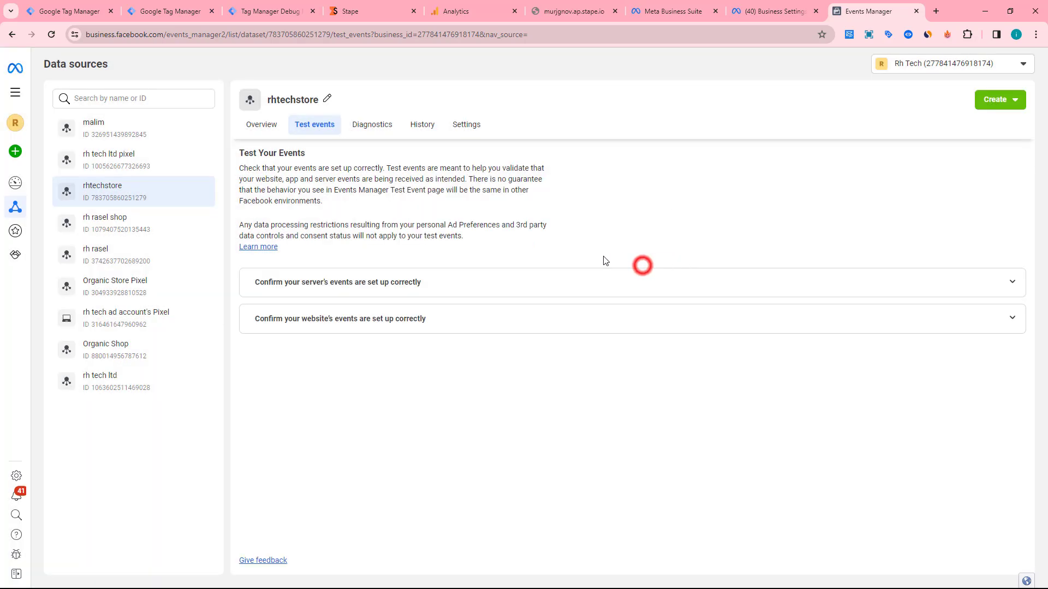
# Copy the server test event code TEST27516 from Events Manager and paste it as the Conversions API tag's Test Event Code
pyautogui.click(342, 289)
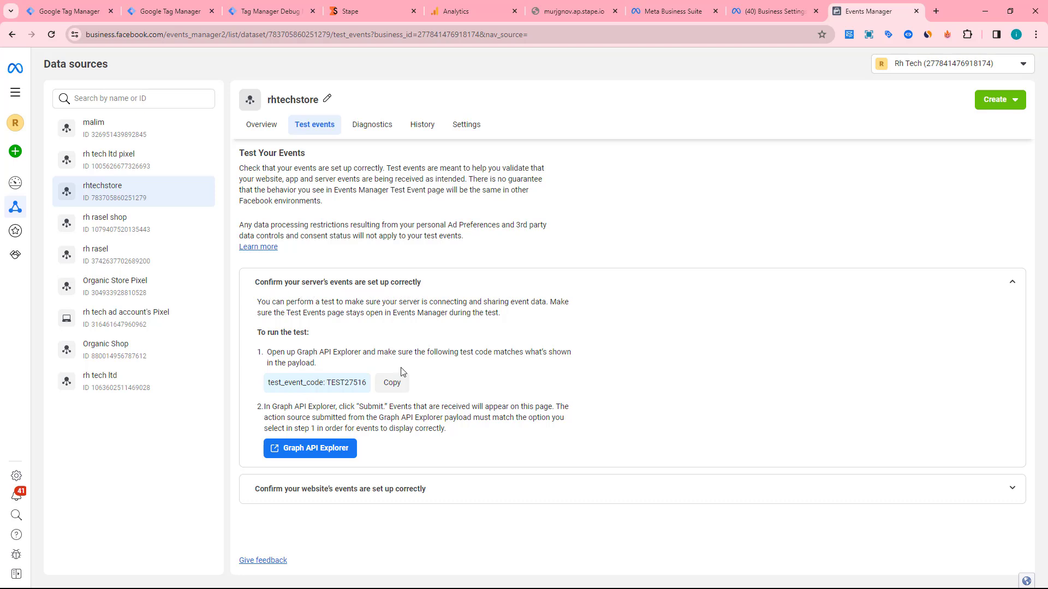
pyautogui.click(162, 12)
pyautogui.click(351, 399)
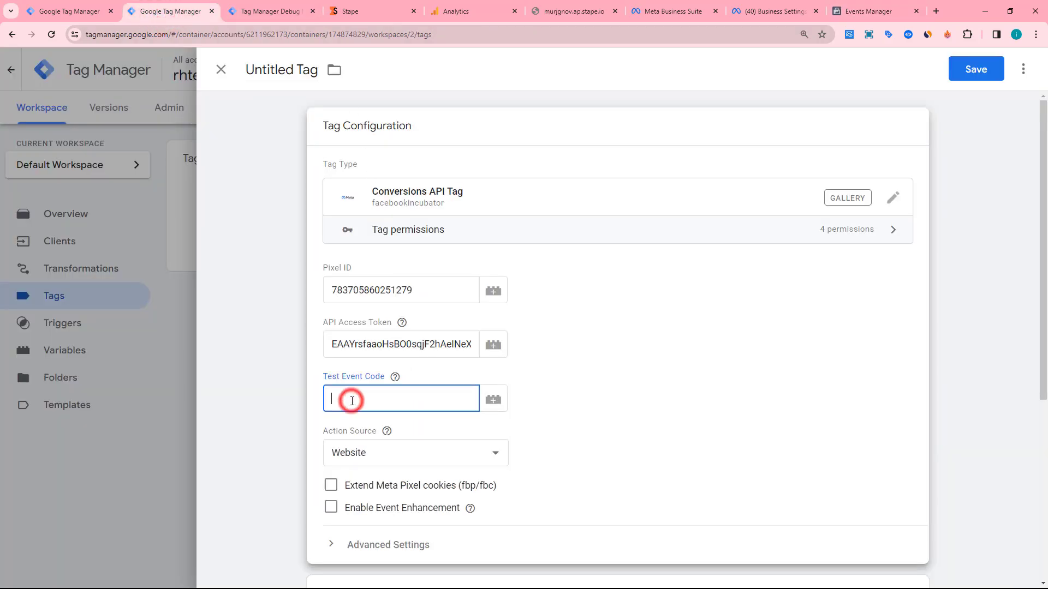
pyautogui.rightClick(351, 400)
pyautogui.click(375, 280)
# Add GA4 Client Name - Trigger as the tag's firing trigger and save the tag as Conversions API Tag
pyautogui.scroll(-4, 444, 342)
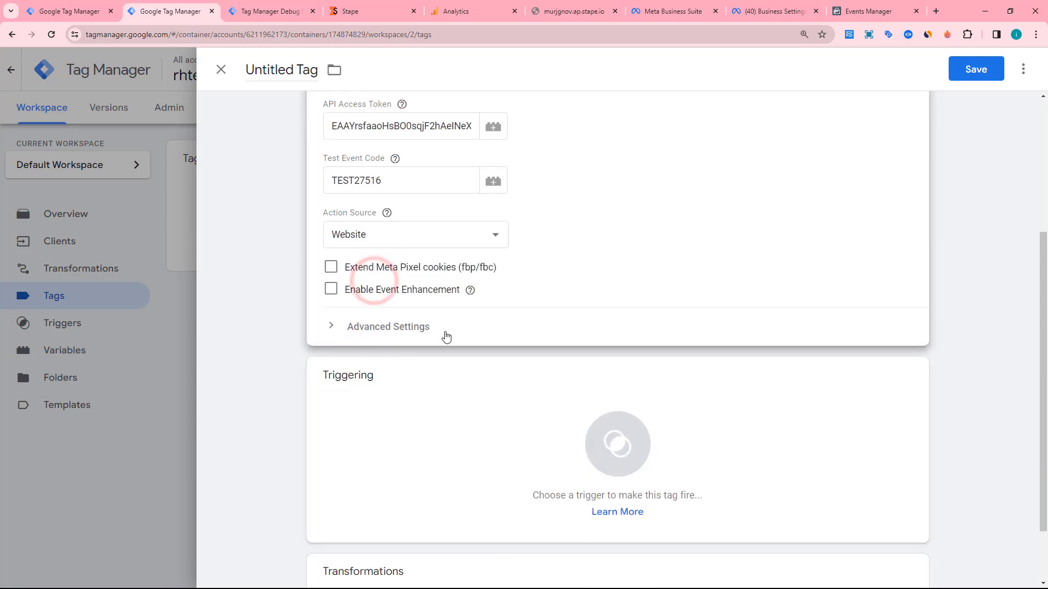
pyautogui.scroll(-2, 491, 312)
pyautogui.click(406, 297)
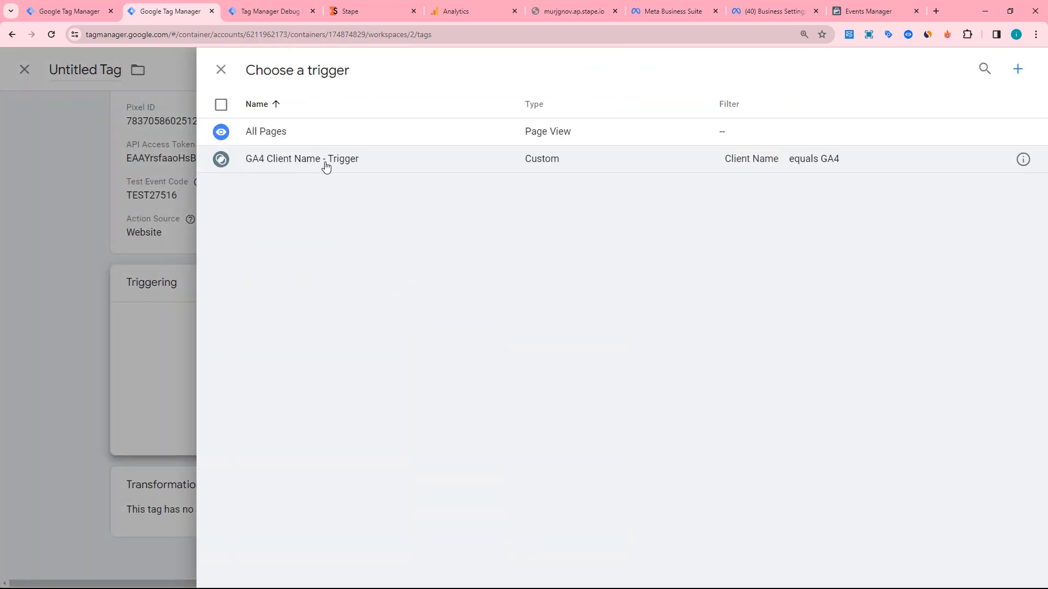
pyautogui.click(221, 160)
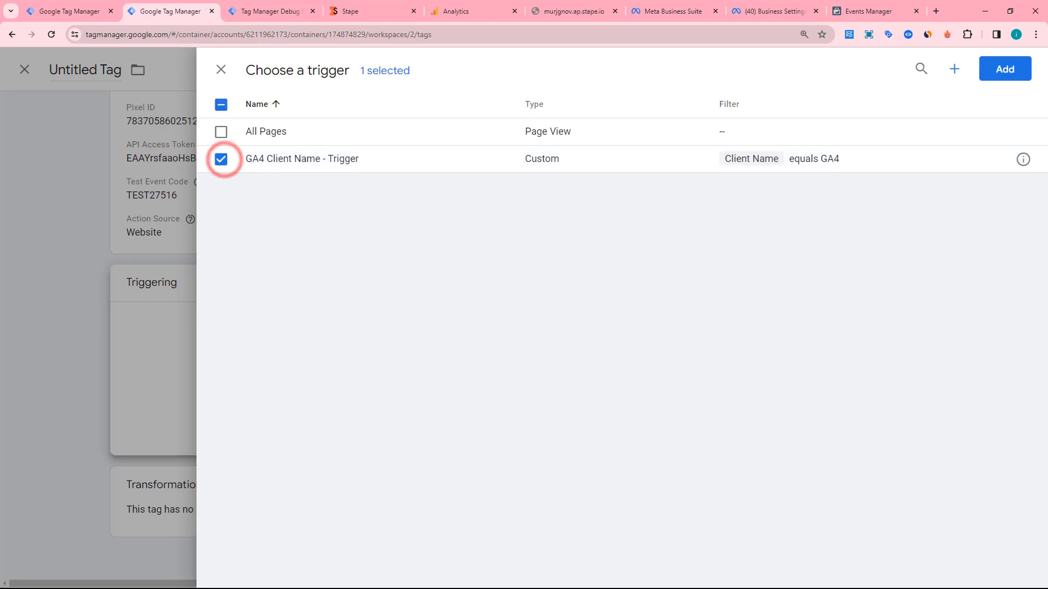
pyautogui.click(1000, 66)
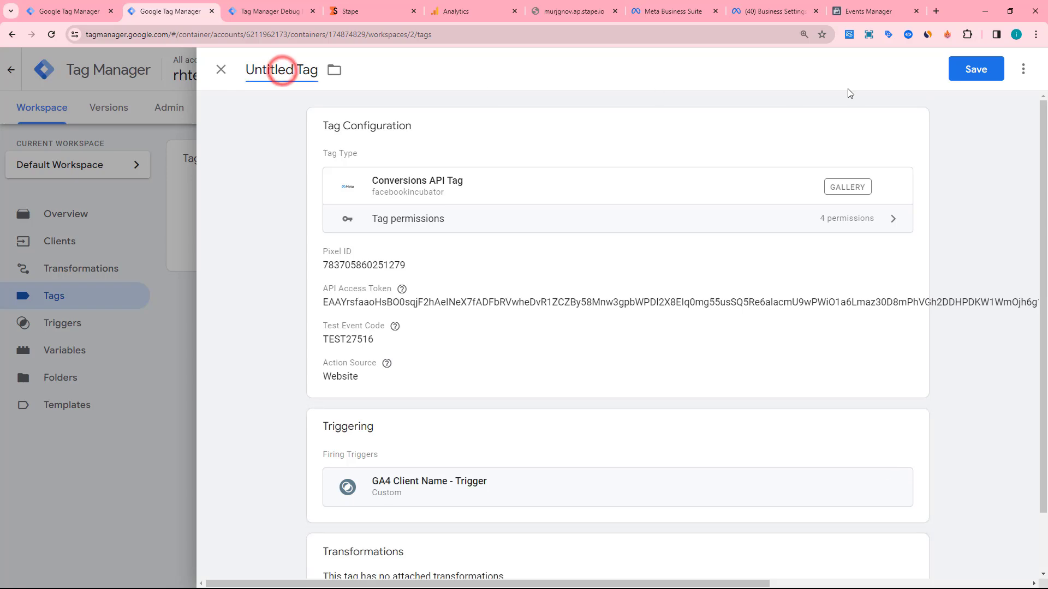
pyautogui.click(975, 68)
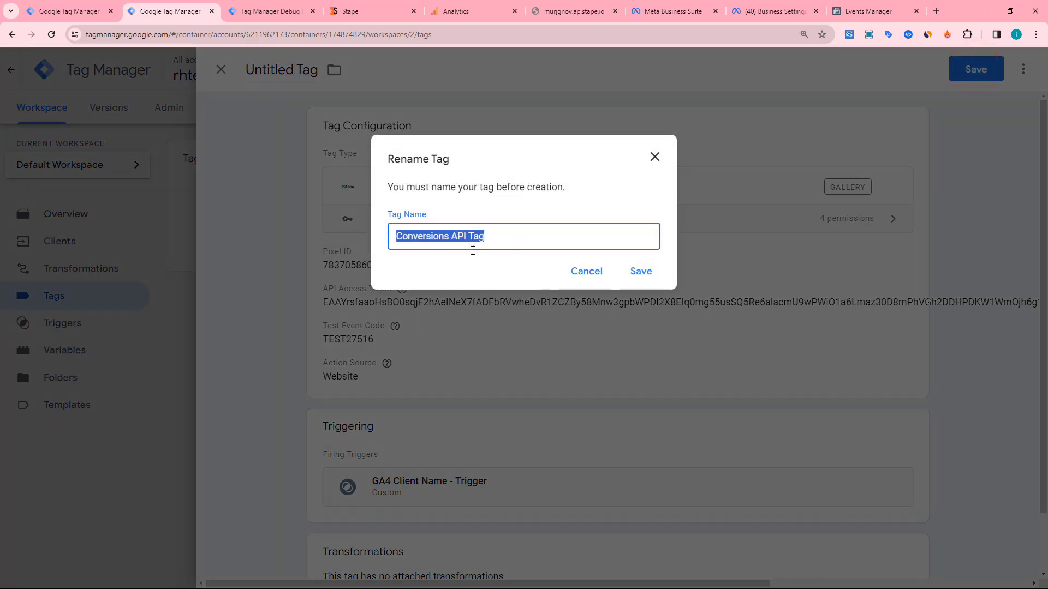
pyautogui.click(641, 273)
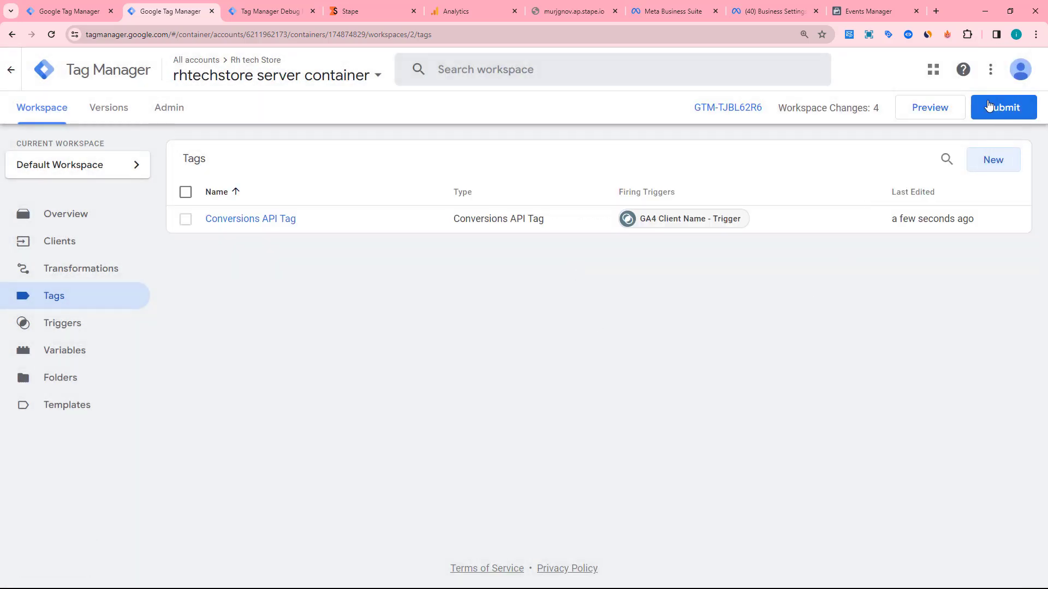
# Publish the rhtechstore server container's workspace changes without entering version details
pyautogui.click(998, 108)
pyautogui.click(1010, 71)
pyautogui.click(706, 464)
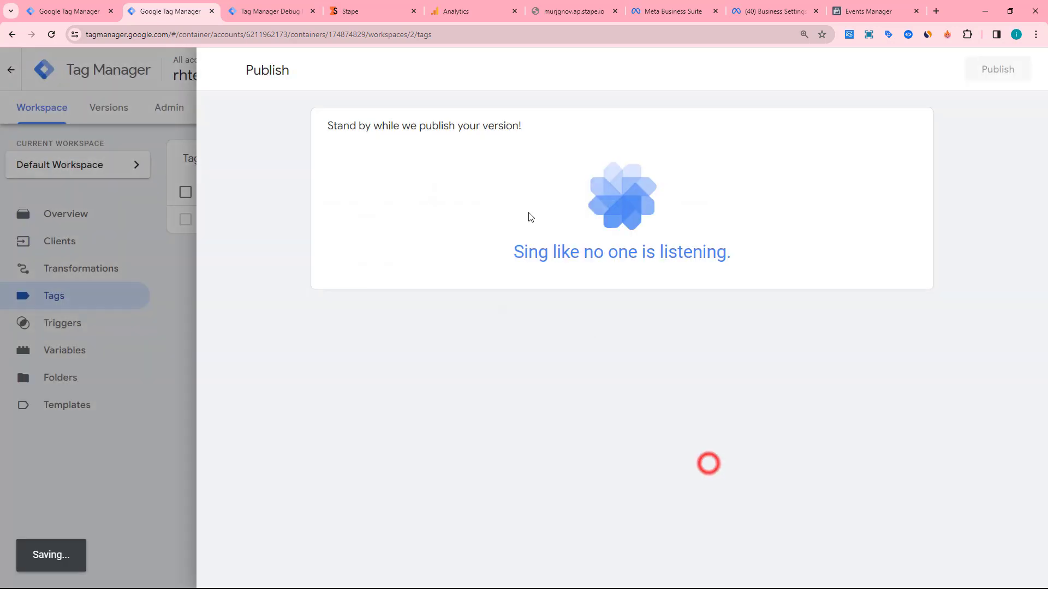
# Publish the rhtechstore.myshopify.com web container's changes to the Live environment, skipping the version name and description
pyautogui.click(87, 10)
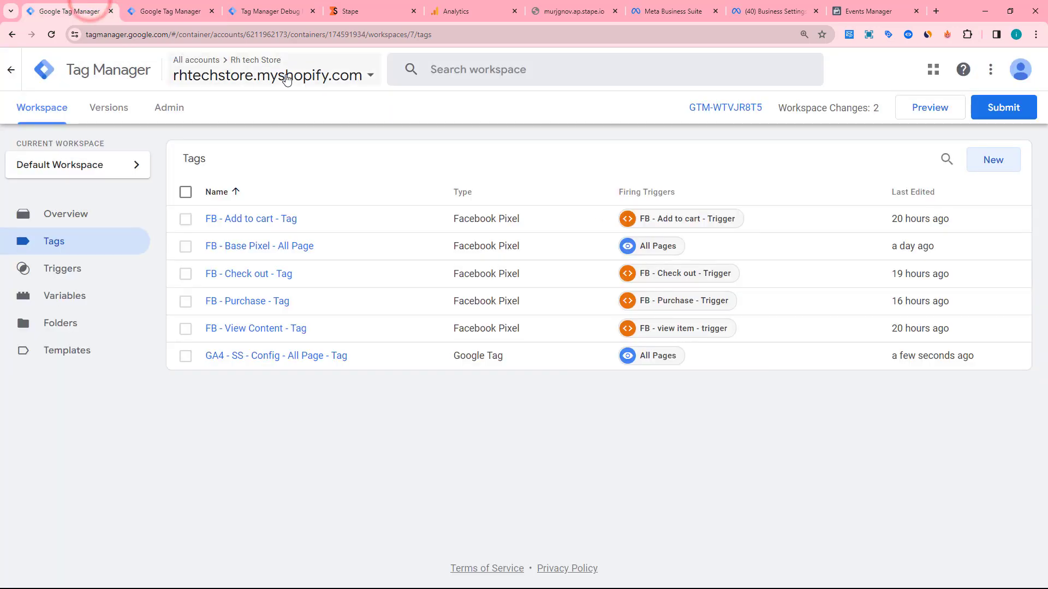
pyautogui.click(994, 110)
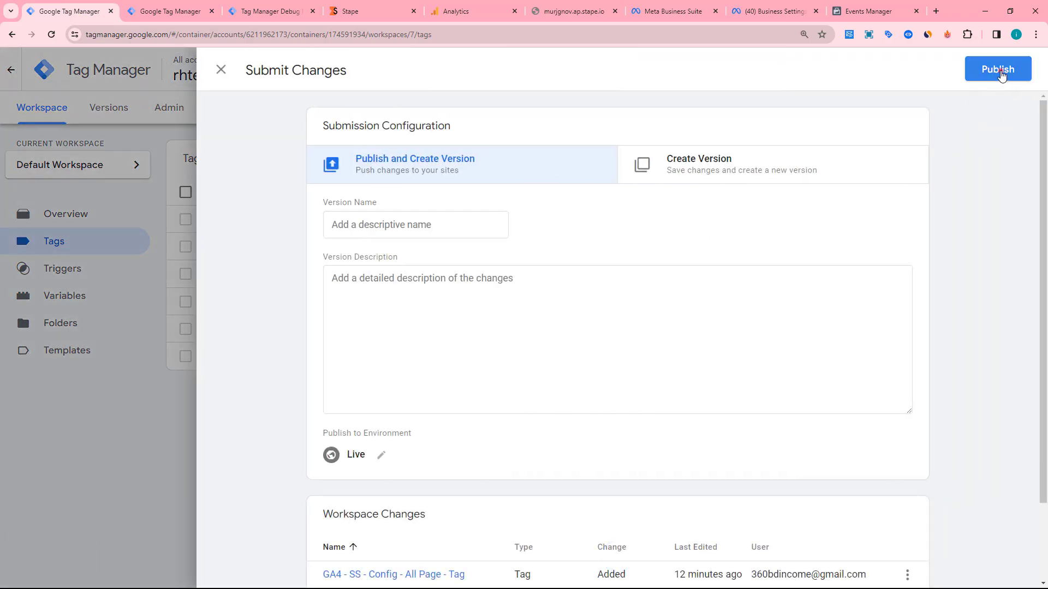
pyautogui.click(994, 71)
pyautogui.click(704, 467)
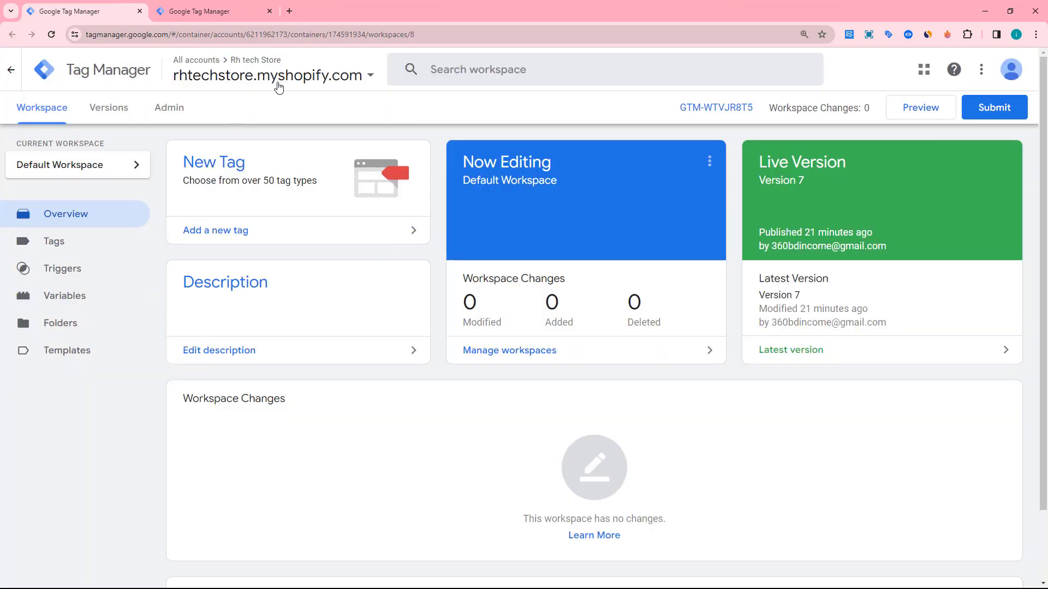
pyautogui.click(199, 11)
pyautogui.click(47, 8)
pyautogui.click(894, 107)
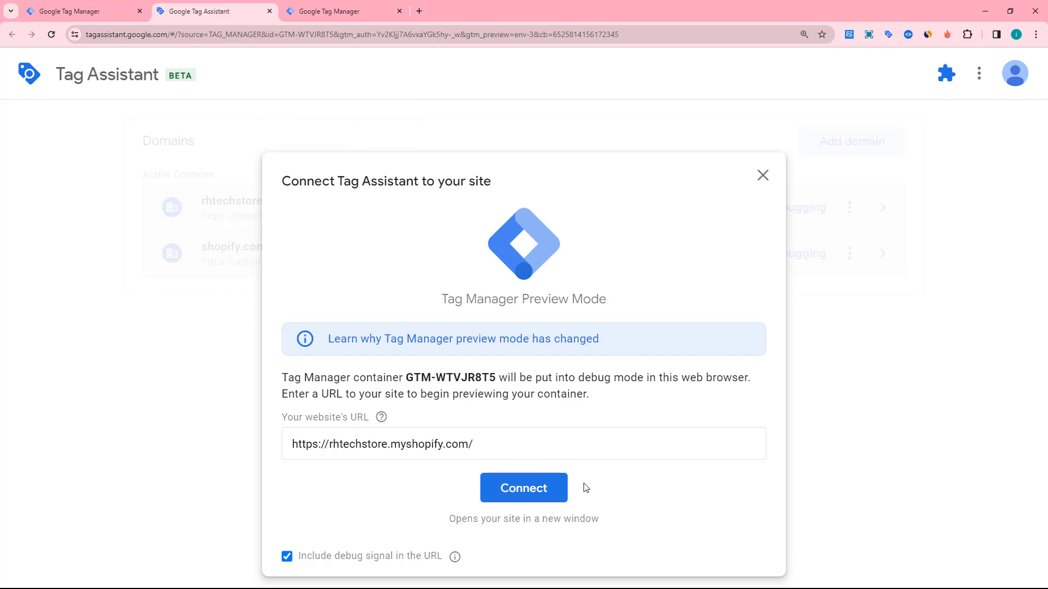
pyautogui.click(545, 490)
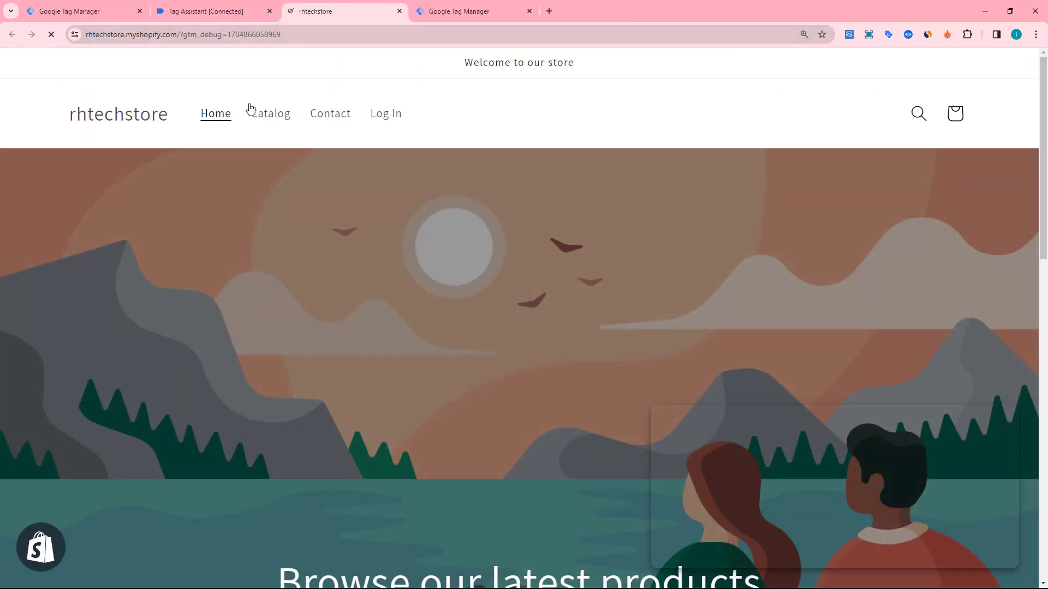
pyautogui.scroll(-12, 297, 156)
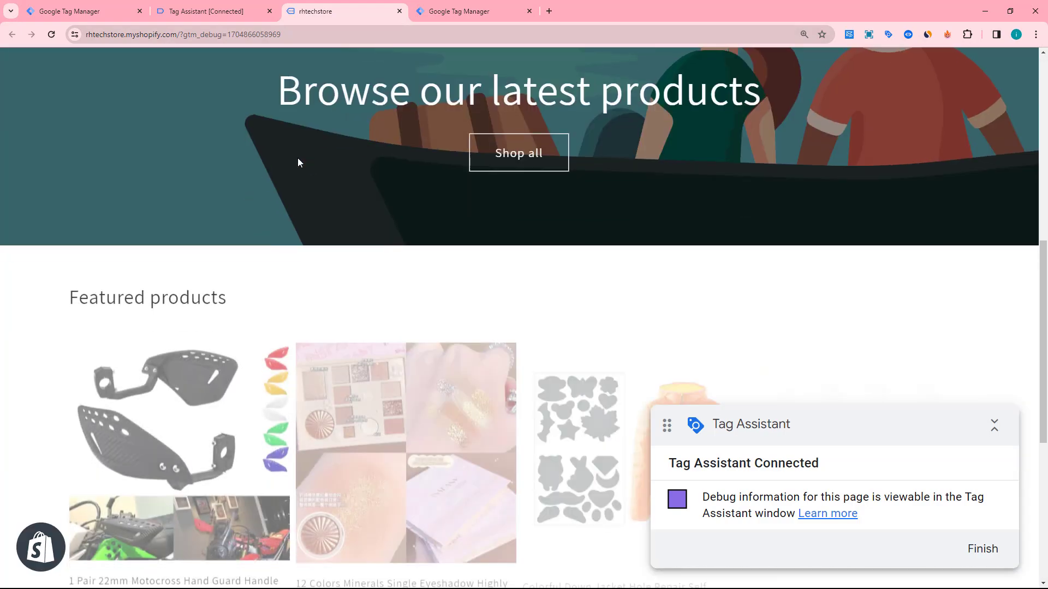
# Examine the tags fired in Tag Assistant for the store's home page and the 12 Colors Minerals Single Eyeshadow product page
pyautogui.click(180, 11)
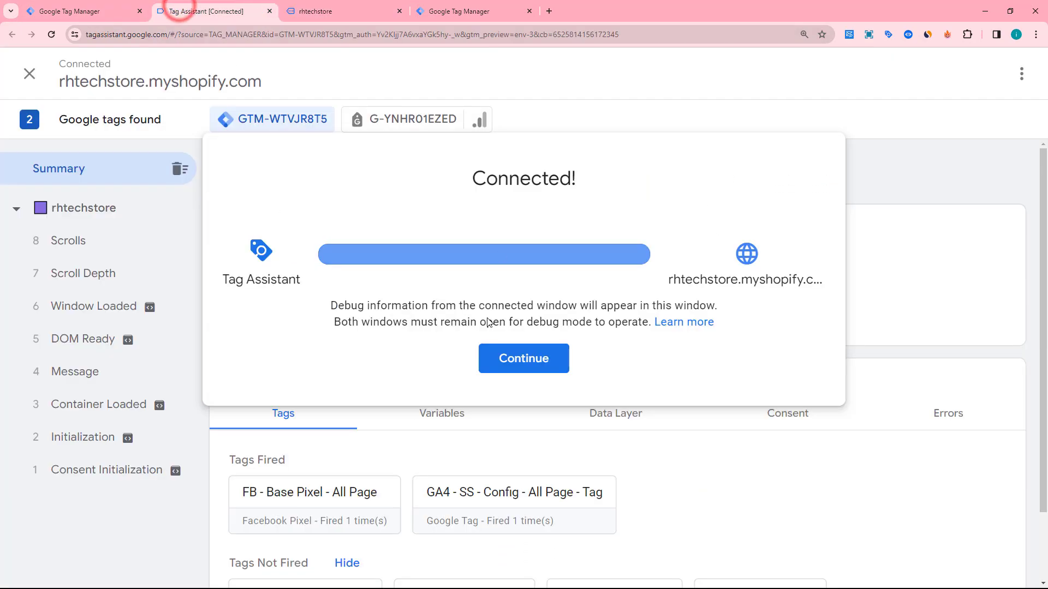
pyautogui.click(545, 360)
pyautogui.scroll(-2, 545, 360)
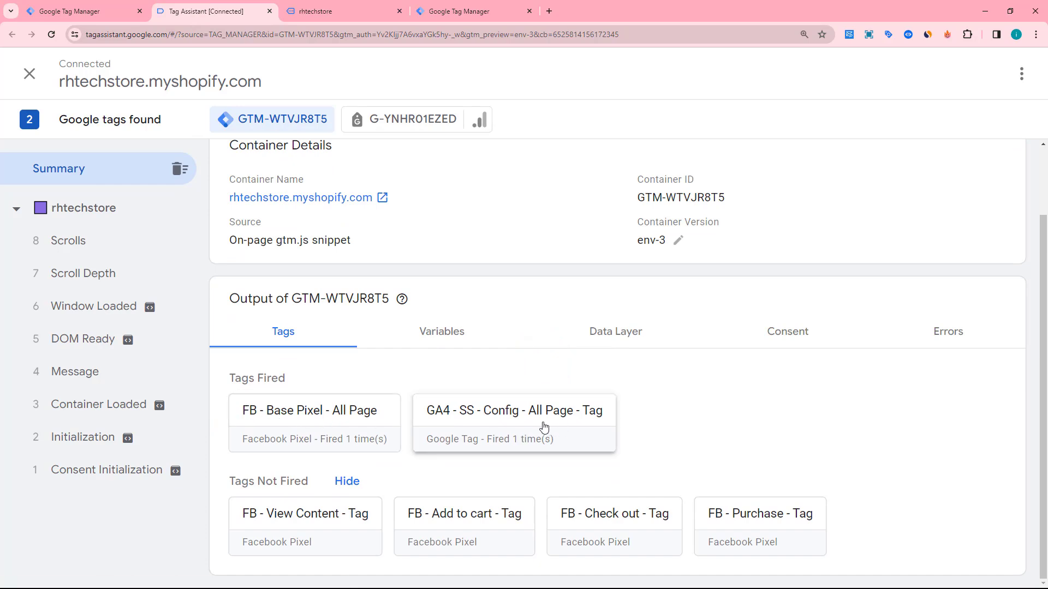
pyautogui.click(321, 11)
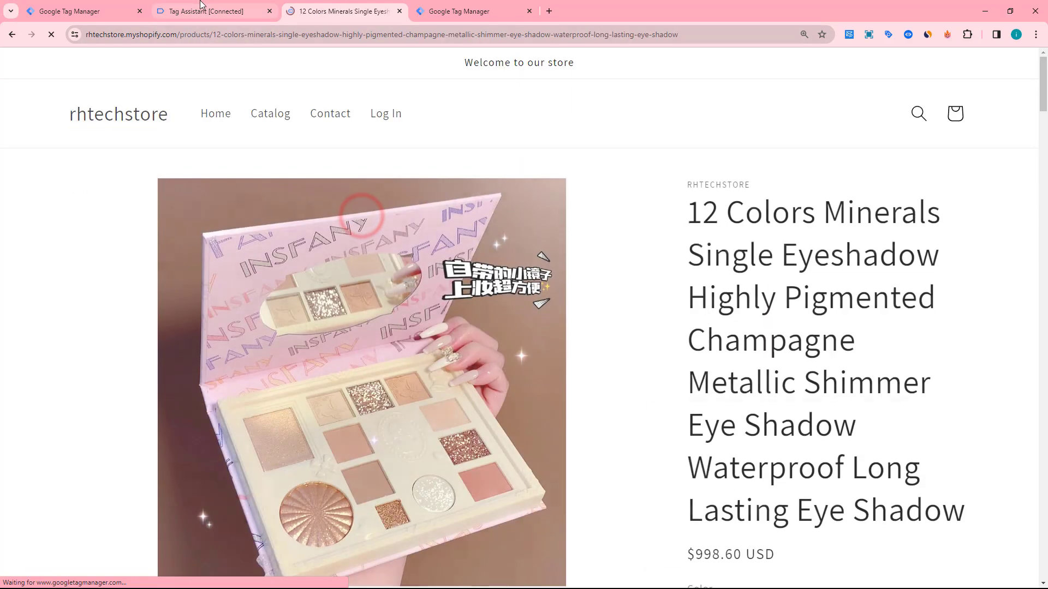
pyautogui.click(207, 11)
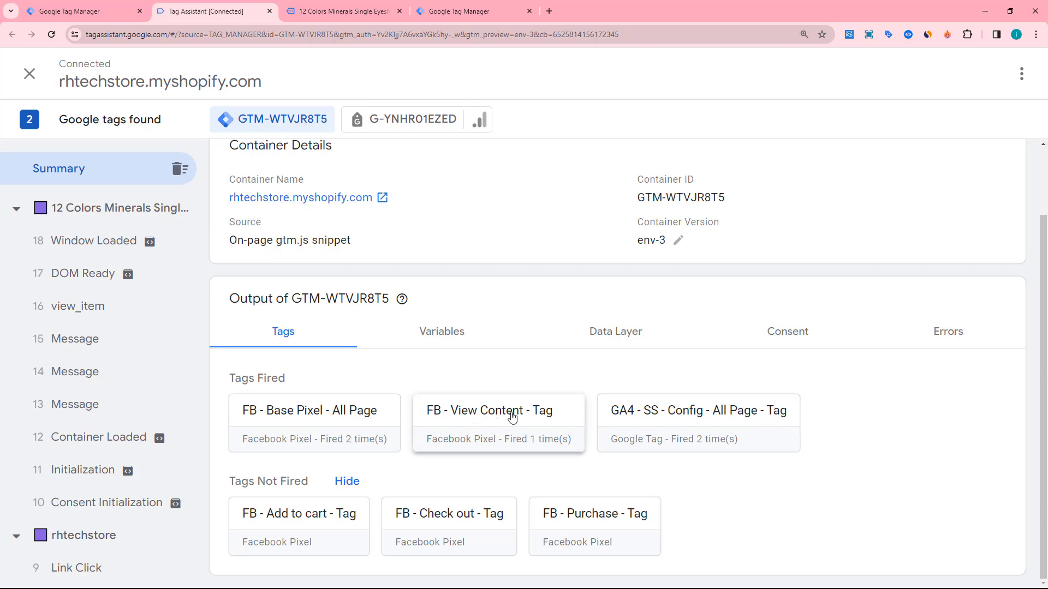
# Preview the rhtechstore server container and check which tags fire on the incoming requests
pyautogui.click(457, 11)
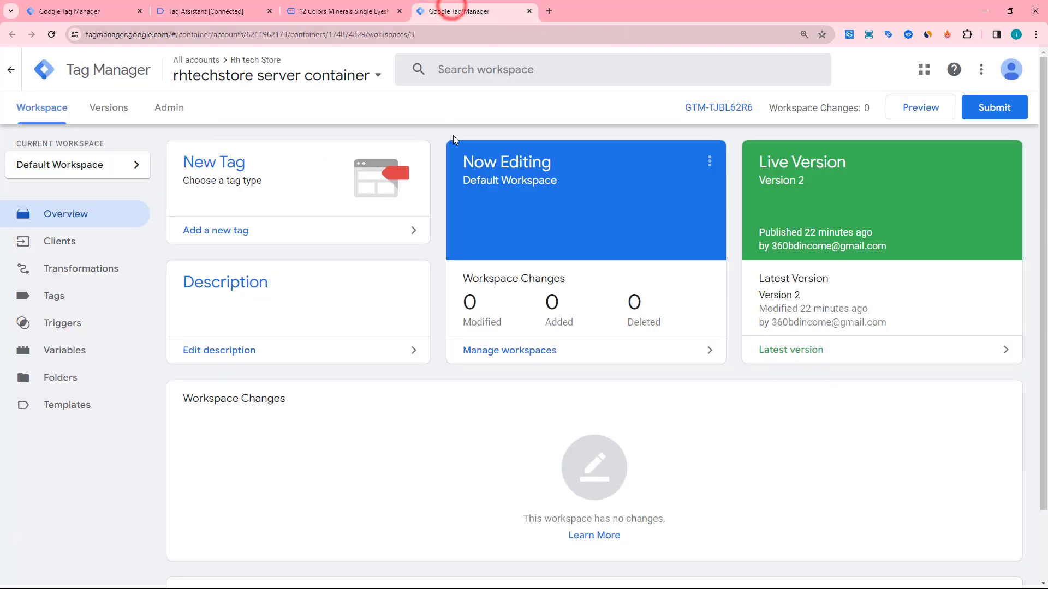
pyautogui.click(927, 105)
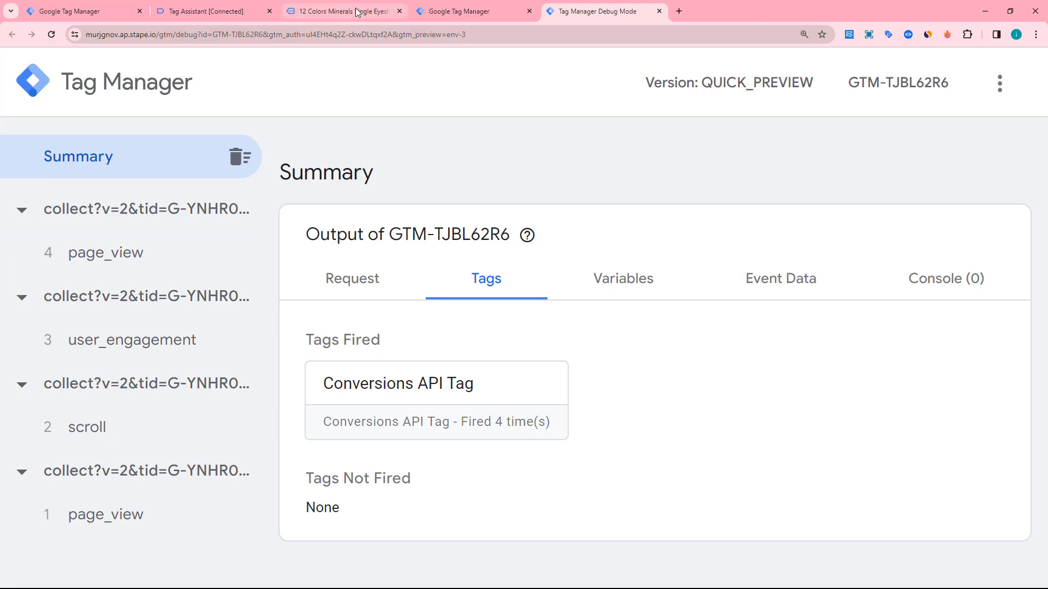
# Open Meta Business Suite in a new browser tab and go to its Business settings
pyautogui.click(678, 12)
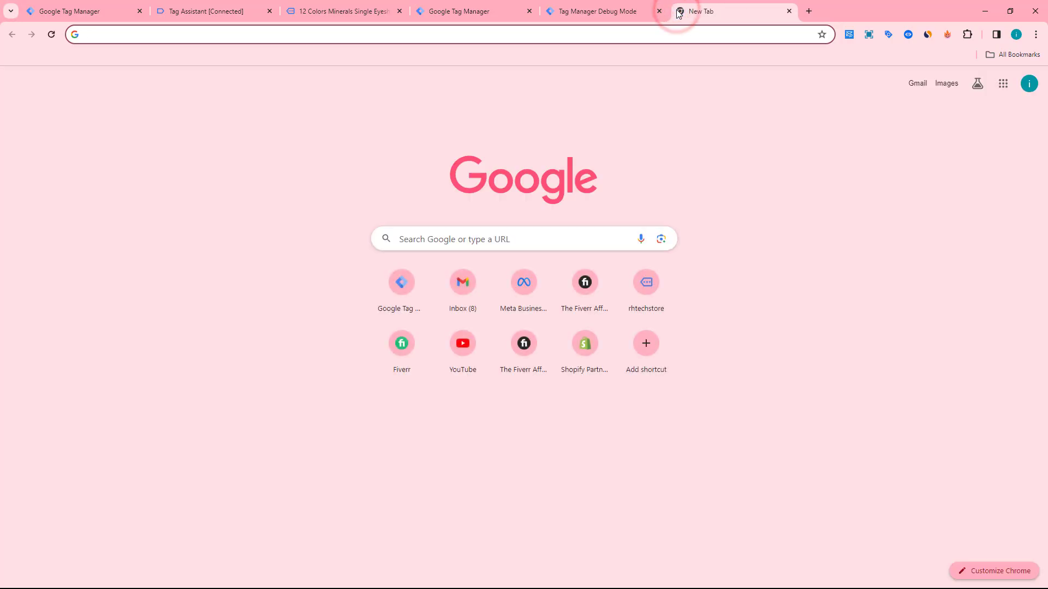
pyautogui.write('bu')
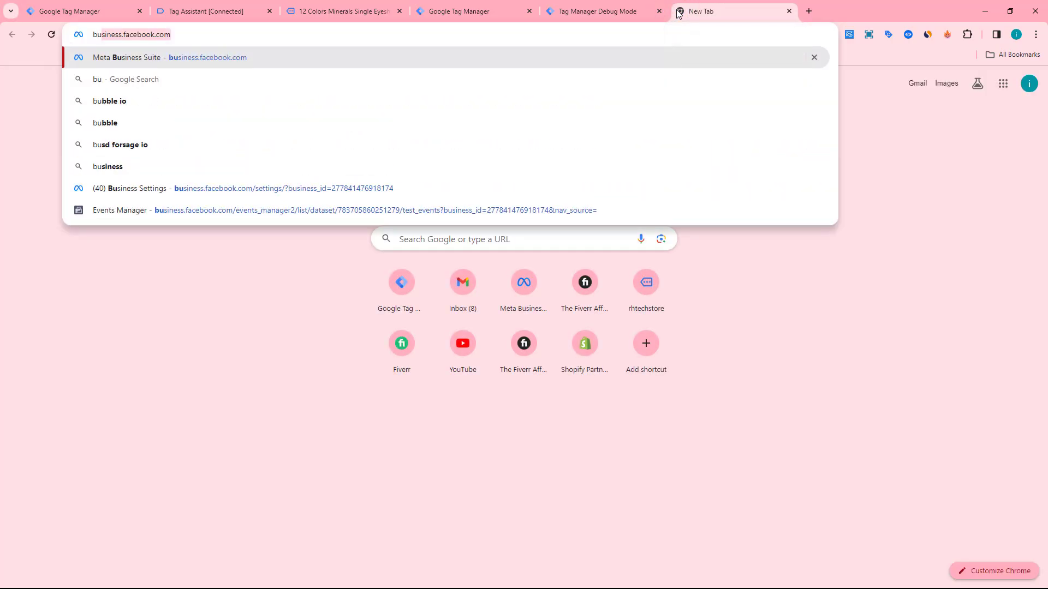
pyautogui.press('Return')
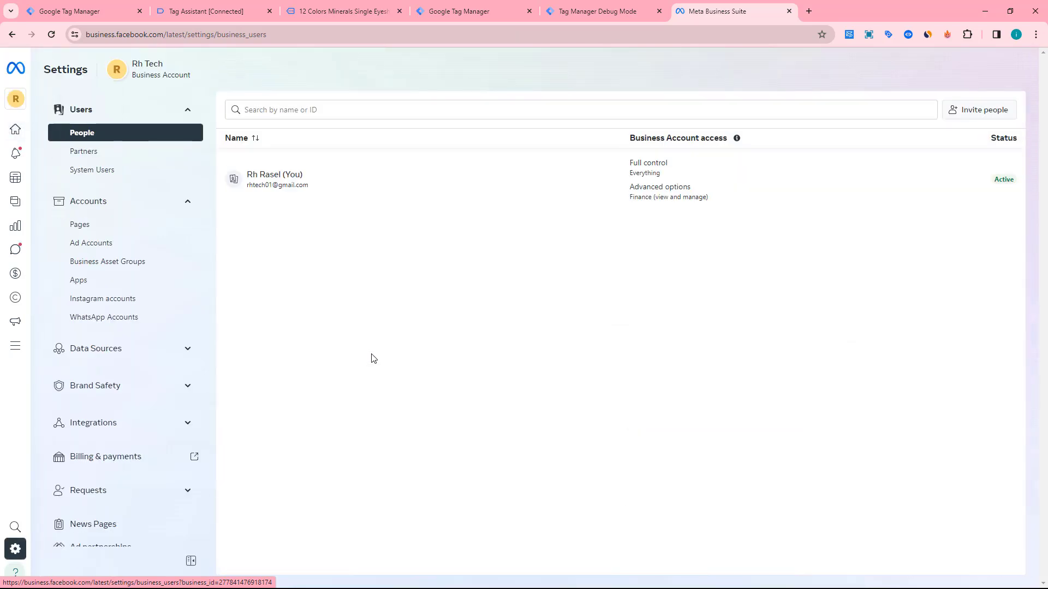
pyautogui.scroll(-4, 103, 461)
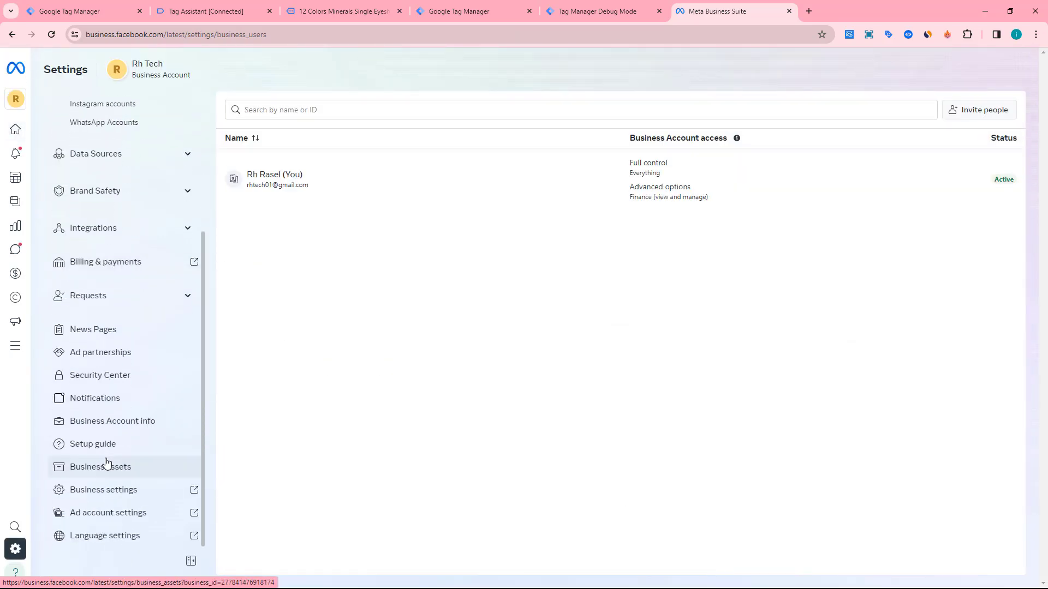
pyautogui.click(117, 497)
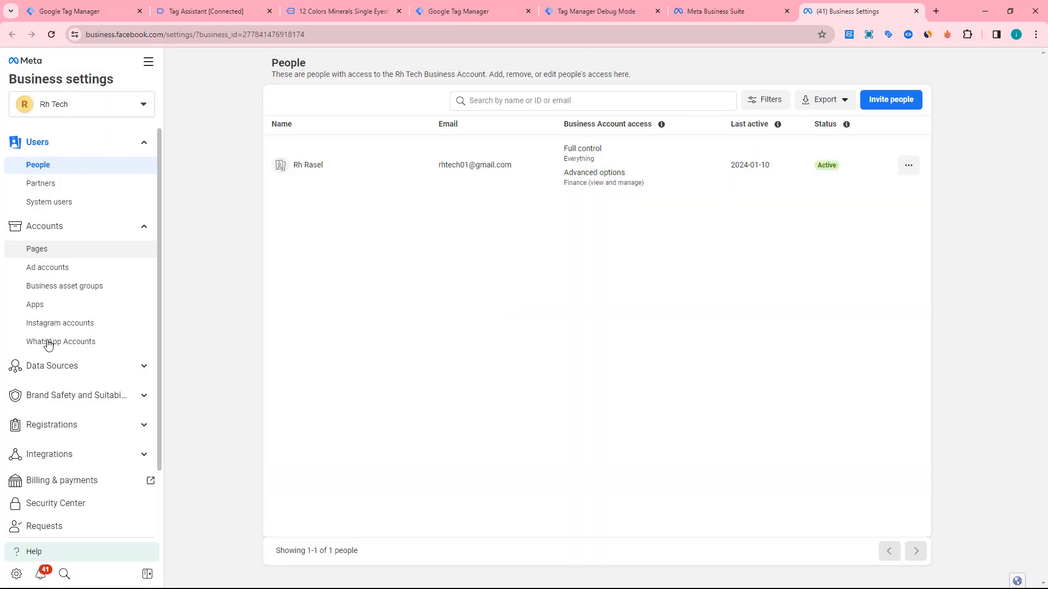
# Open the rhtechstore dataset from the business's data sources in Events Manager and close the Business Settings page
pyautogui.scroll(-2, 58, 415)
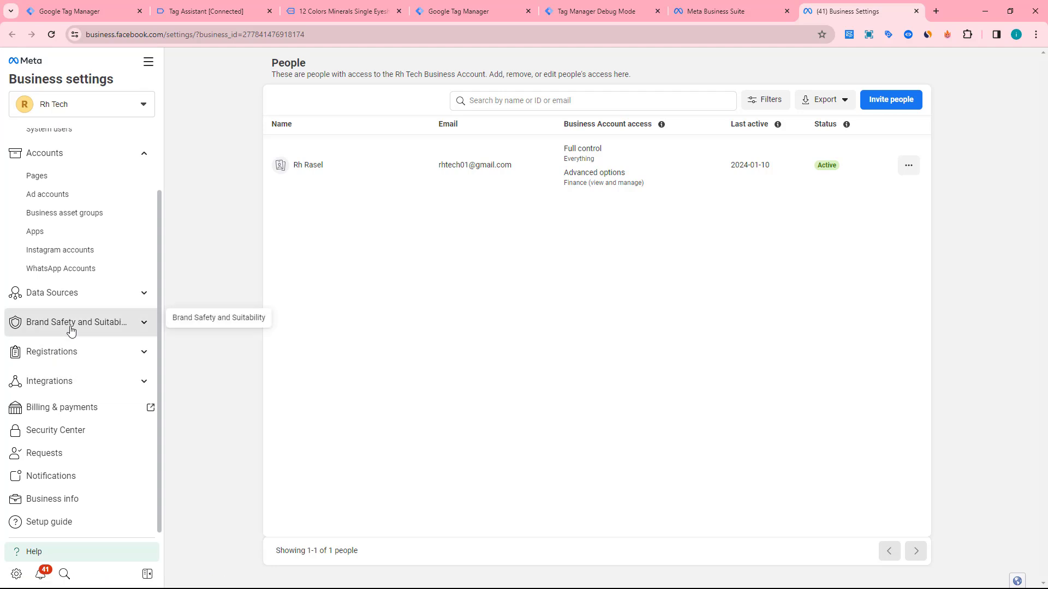
pyautogui.click(86, 298)
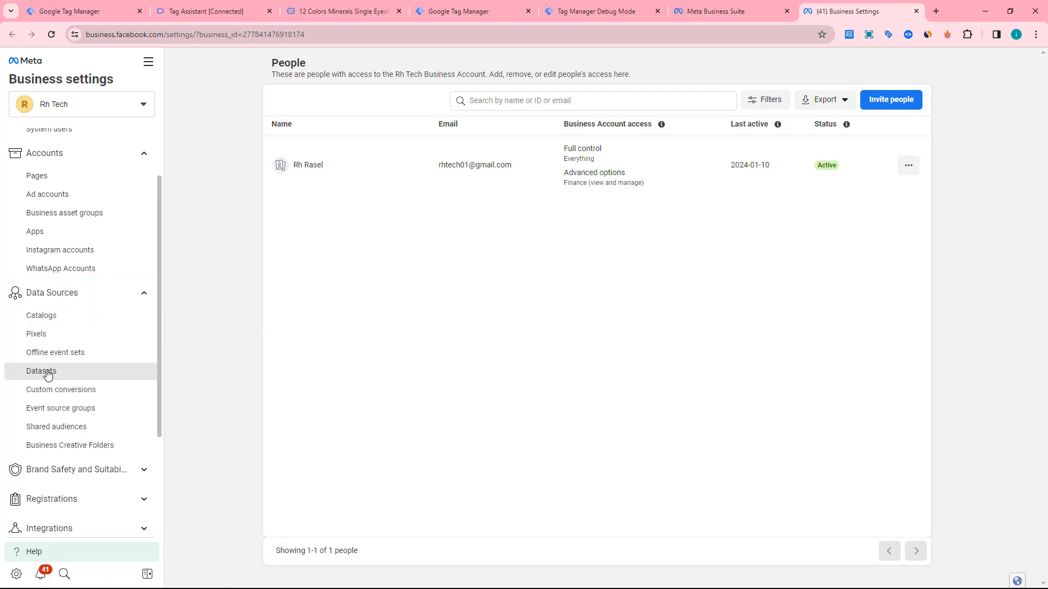
pyautogui.click(46, 371)
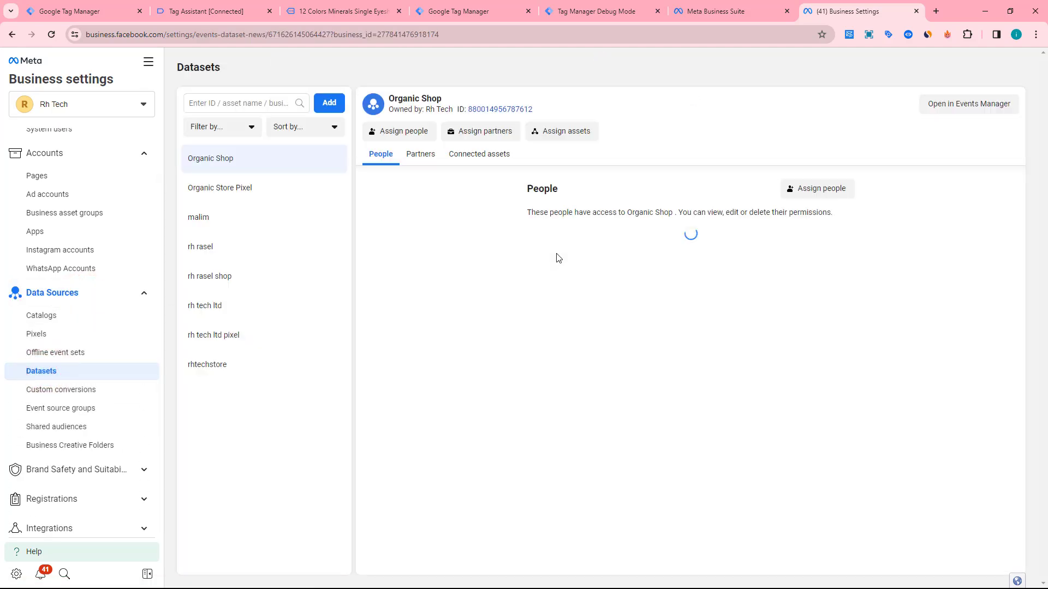
pyautogui.click(216, 363)
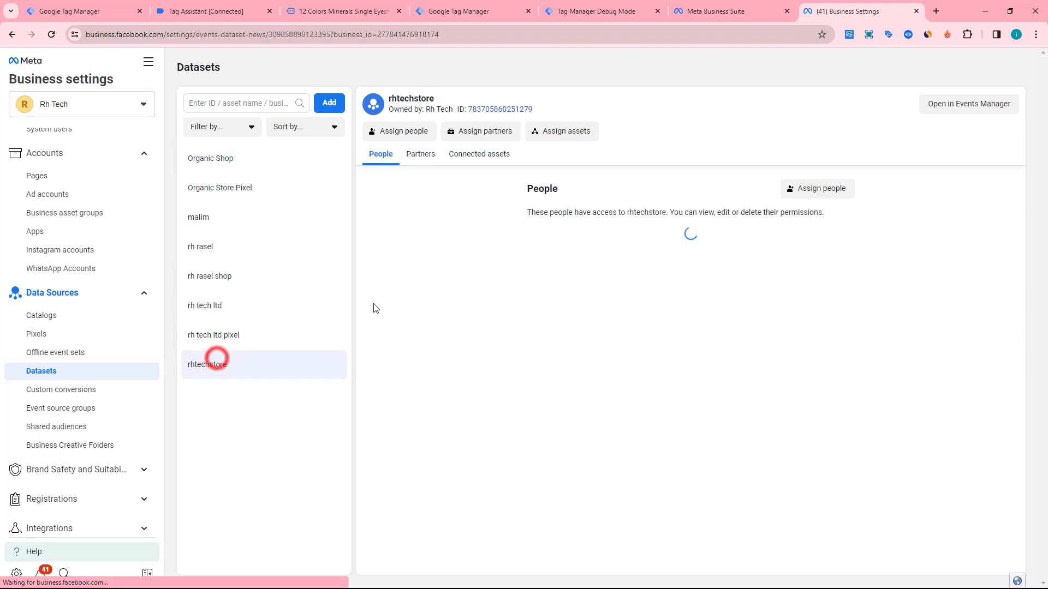
pyautogui.click(951, 106)
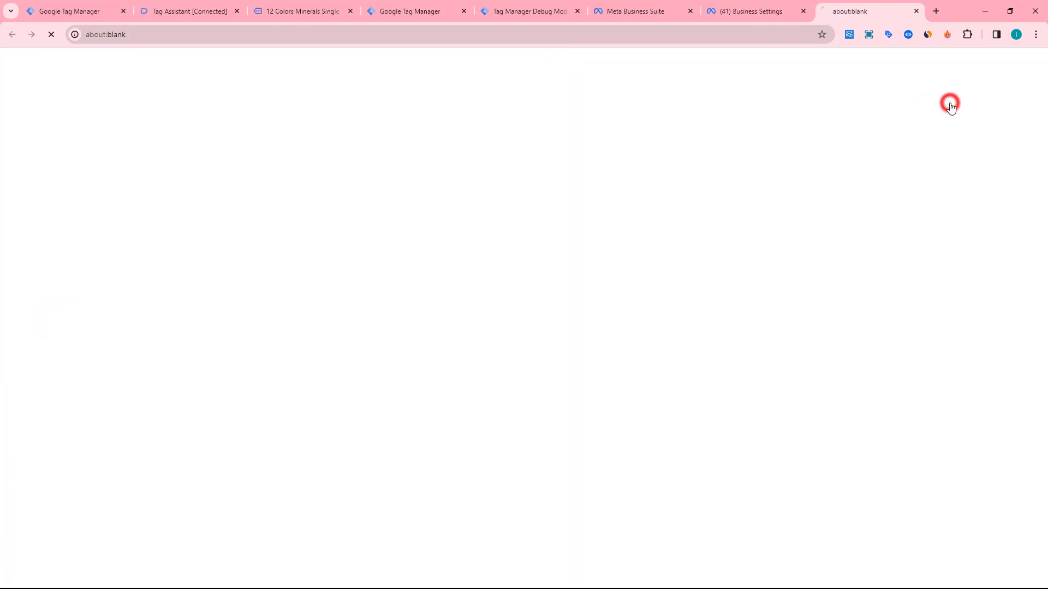
pyautogui.click(805, 10)
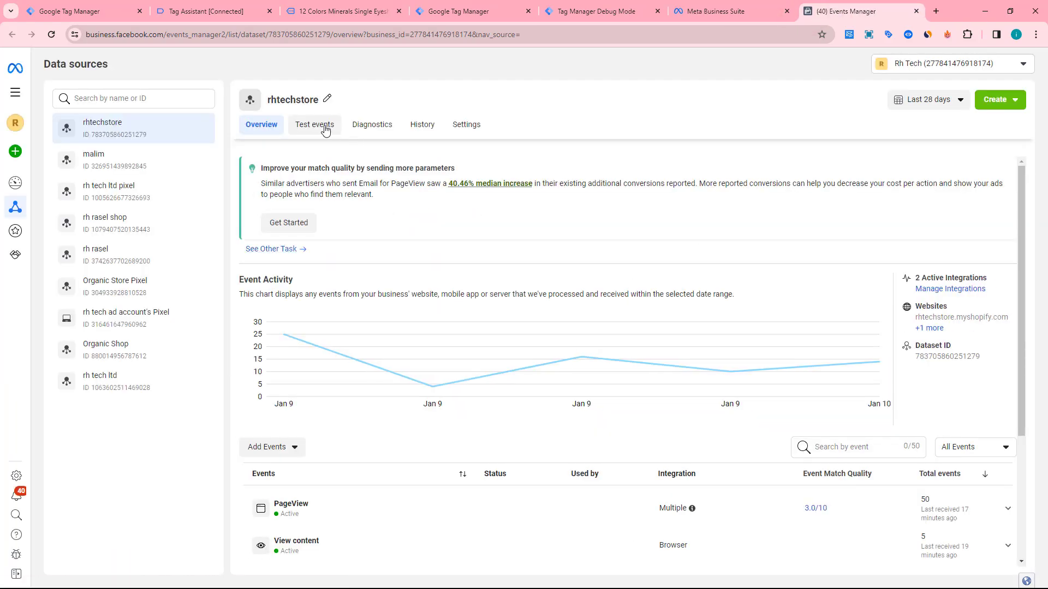
# Review the rhtechstore dataset's event overview, and clear the existing activity from its Test events
pyautogui.scroll(-3, 384, 282)
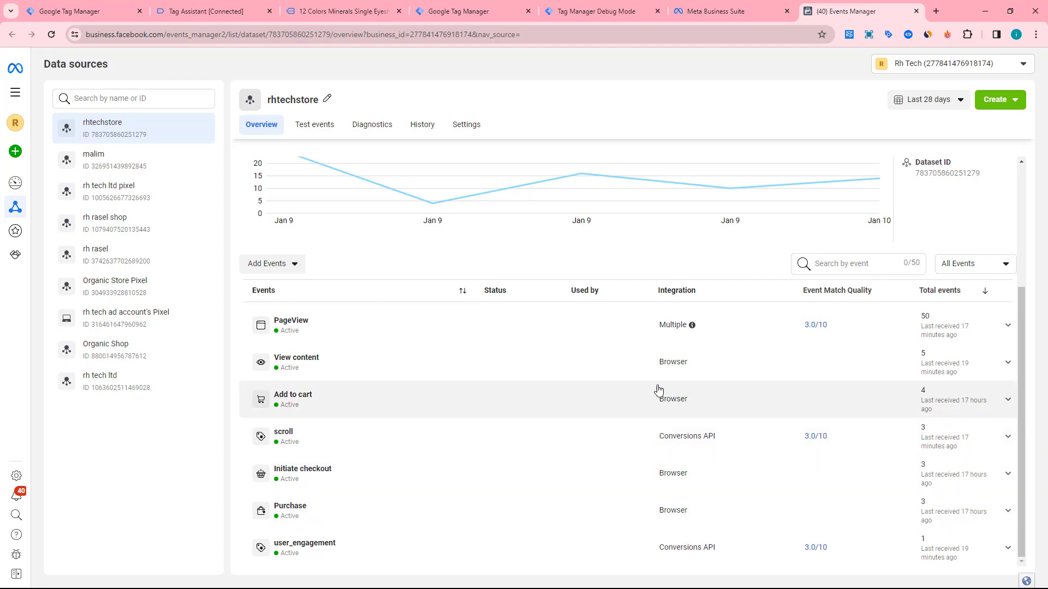
pyautogui.scroll(3, 468, 325)
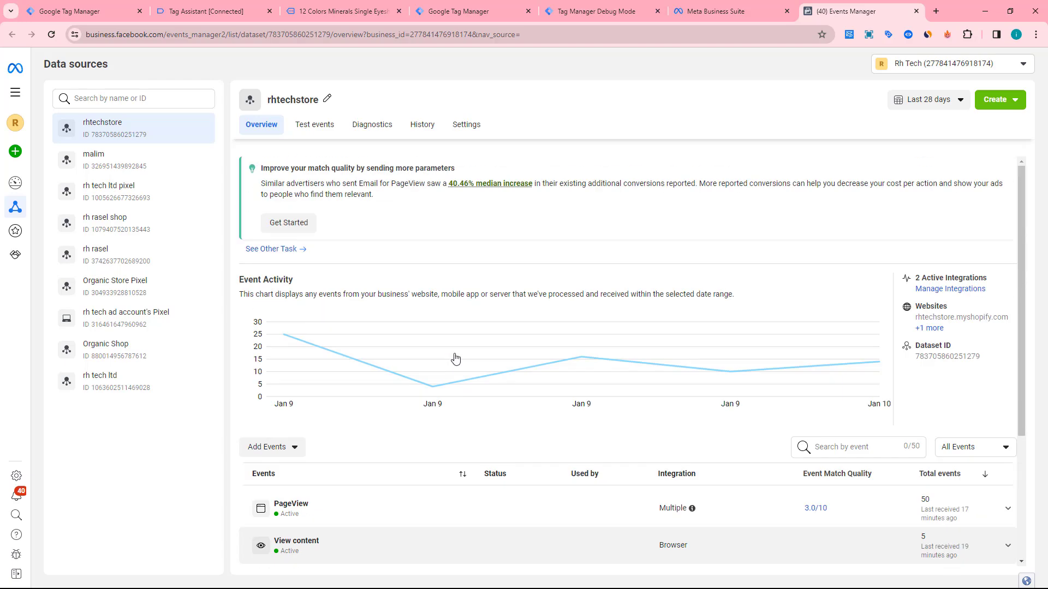
pyautogui.click(302, 128)
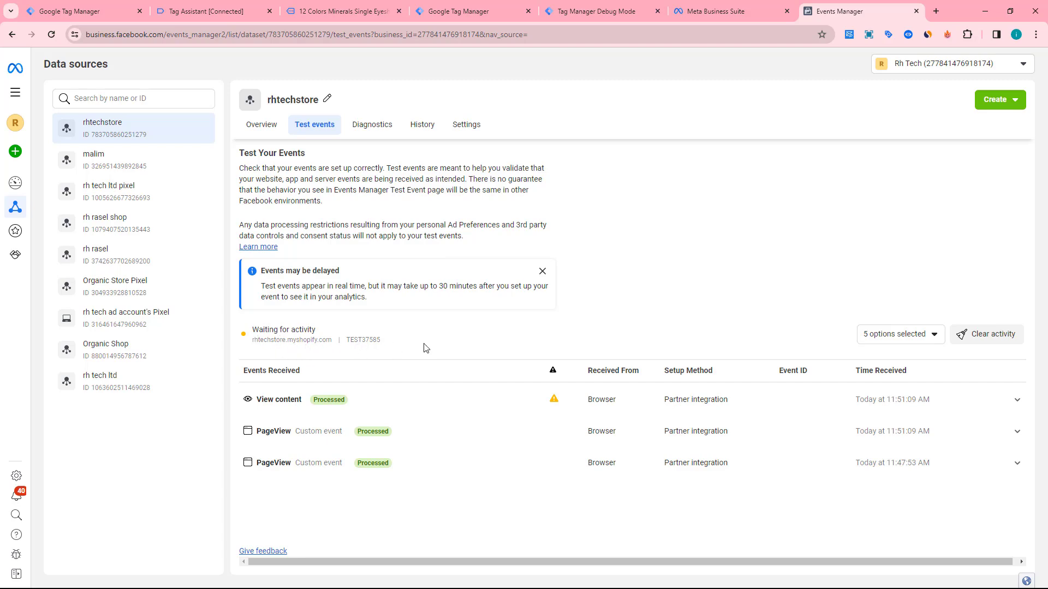
pyautogui.click(987, 334)
pyautogui.click(650, 263)
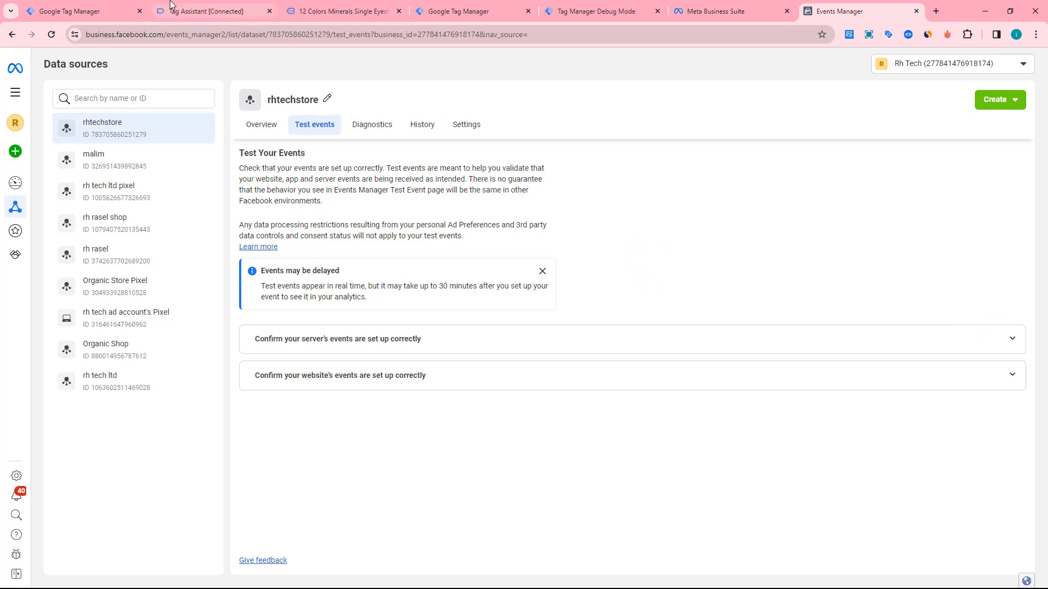
# Load the store's home page and check the website events received in Events Manager's Test events
pyautogui.click(358, 10)
pyautogui.click(144, 113)
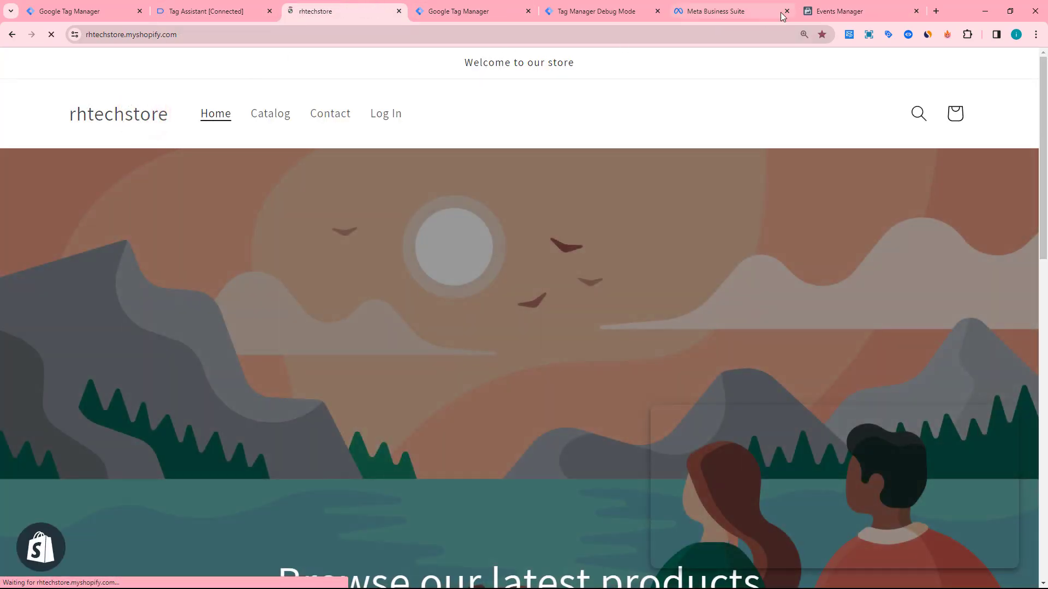
pyautogui.click(861, 11)
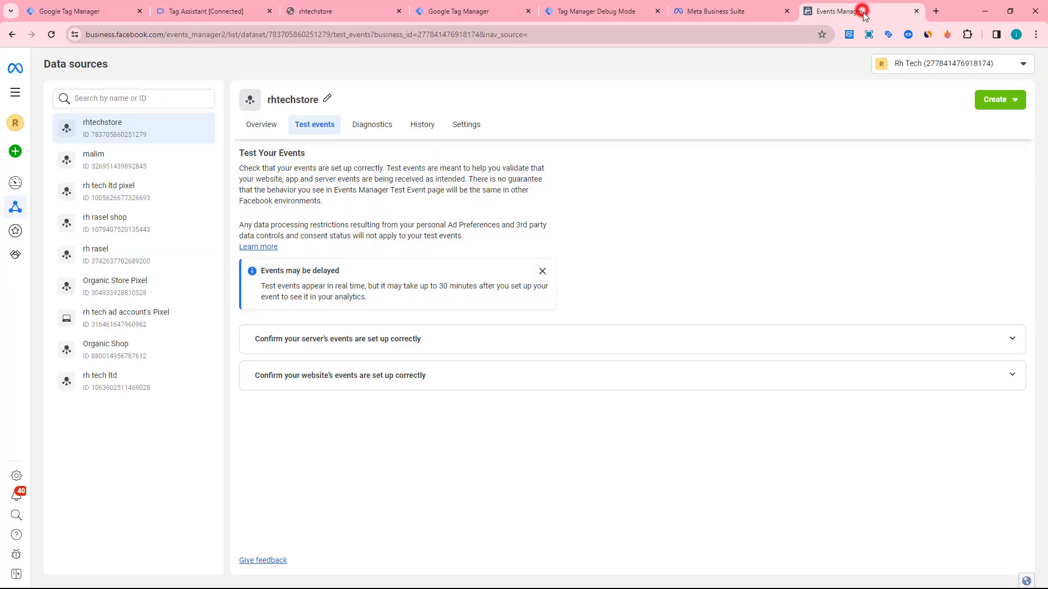
pyautogui.click(339, 376)
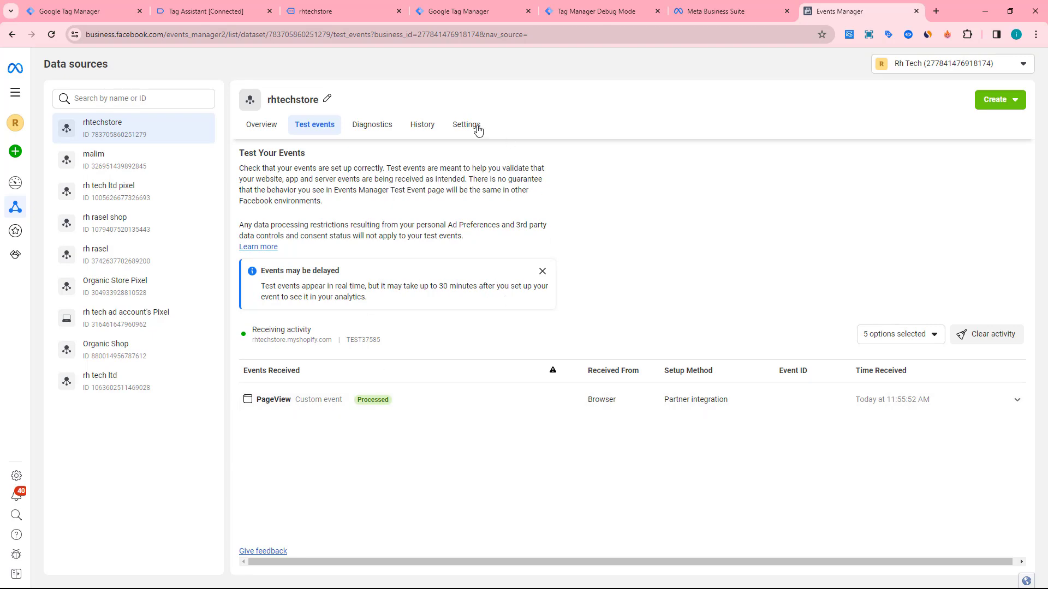
# Visit the 12 Colors Minerals Single Eyeshadow product page from the store's featured products and check its events in Test events
pyautogui.click(344, 11)
pyautogui.scroll(-10, 372, 290)
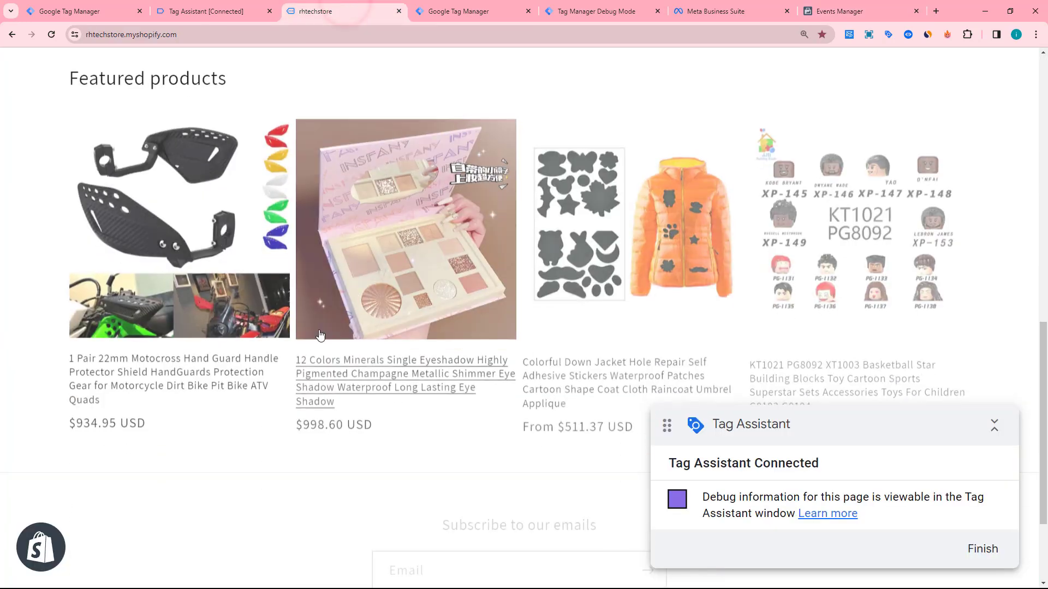
pyautogui.click(351, 360)
pyautogui.click(866, 8)
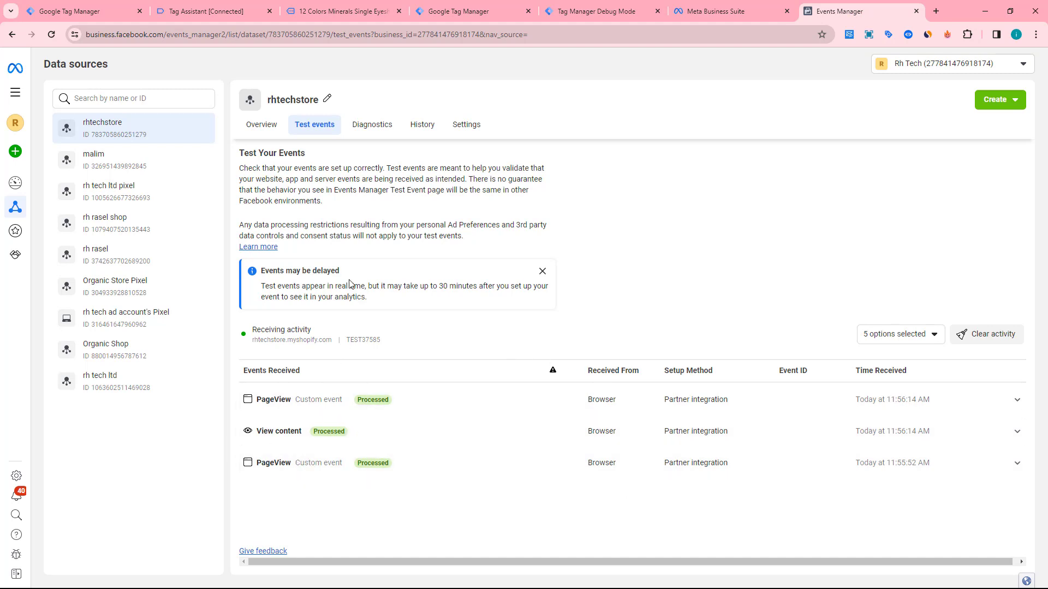
# Check the server container's incoming requests in Tag Manager debug mode, and highlight the "Events may be delayed" notice in Events Manager's Test events
pyautogui.hotkey('ctrl', '5')
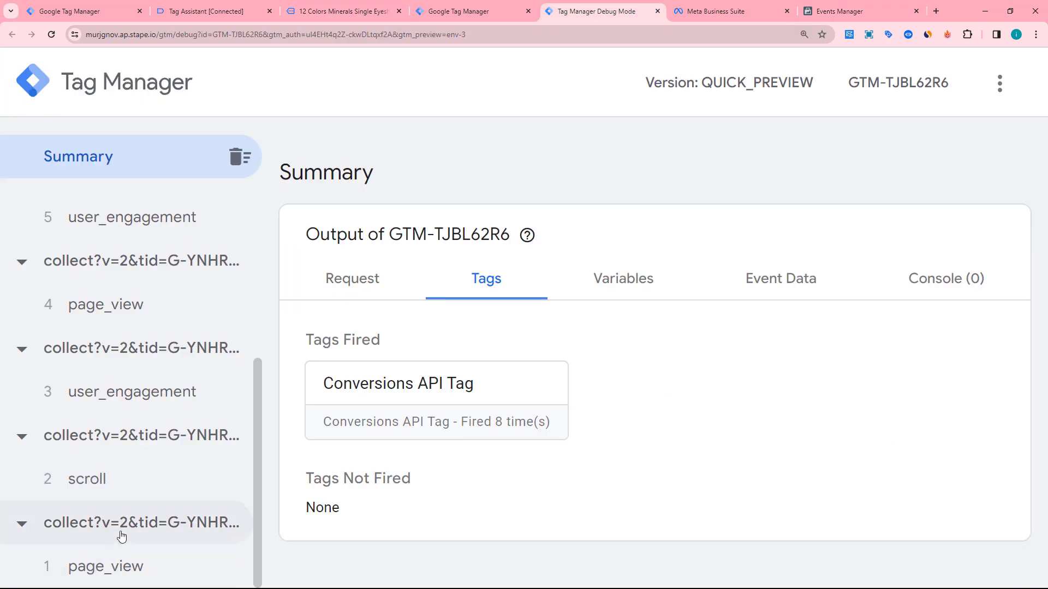
pyautogui.scroll(5, 87, 447)
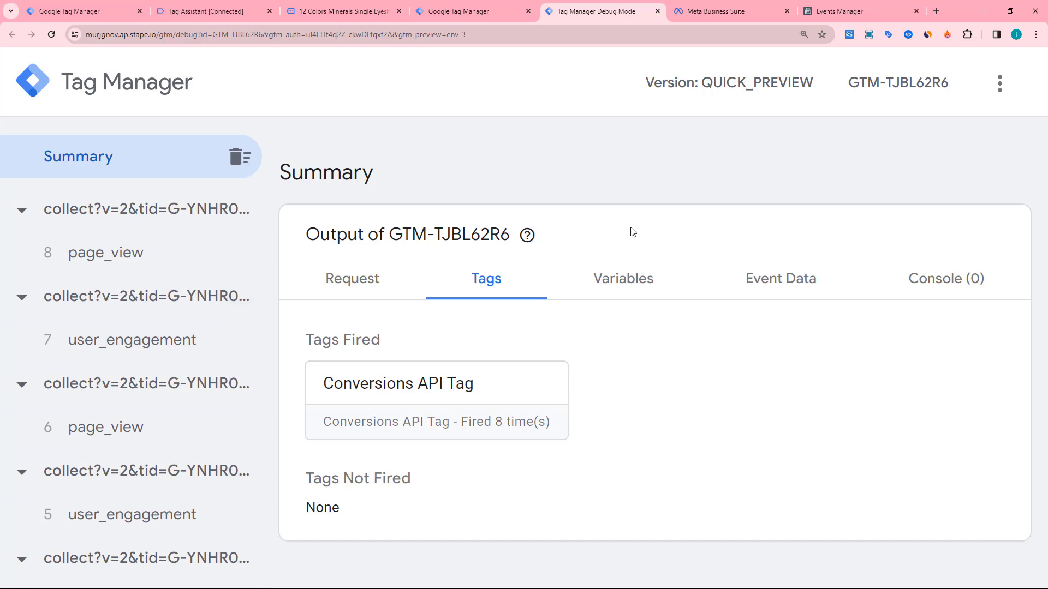
pyautogui.click(861, 11)
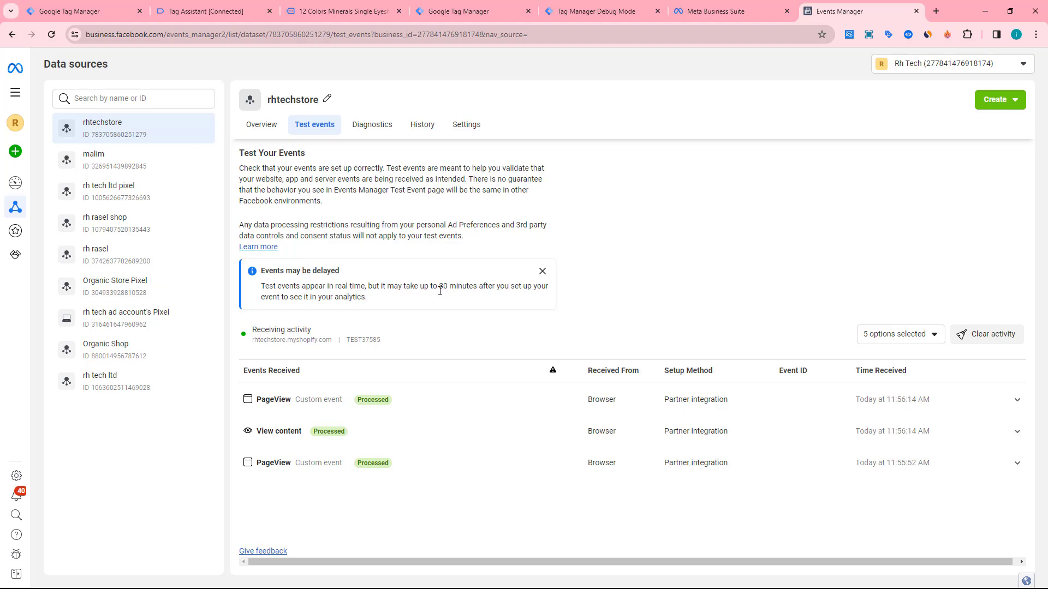
pyautogui.moveTo(440, 287); pyautogui.dragTo(353, 304)
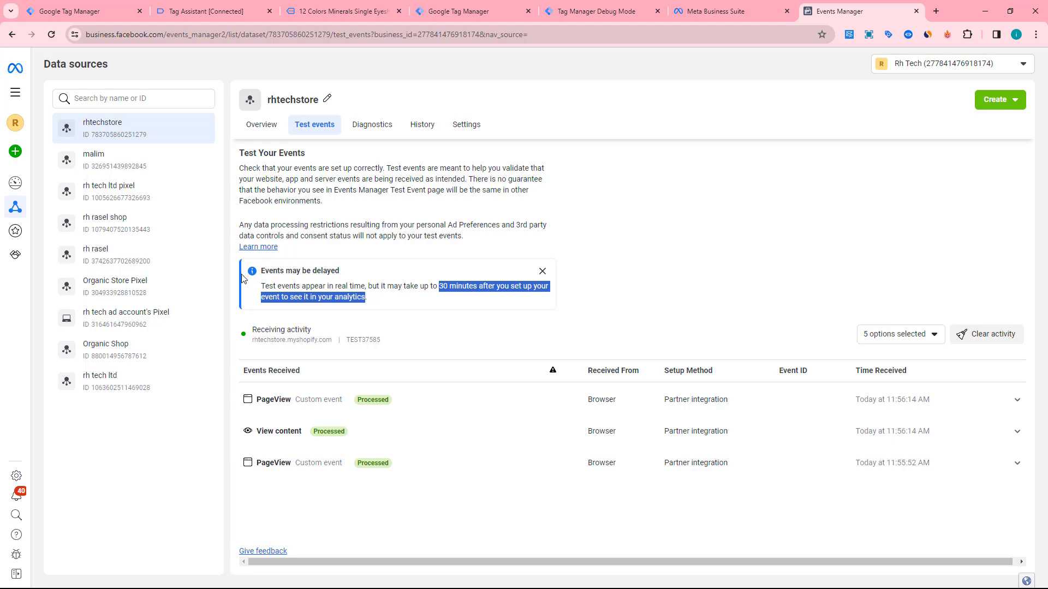
pyautogui.moveTo(262, 271); pyautogui.dragTo(349, 273)
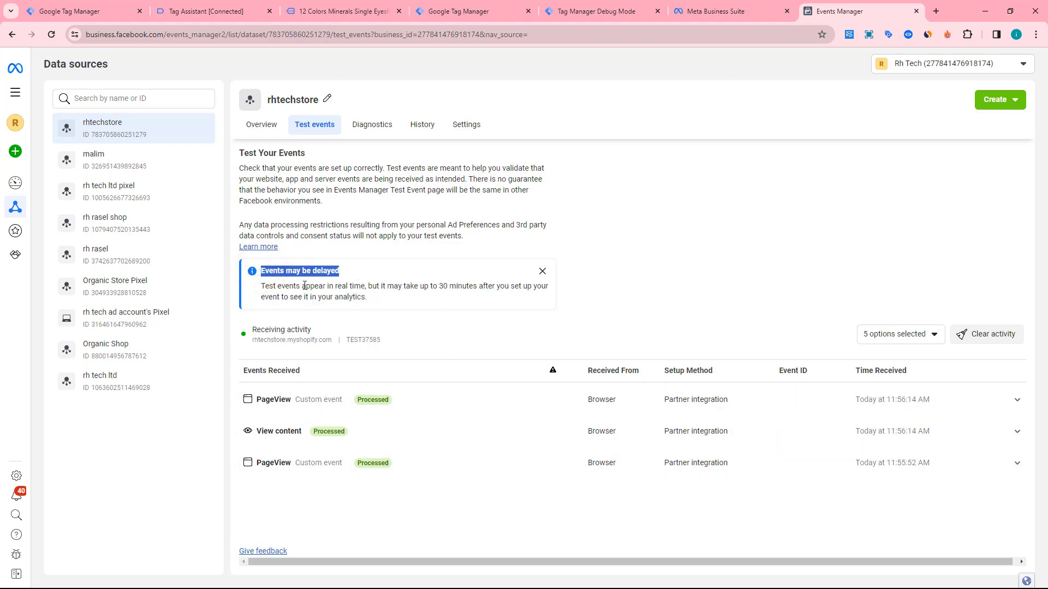
pyautogui.moveTo(437, 288); pyautogui.dragTo(548, 287)
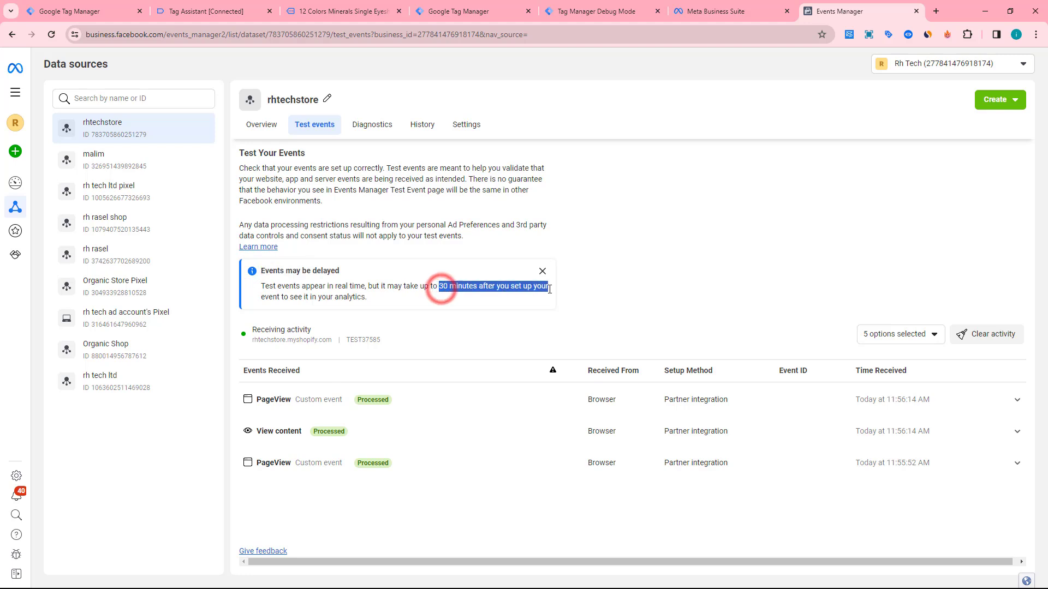